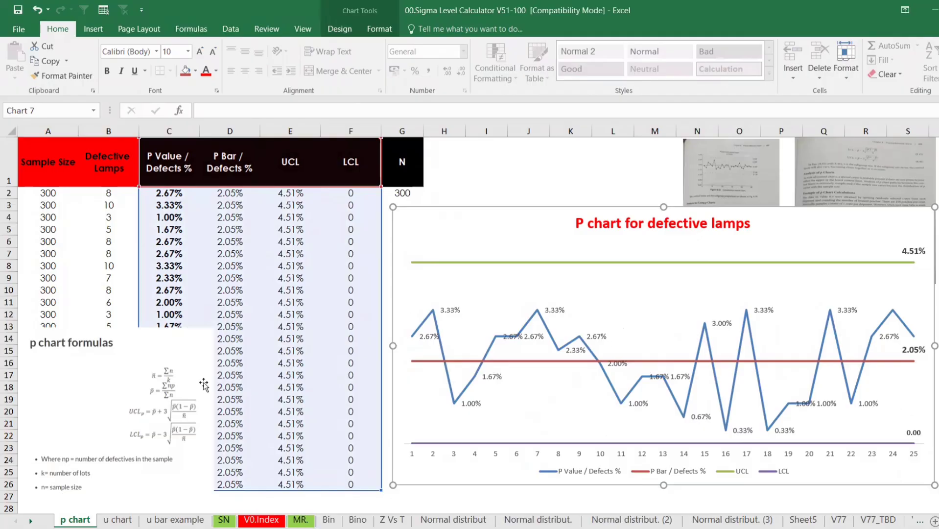
- Check the control limit formulas on the u chart and p chart sheets and add a new blank worksheet after p chart
left_click(120, 519)
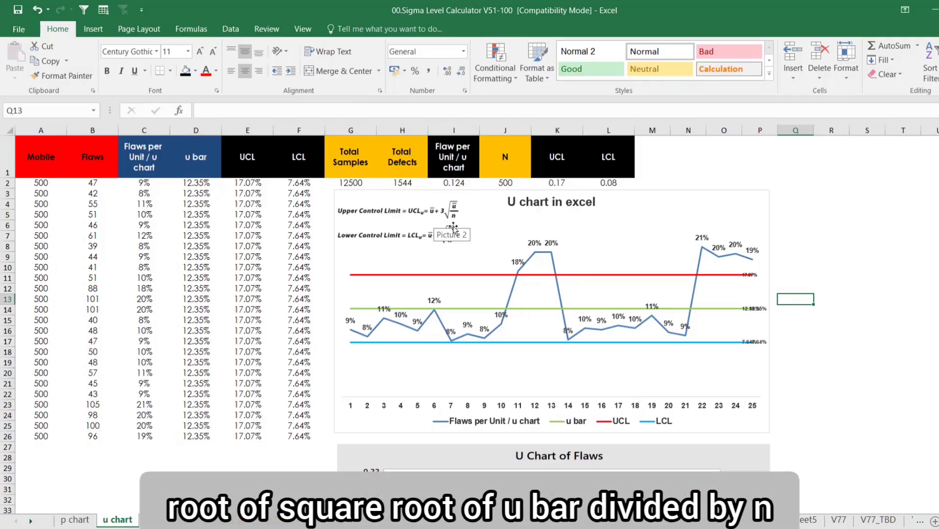
left_click(74, 519)
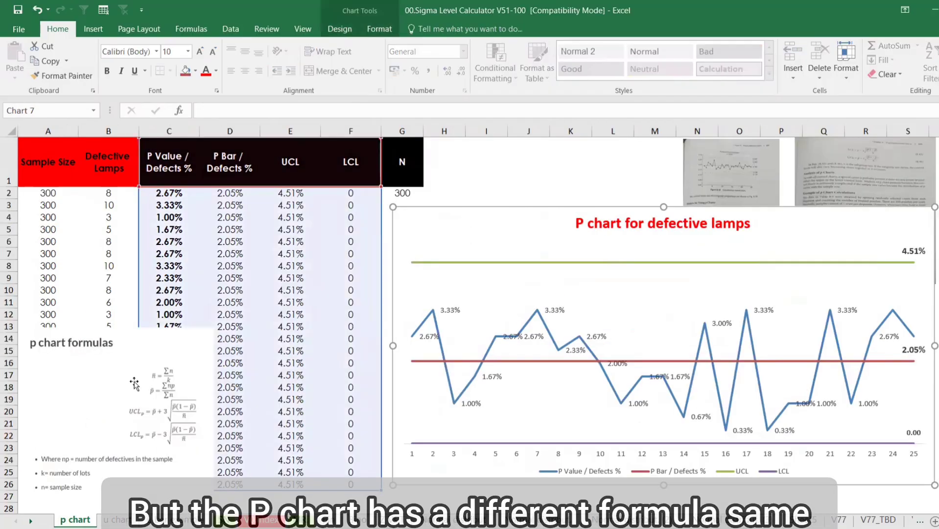
left_click(158, 422)
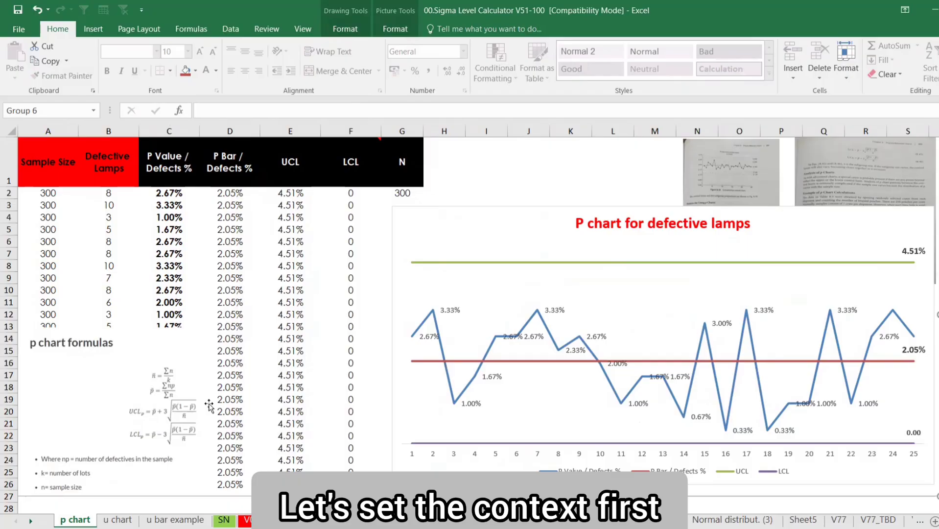
left_click(933, 522)
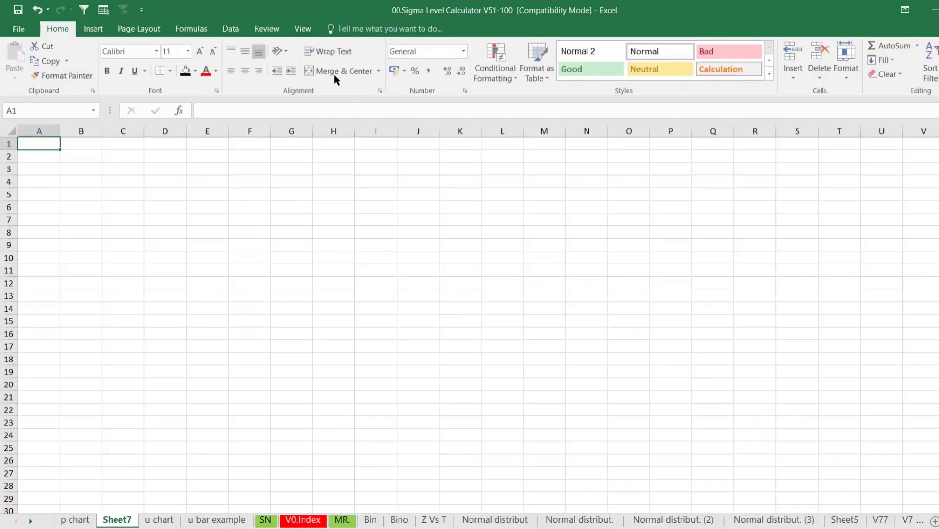
- Handwrite "defective = 2" in red screen ink over the blank worksheet
key("ctrl+2")
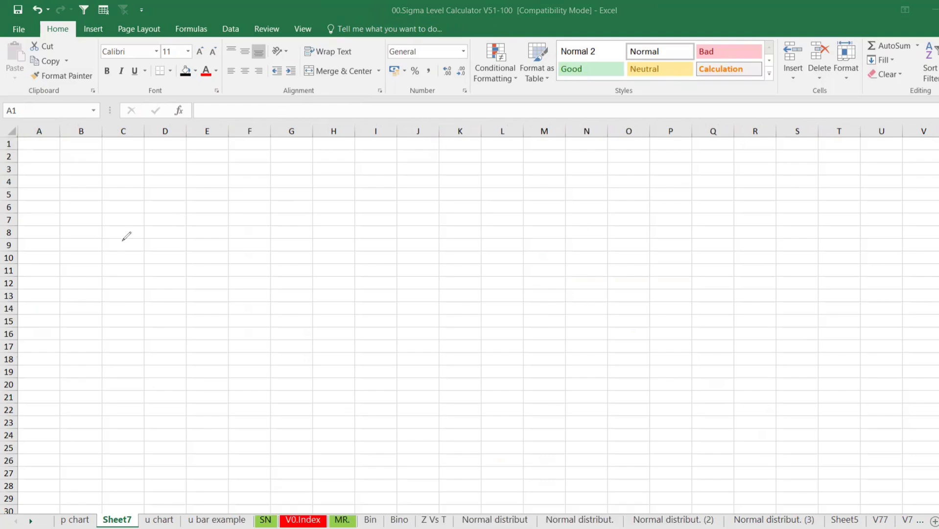
mouse_move(105, 277)
left_mouse_down()
mouse_move(121, 239)
mouse_move(130, 283)
mouse_move(153, 230)
mouse_move(200, 249)
mouse_move(208, 220)
mouse_move(223, 244)
left_mouse_up()
mouse_move(211, 241)
left_mouse_down()
mouse_move(225, 227)
mouse_move(230, 237)
mouse_move(255, 210)
mouse_move(250, 242)
left_mouse_up()
left_click(221, 218)
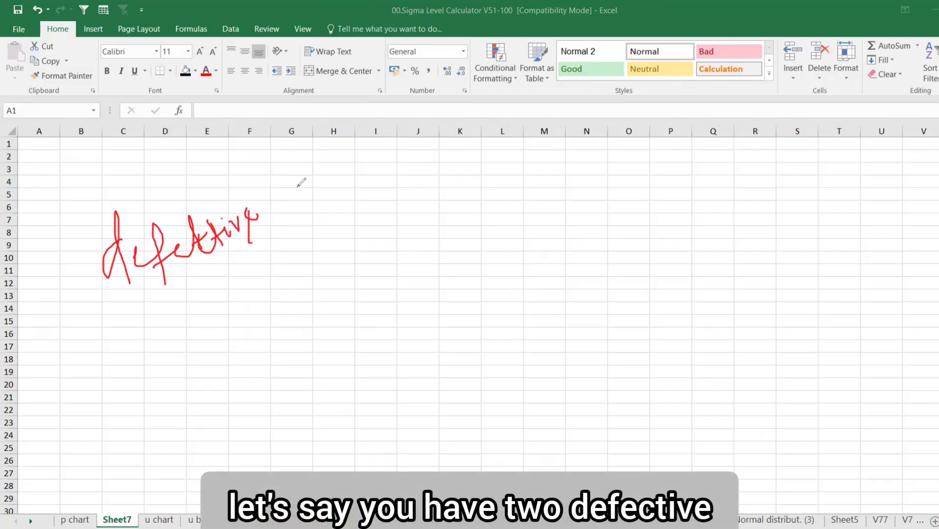
left_click_drag(277, 201, 310, 191)
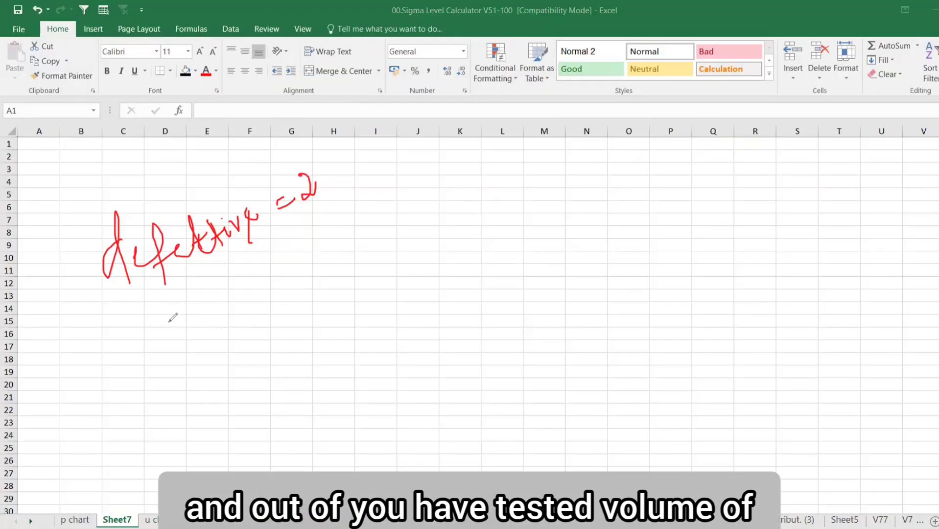
- Handwrite "Volume (Bulb) = 100" in red ink below the defective note
mouse_move(168, 322)
left_mouse_down()
mouse_move(204, 344)
mouse_move(203, 300)
mouse_move(227, 318)
left_mouse_up()
left_click(223, 316)
mouse_move(231, 266)
left_mouse_down()
mouse_move(249, 294)
mouse_move(328, 253)
left_mouse_up()
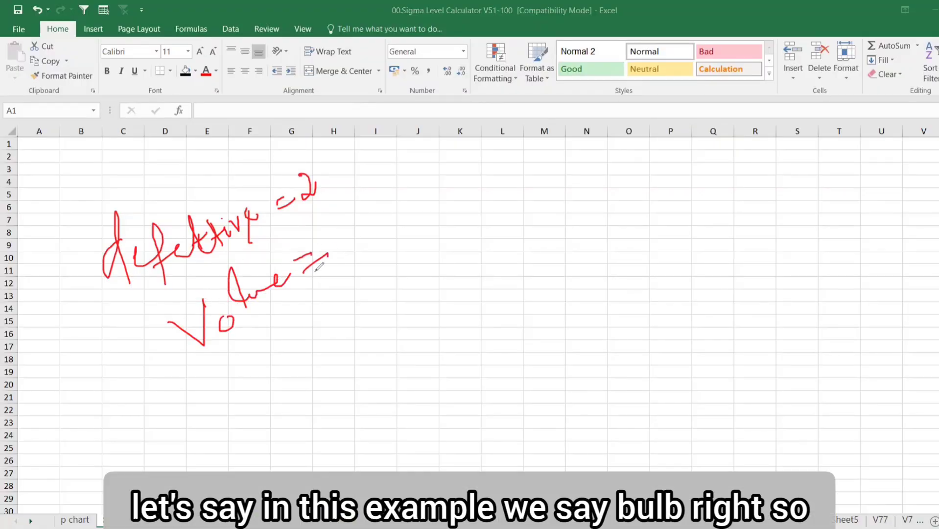
left_click_drag(209, 363, 233, 380)
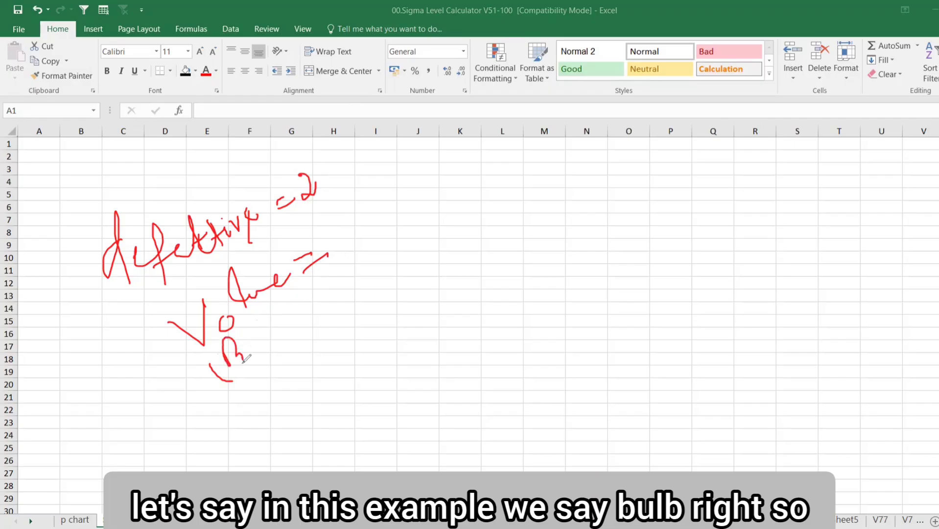
left_click_drag(249, 345, 261, 337)
left_click_drag(274, 306, 279, 328)
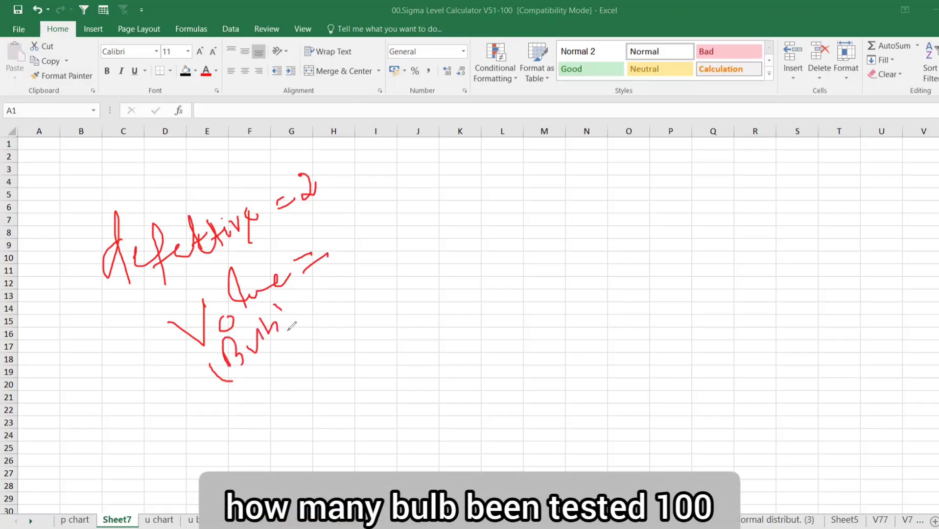
mouse_move(317, 215)
left_mouse_down()
mouse_move(337, 246)
mouse_move(344, 220)
mouse_move(361, 219)
left_mouse_up()
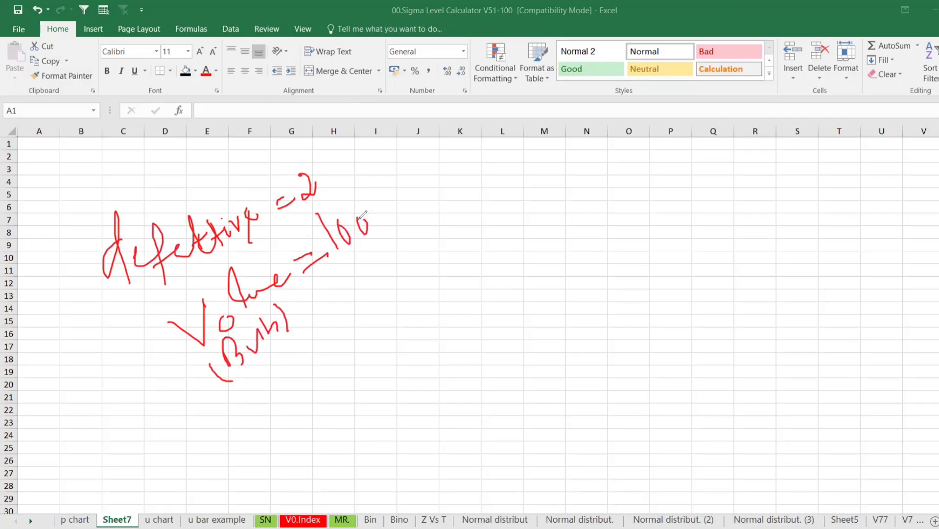
- Handwrite the result "= 2%" and the fraction 2/100 beside the volume note
left_click_drag(353, 325, 414, 300)
left_click_drag(433, 253, 442, 308)
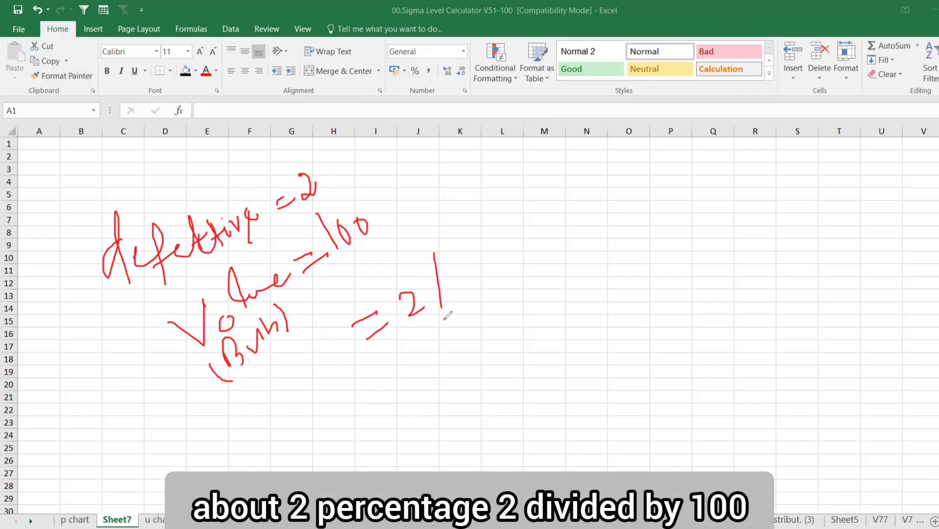
left_click(469, 299)
mouse_move(482, 203)
left_mouse_down()
mouse_move(495, 234)
mouse_move(553, 232)
left_mouse_up()
left_click_drag(513, 273, 522, 300)
mouse_move(528, 287)
left_mouse_down()
mouse_move(525, 297)
mouse_move(546, 278)
left_mouse_up()
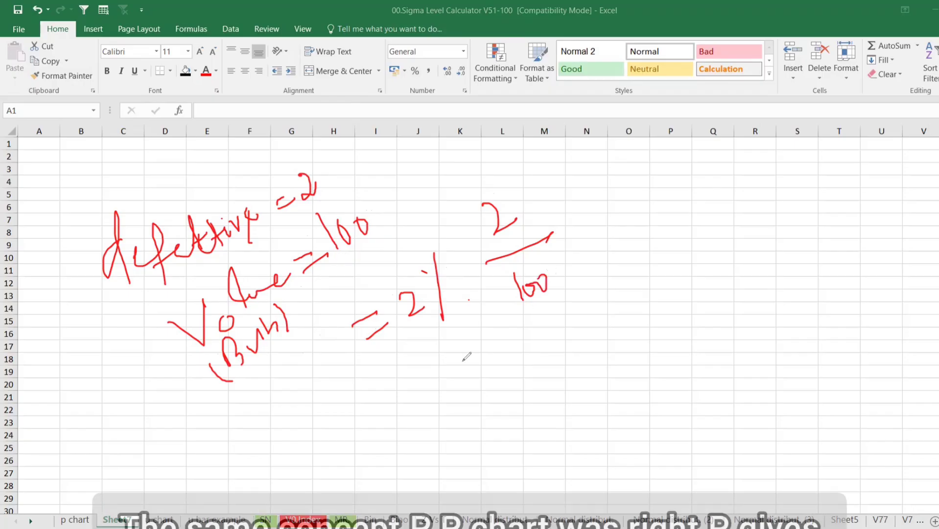
- Handwrite "P chart", sketch a fluctuating line between upper and lower limit lines, and clear all the screen ink
left_click_drag(400, 401, 426, 446)
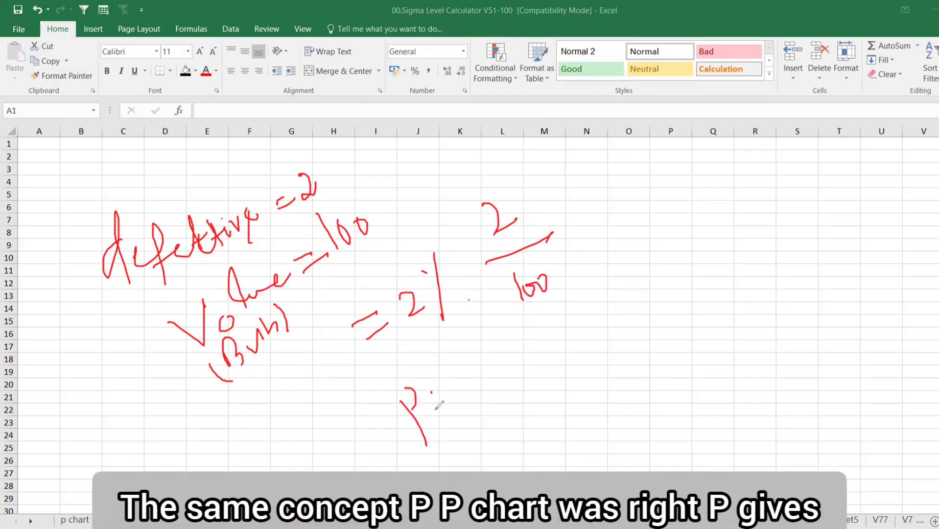
mouse_move(432, 391)
left_mouse_down()
mouse_move(478, 369)
mouse_move(513, 387)
mouse_move(509, 360)
left_mouse_up()
mouse_move(563, 334)
left_mouse_down()
mouse_move(577, 302)
mouse_move(617, 319)
mouse_move(698, 250)
mouse_move(756, 306)
mouse_move(857, 270)
left_mouse_up()
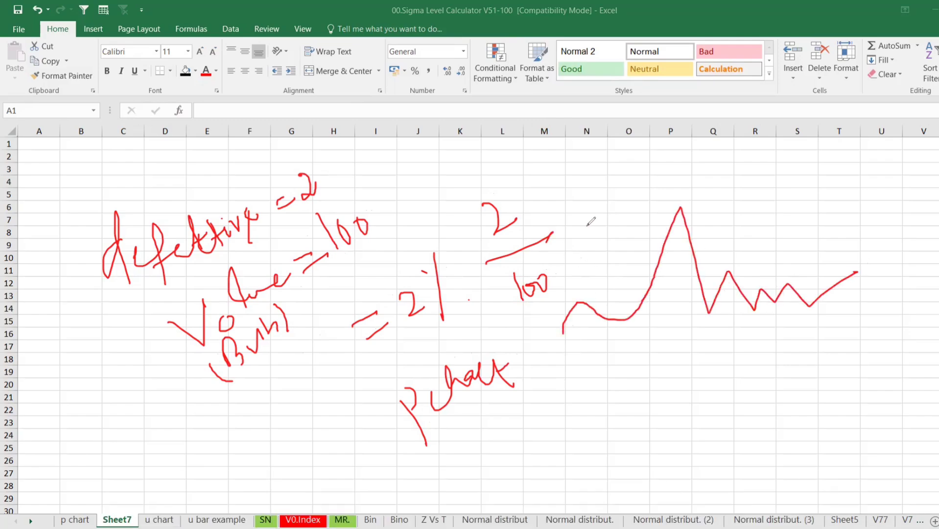
left_click_drag(557, 226, 937, 209)
left_click_drag(556, 401, 904, 351)
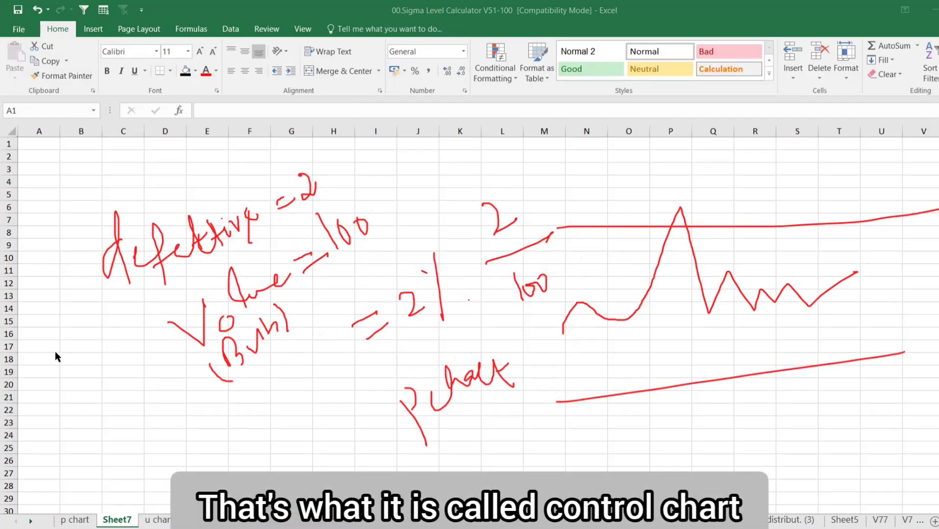
key("Escape")
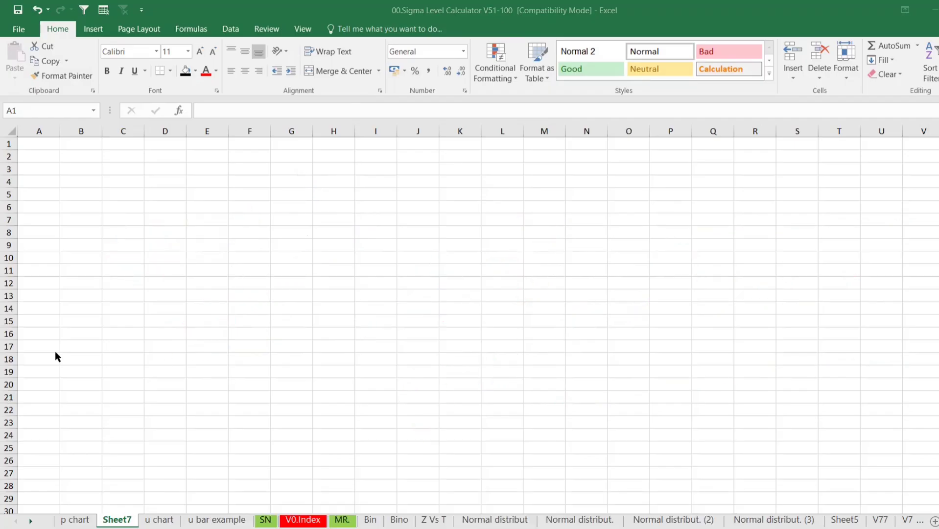
- Copy the header row A1:G1 from the p chart sheet into row 1 of Sheet7
left_click(72, 519)
left_click_drag(46, 169, 408, 170)
key("ctrl+c")
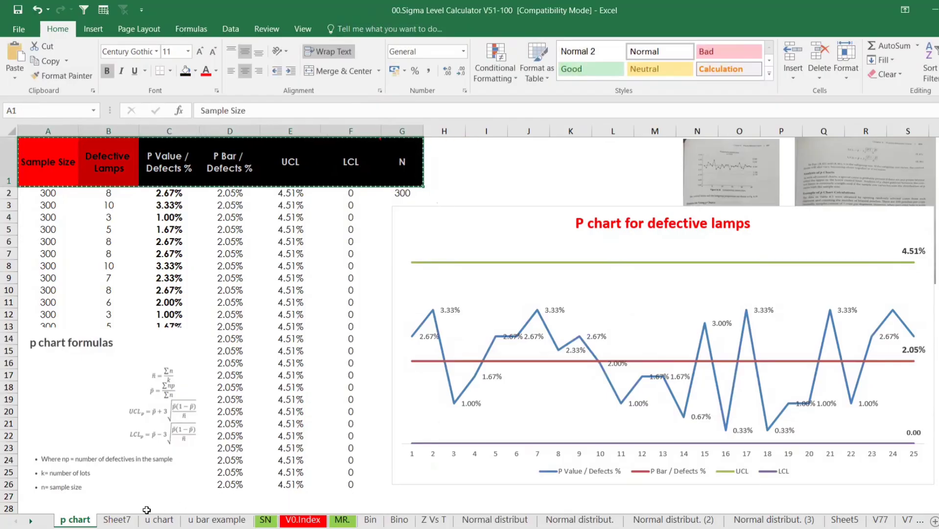
left_click(117, 519)
key("ctrl+v")
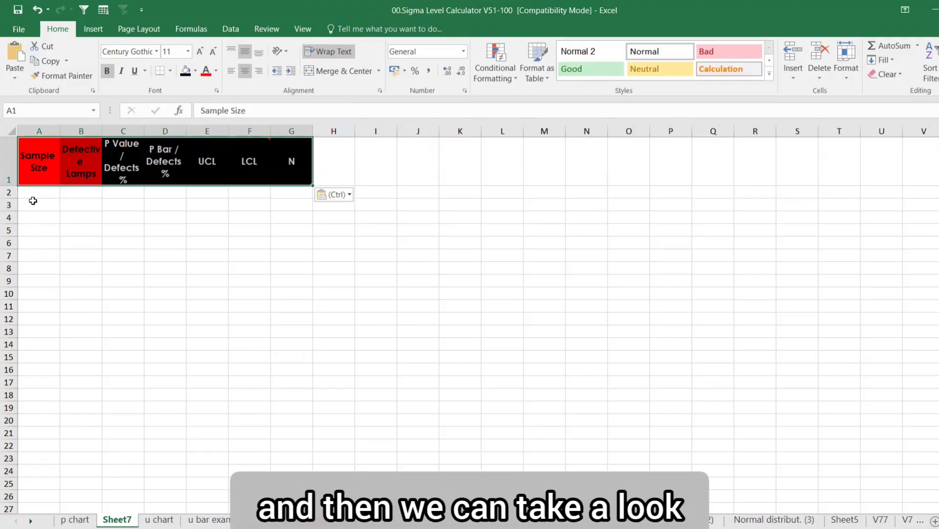
- Enter a sample size of 500 in A2 and copy it through A21
left_click(36, 193)
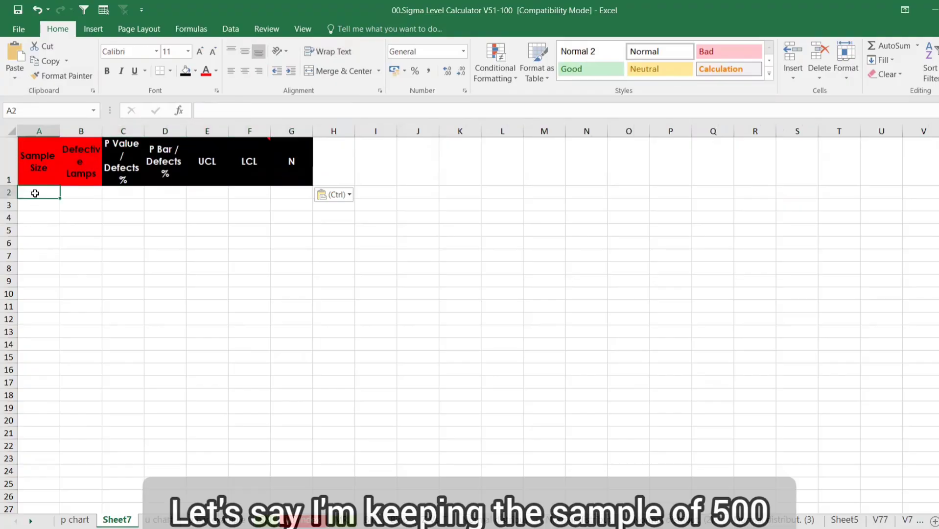
type("500")
key("Return")
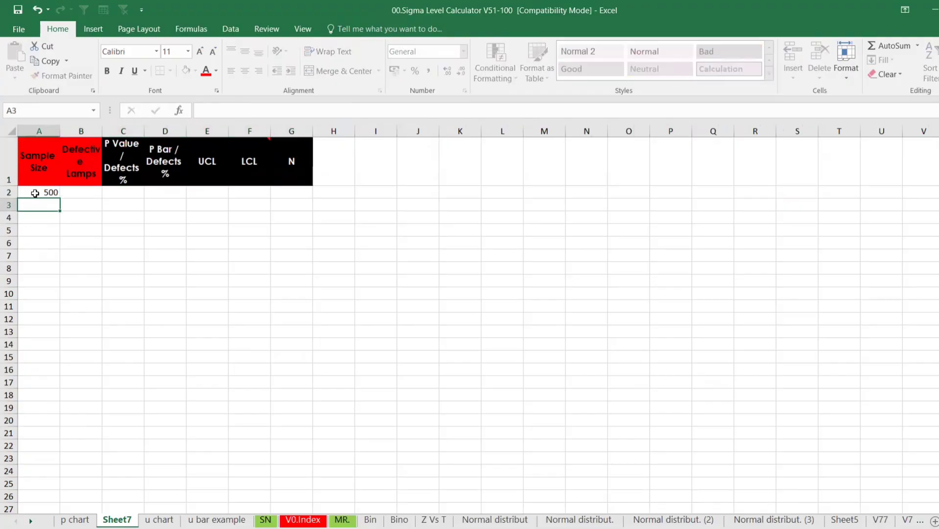
left_click(52, 192)
key("ctrl+c")
left_click_drag(51, 191, 46, 434)
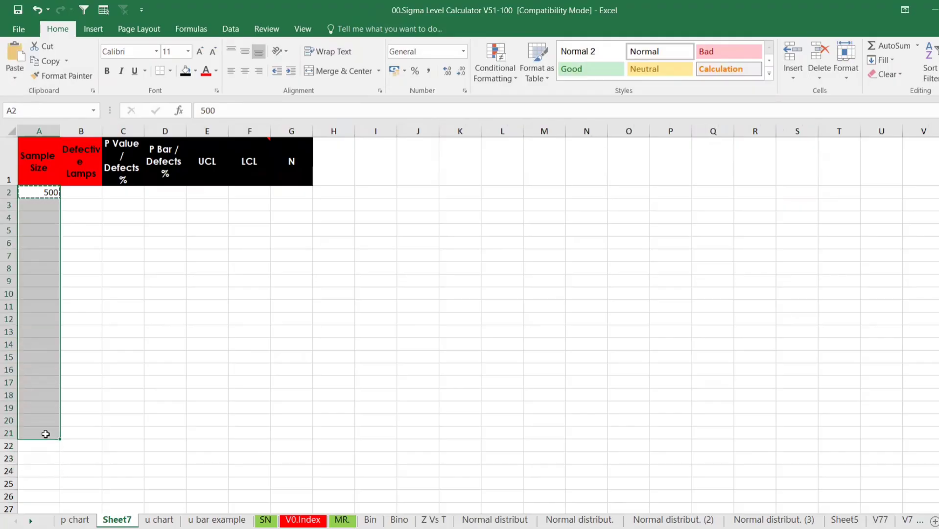
key("ctrl+v")
key("Escape")
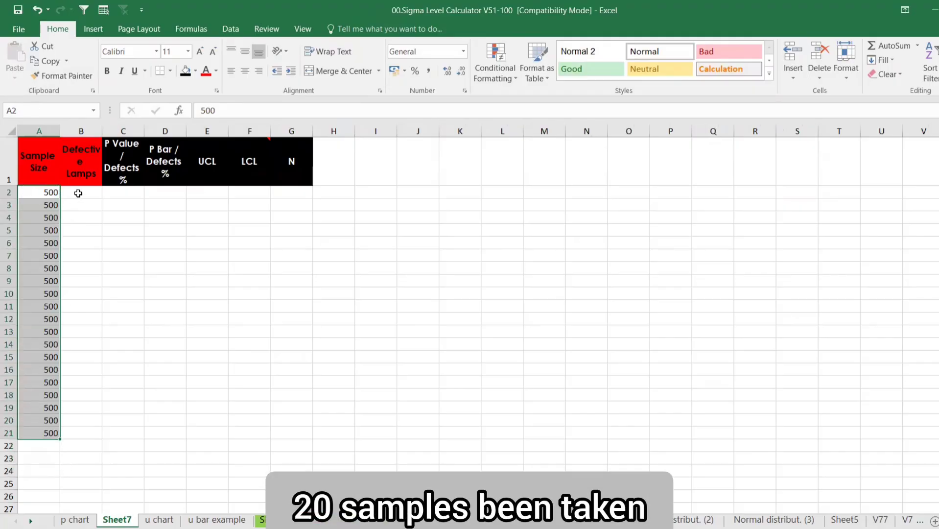
- Widen column B so the word Defective in its header fits on one line
left_click(78, 193)
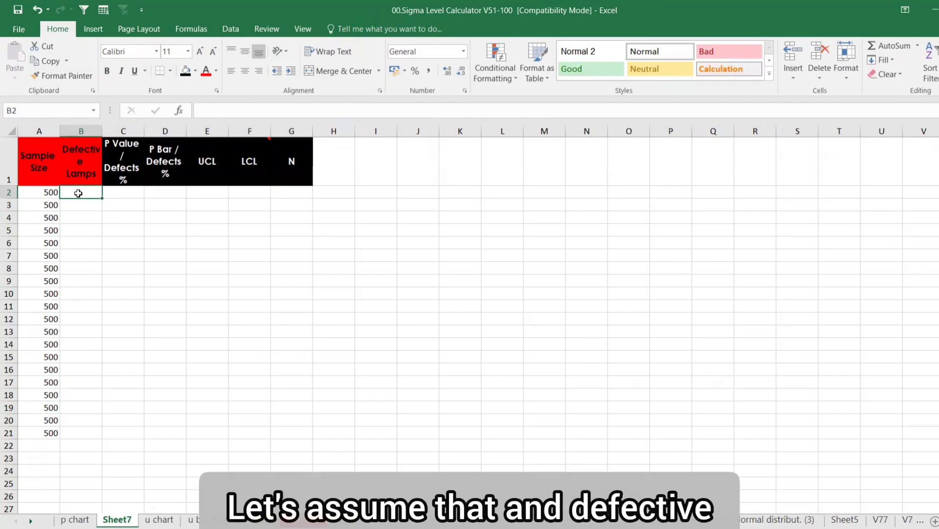
double_click(101, 130)
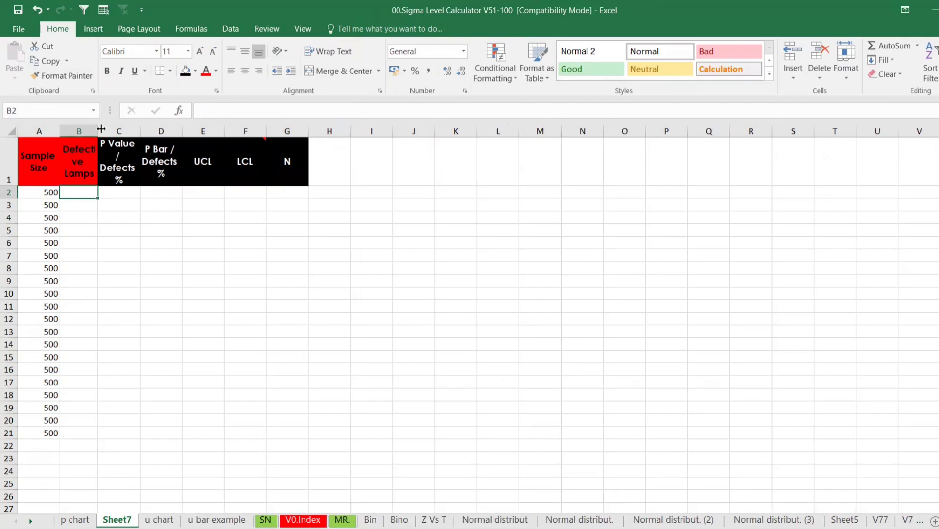
left_click_drag(101, 128, 115, 129)
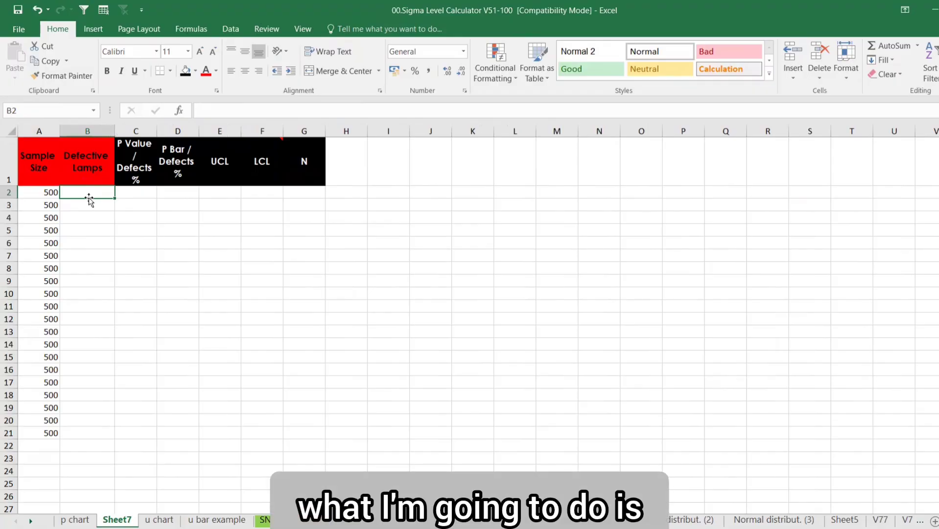
- Enter =RANDBETWEEN(1,10) in B2 and fill the formula through B21 for the defective lamp counts
type("=ran")
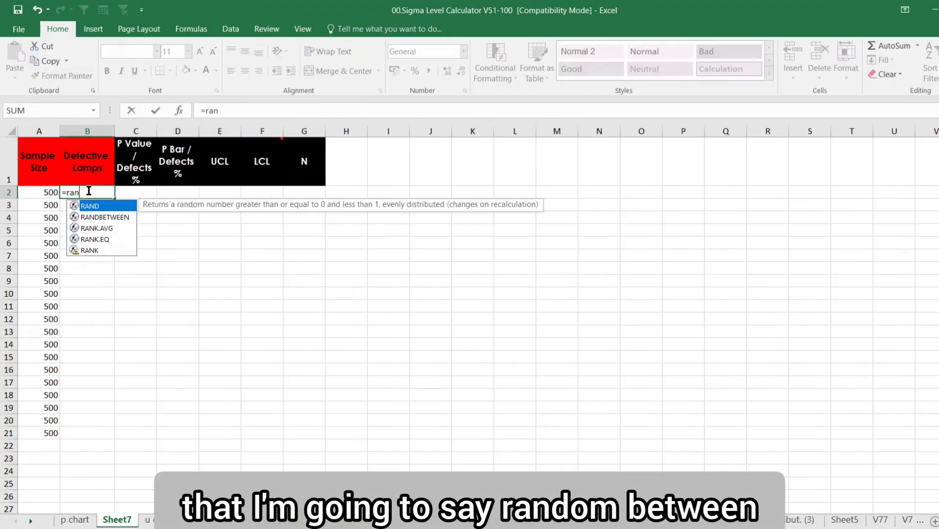
key("Down")
key("Tab")
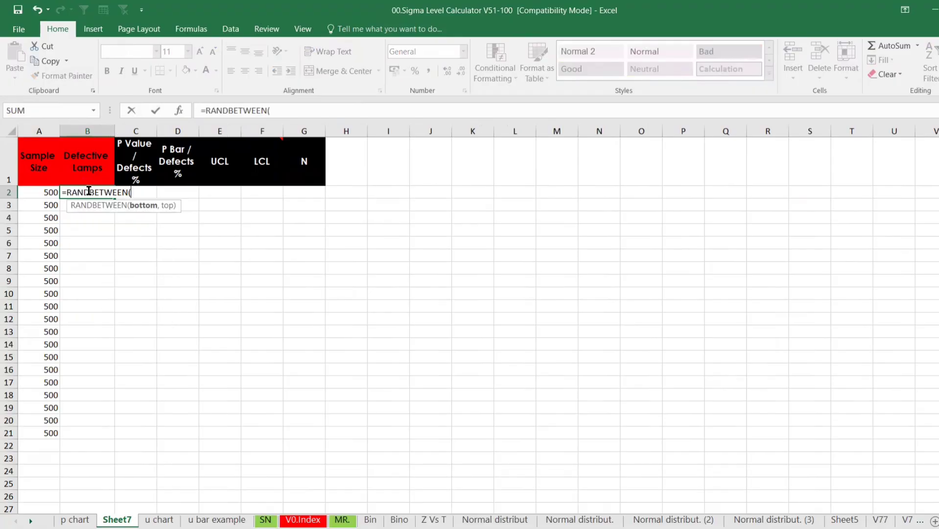
type("1,10)")
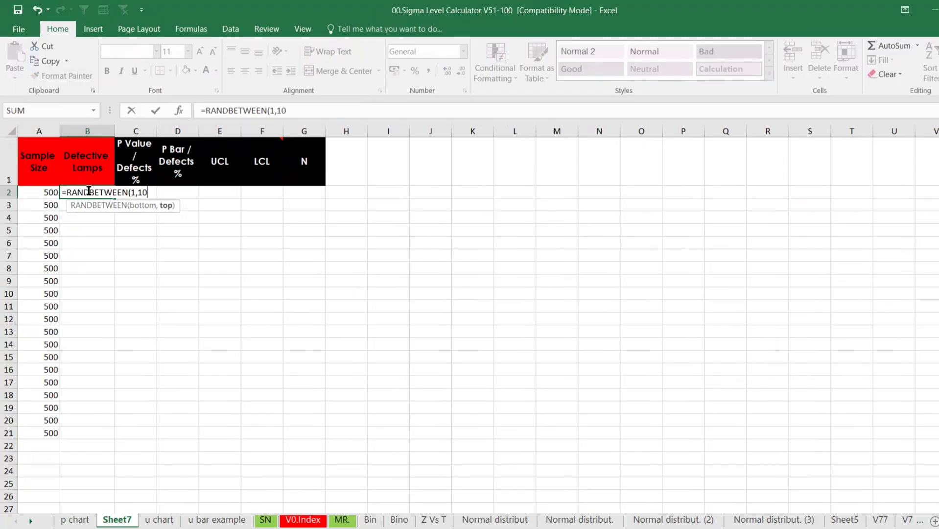
key("Return")
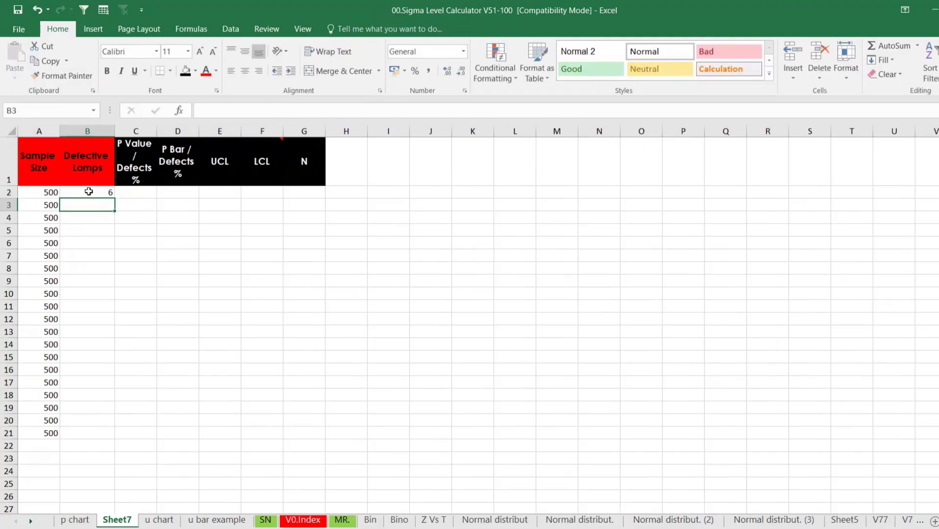
double_click(113, 198)
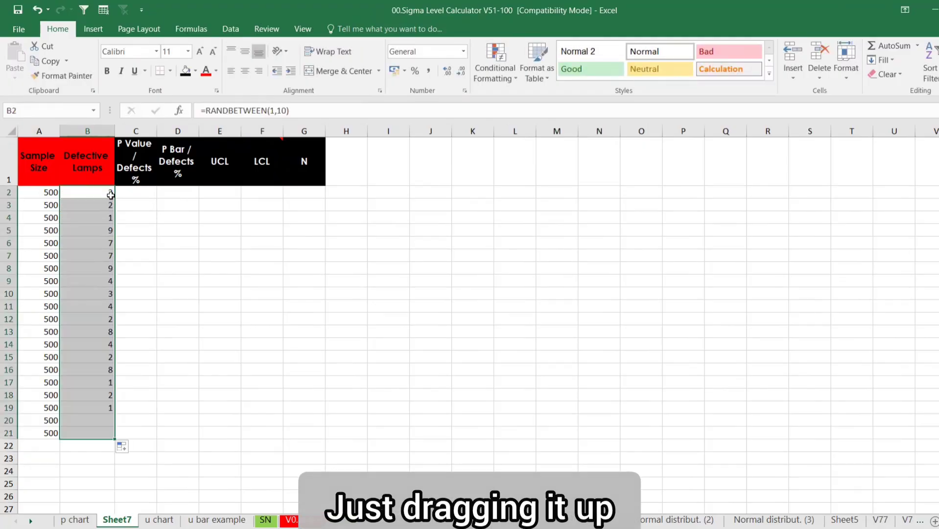
- Replace the random formulas in B2:B21 with their fixed values and select C2
left_click(101, 191)
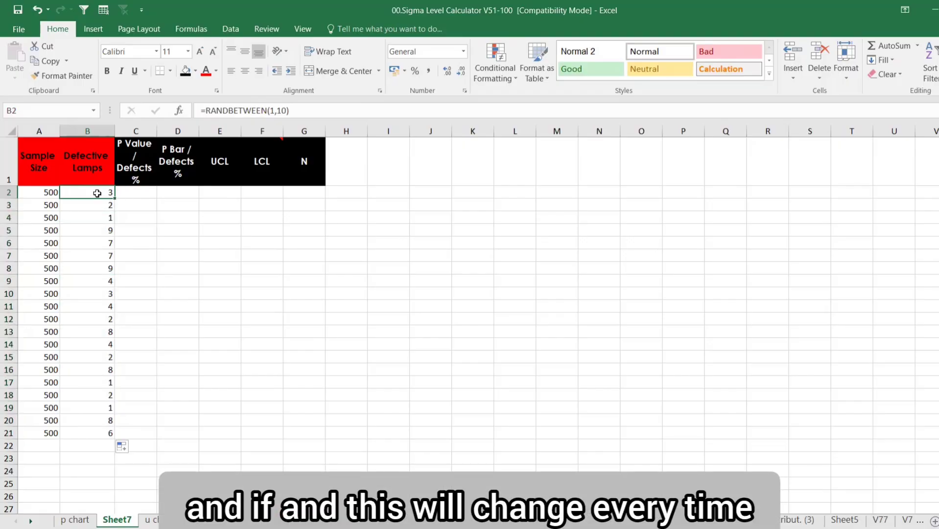
key("ctrl+shift+Down")
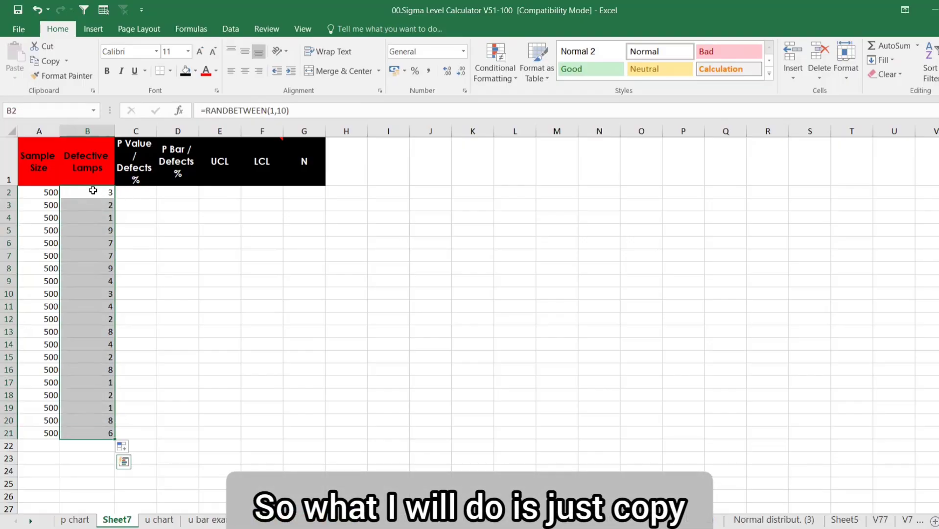
key("ctrl+c")
left_click(15, 77)
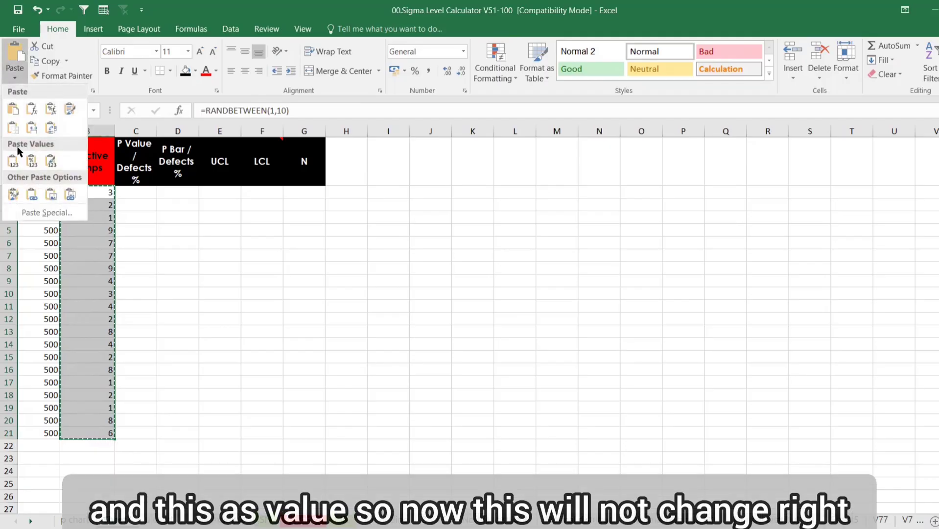
left_click(15, 157)
key("Escape")
left_click(135, 192)
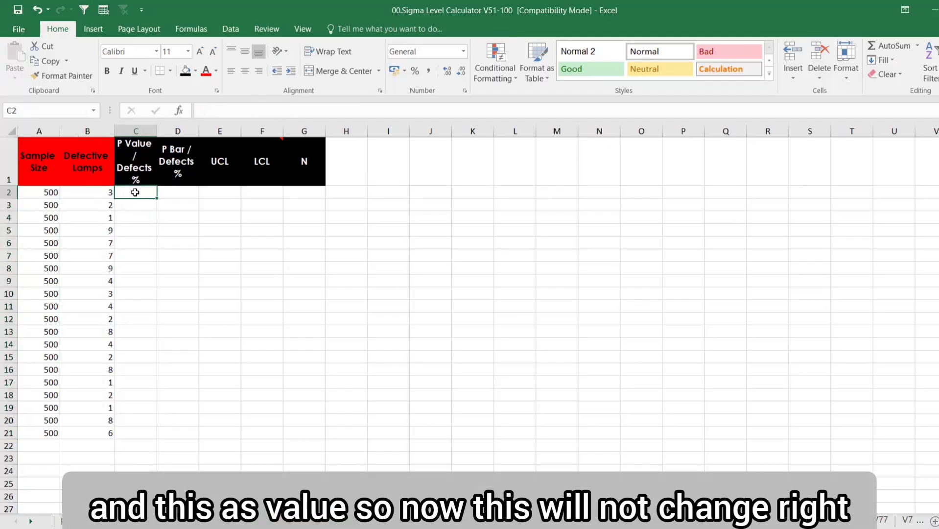
- Widen column C to fit its header on two lines and enter =B2/A2 in C2 for the P value
left_click_drag(155, 131, 169, 131)
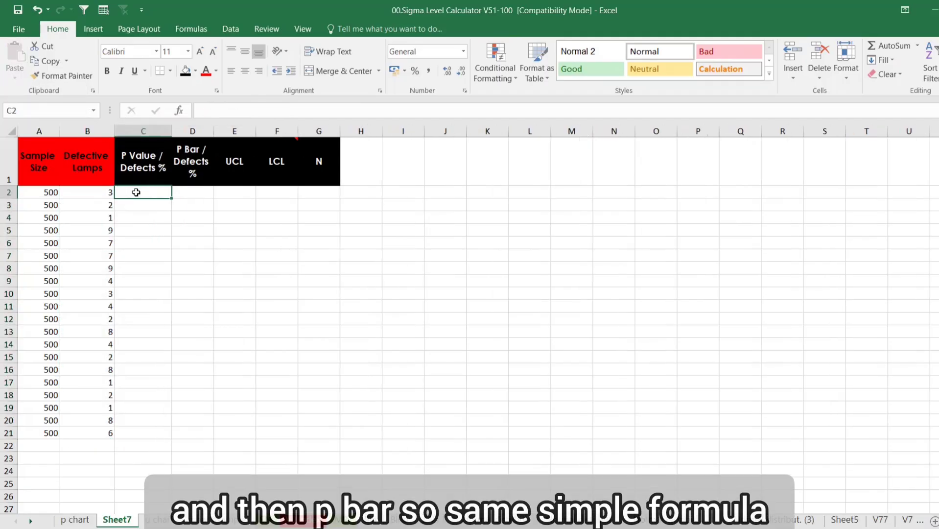
type("=")
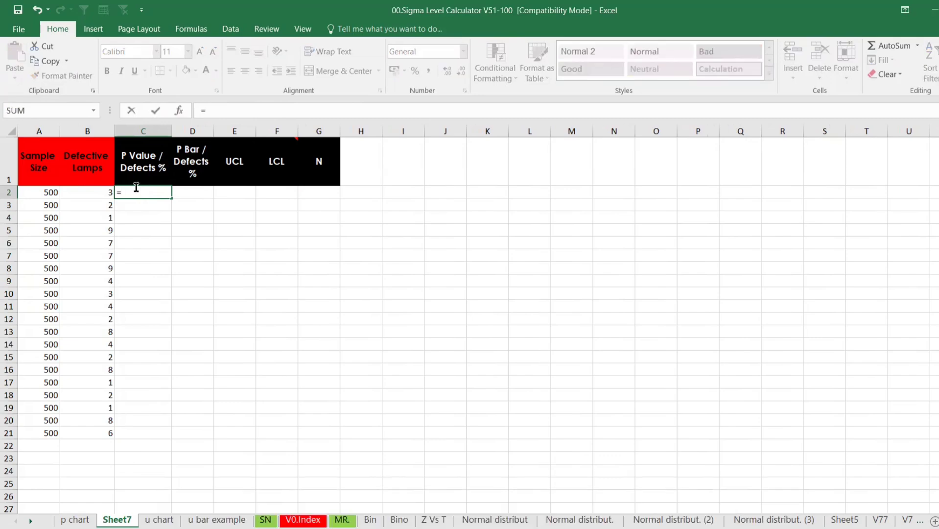
left_click(97, 195)
type("/")
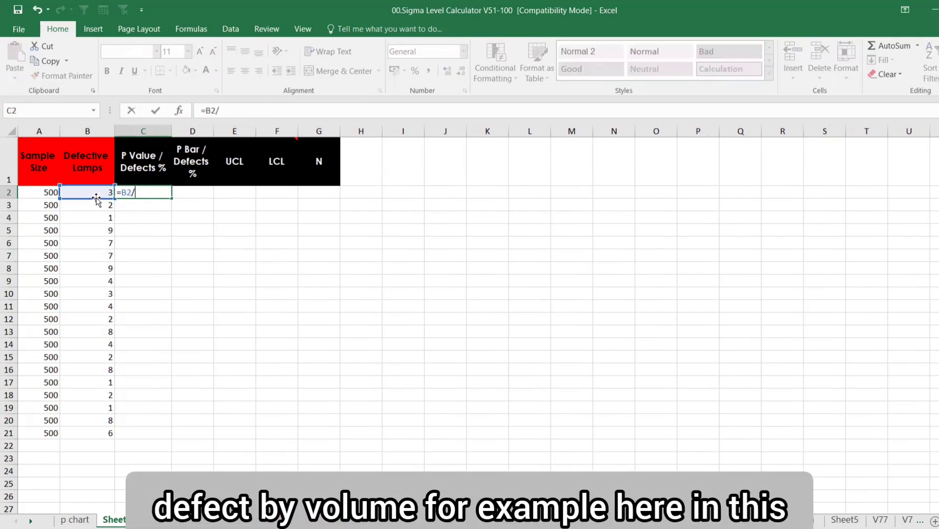
left_click(47, 191)
key("Return")
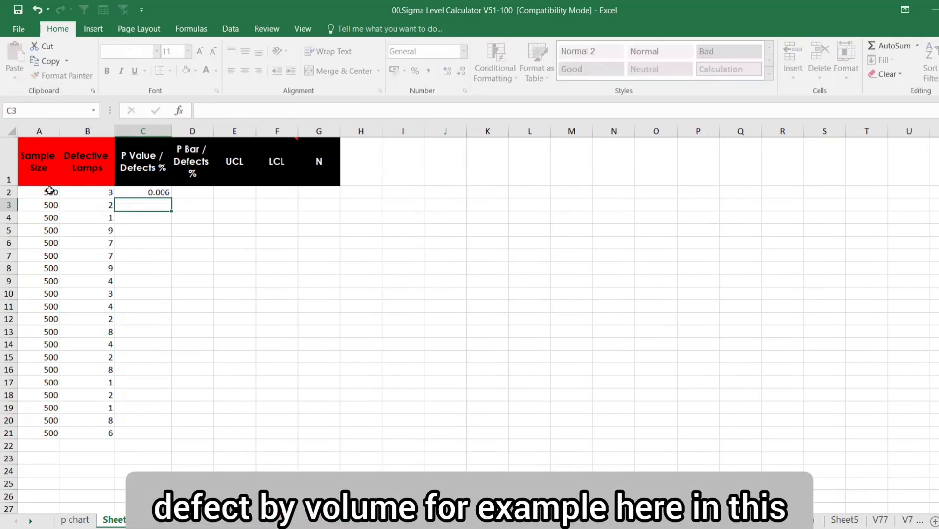
- Format C2 as a percentage with one decimal place and fill the formula through C21
left_click(134, 193)
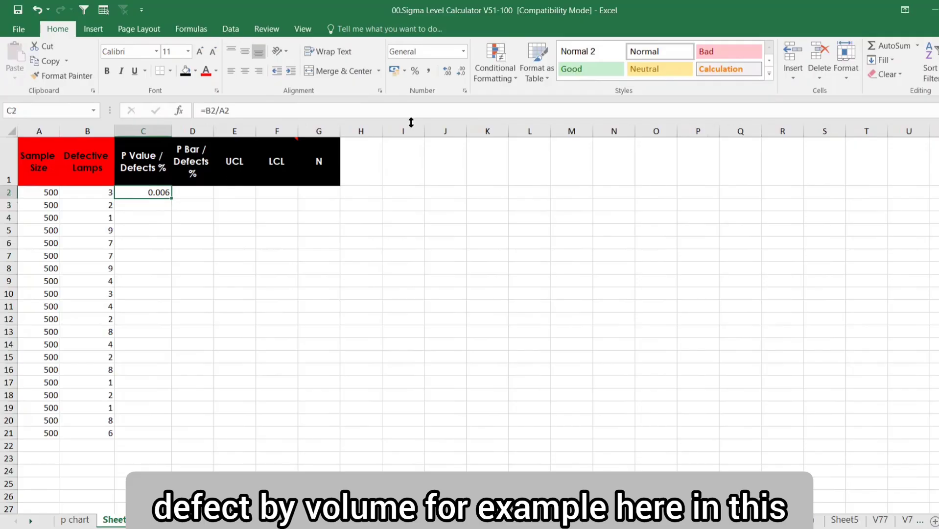
left_click(417, 69)
left_click(445, 69)
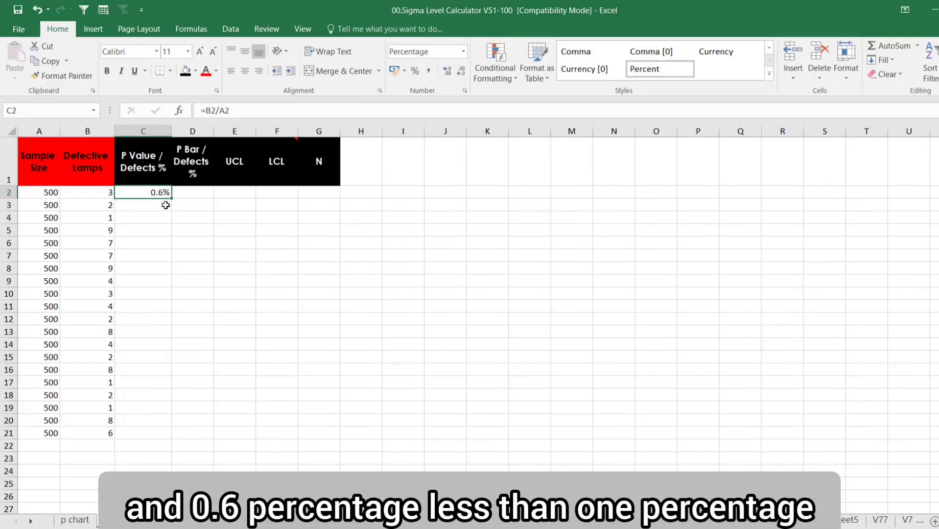
left_click_drag(171, 198, 171, 437)
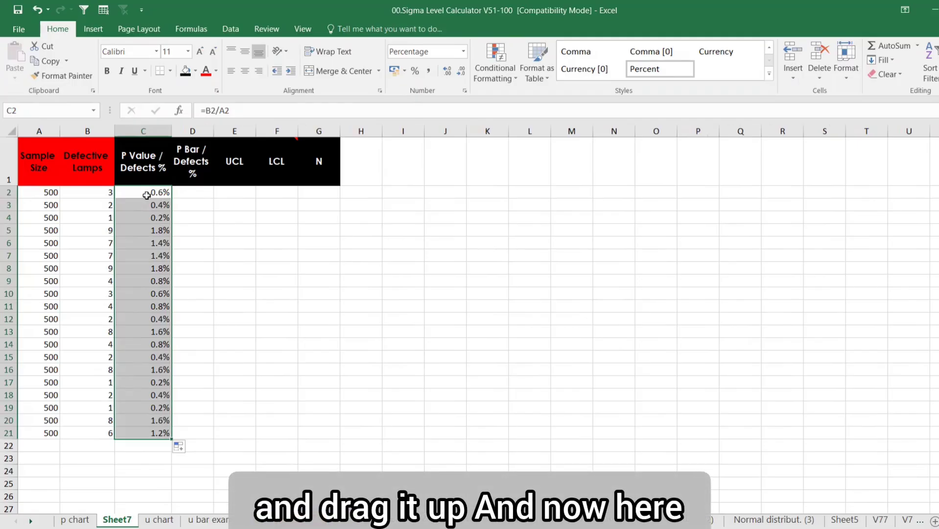
left_click_drag(150, 192, 136, 435)
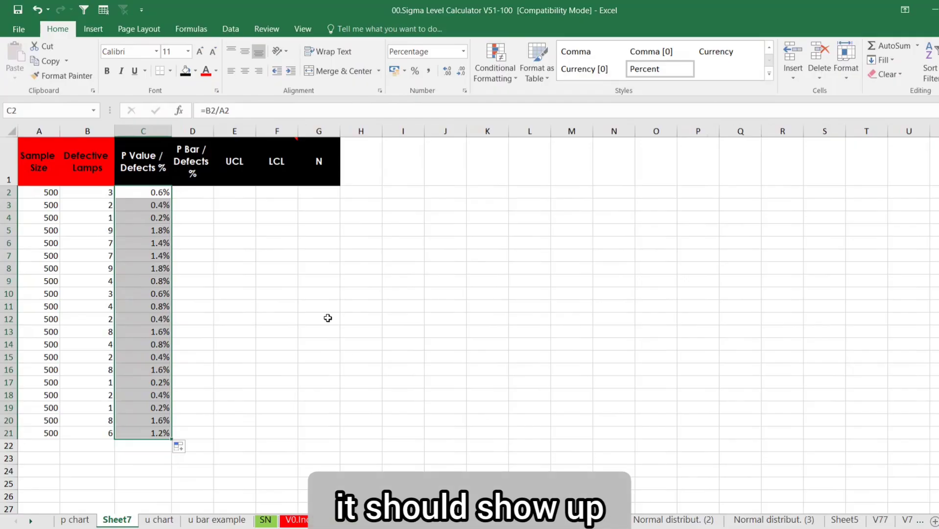
left_click_drag(46, 243, 47, 327)
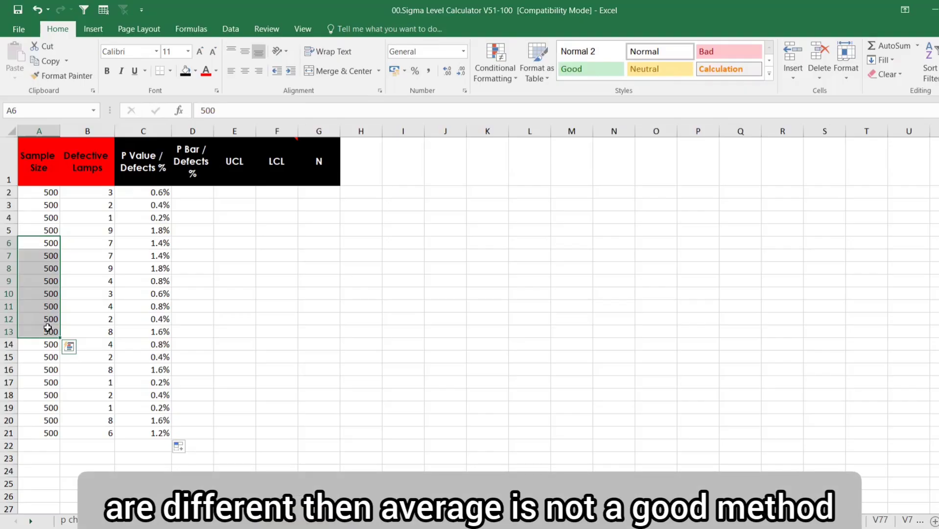
- Enter =SUM(B:B)/(A:A) in D2 for P bar and format the cell as a percentage
left_click(185, 193)
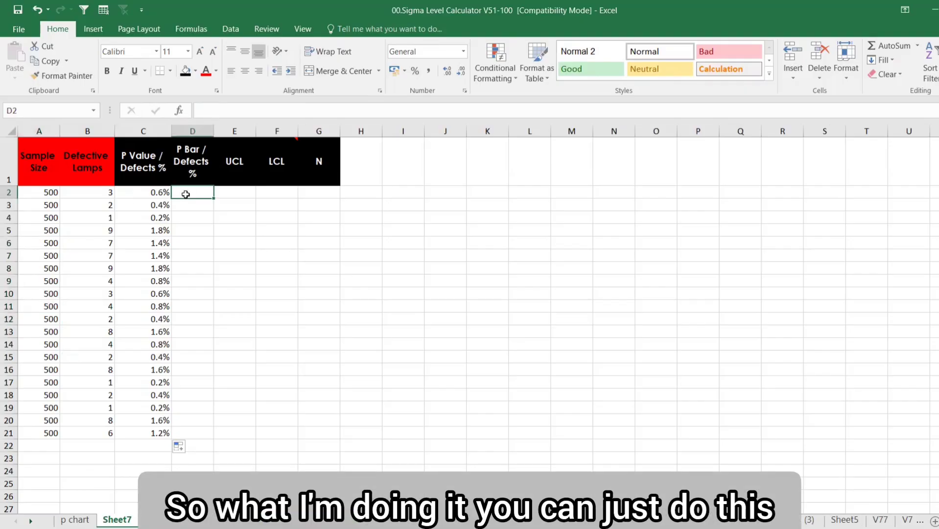
type("=SUM(")
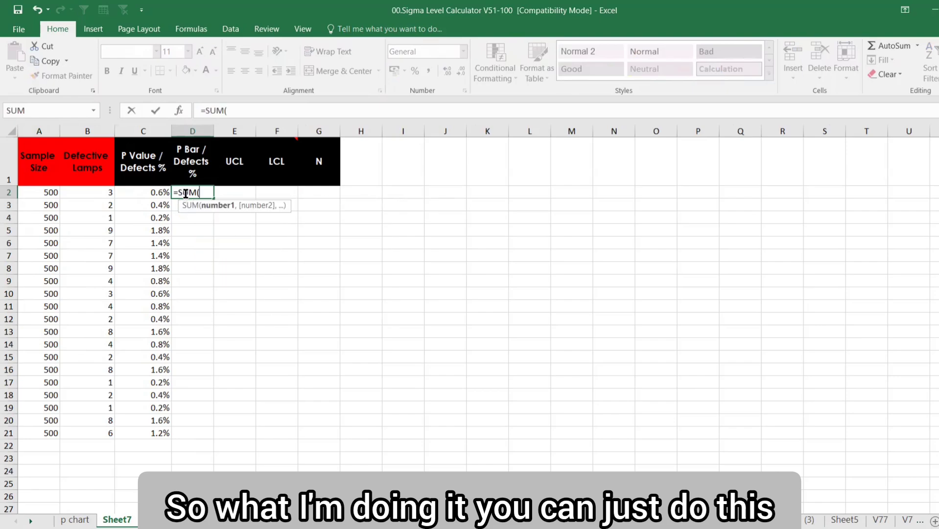
left_click(52, 126)
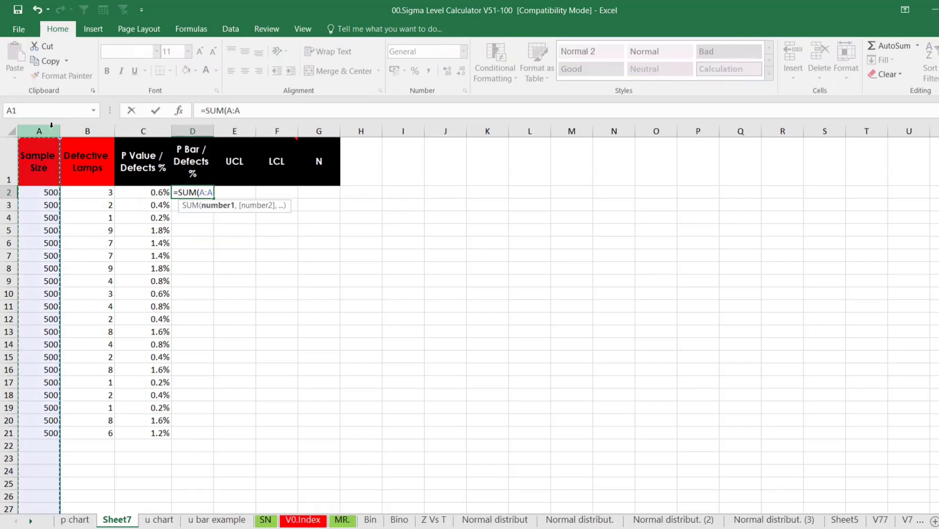
left_click(78, 131)
type(")")
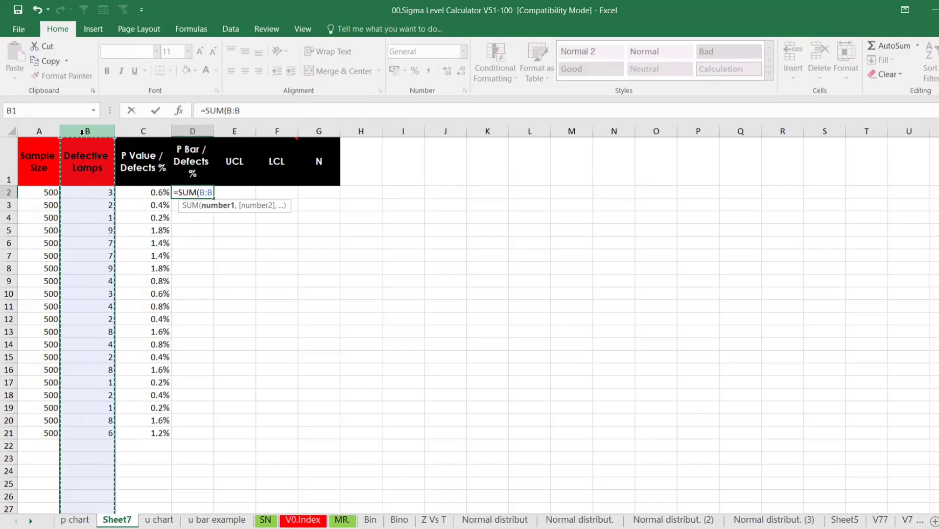
type("/(")
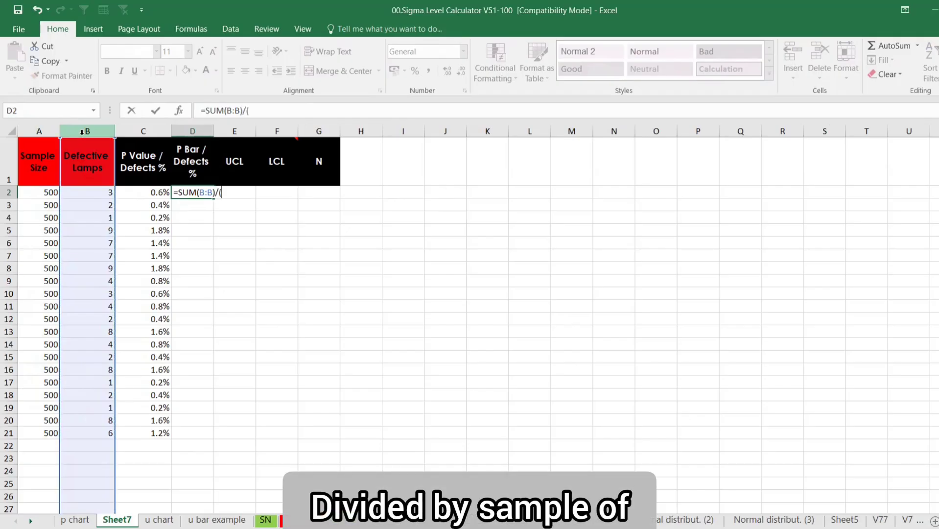
left_click(44, 128)
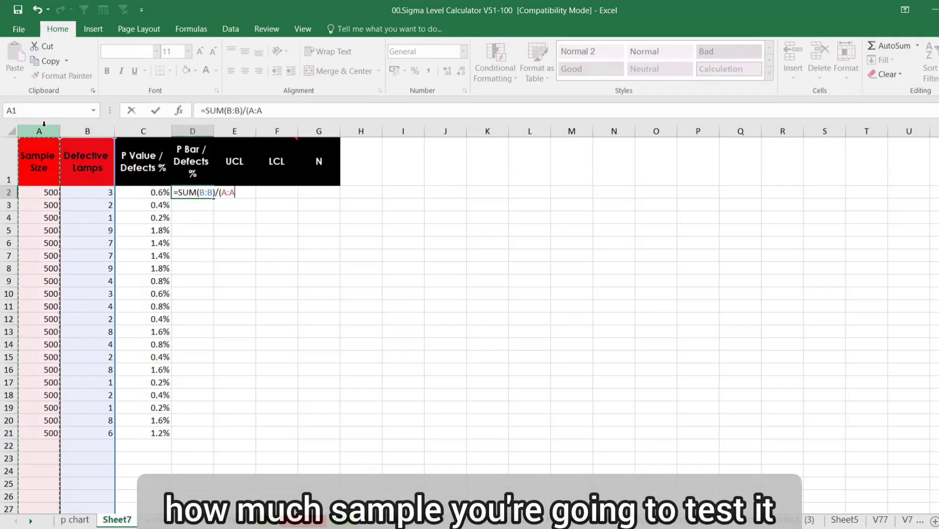
type(")")
key("Return")
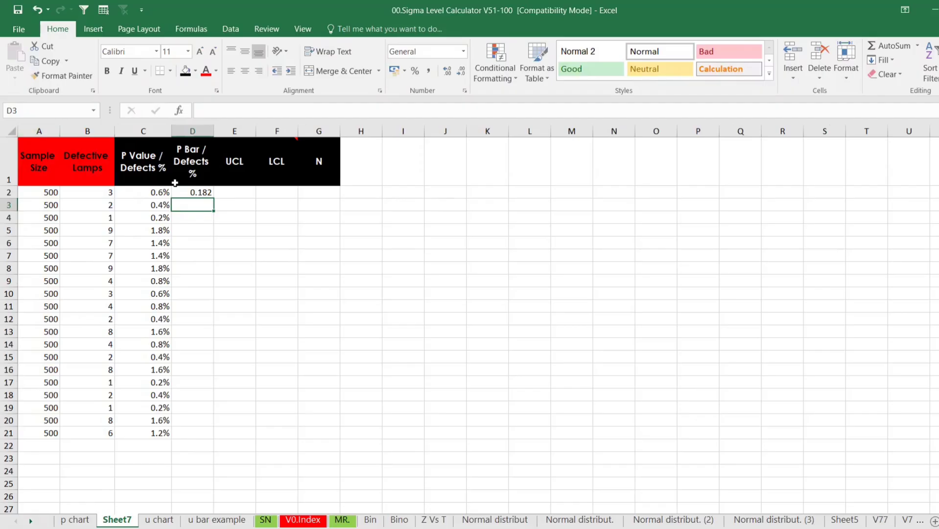
left_click(186, 192)
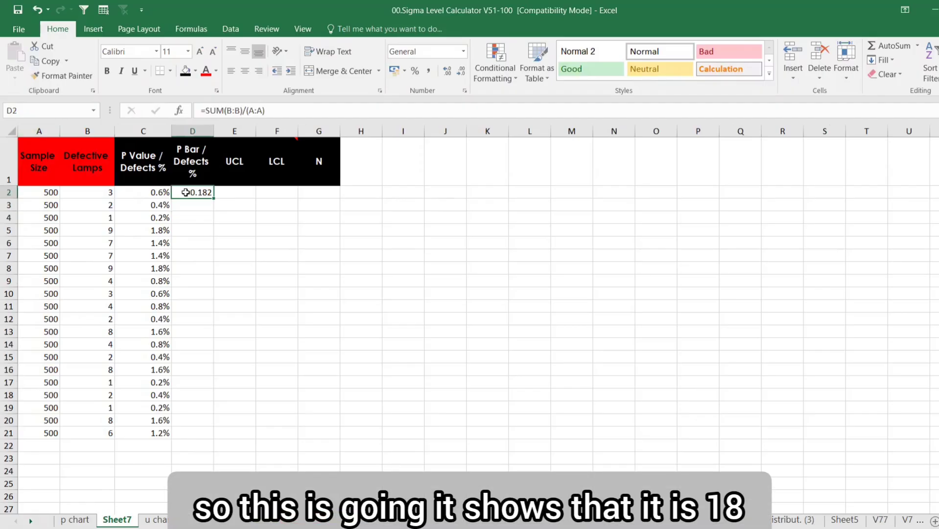
left_click(415, 70)
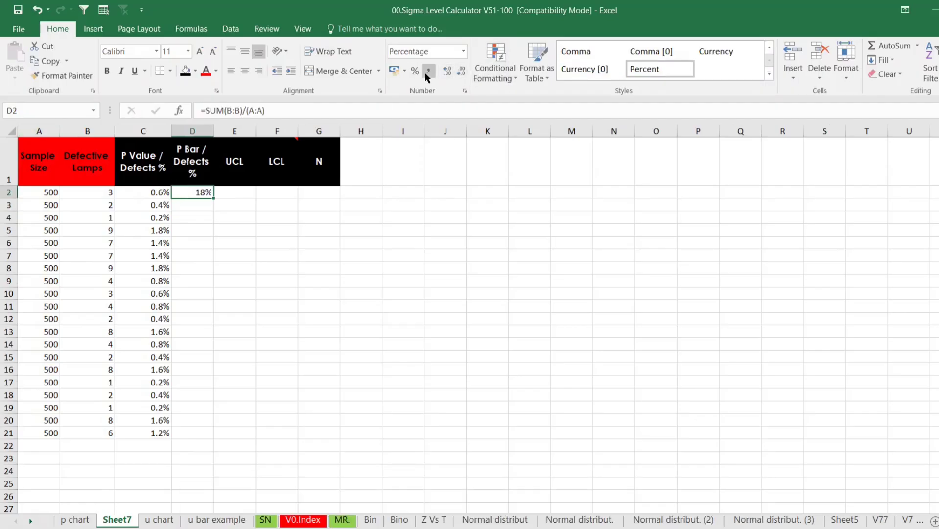
- Correct the P bar formula in D2 to =SUM(B:B)/(SUM(A:A)) so it divides by the total sample size
left_click_drag(145, 192, 147, 433)
left_click(206, 193)
double_click(205, 193)
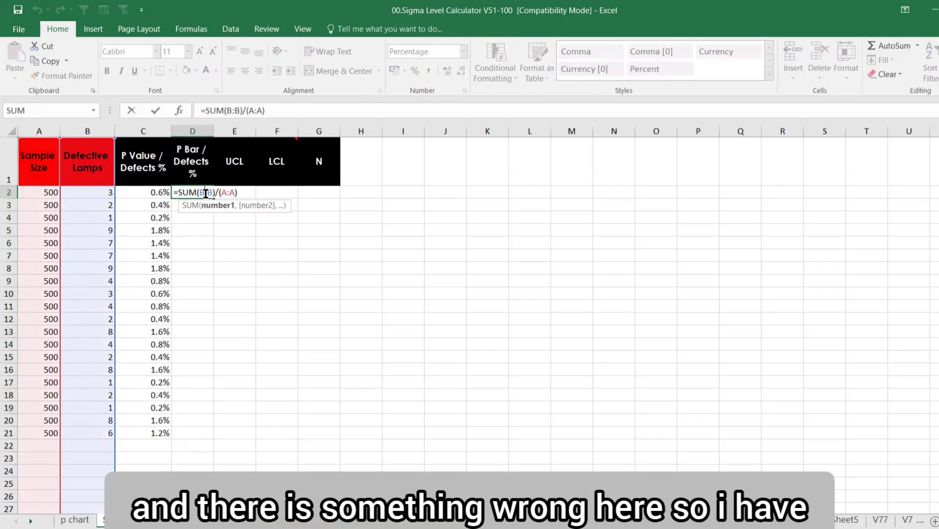
left_click(250, 109)
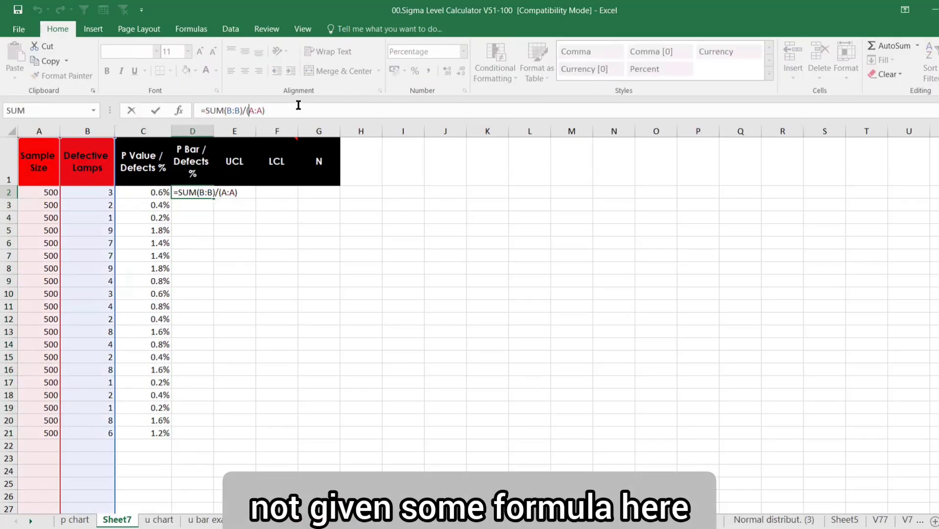
type("sum")
key("Return")
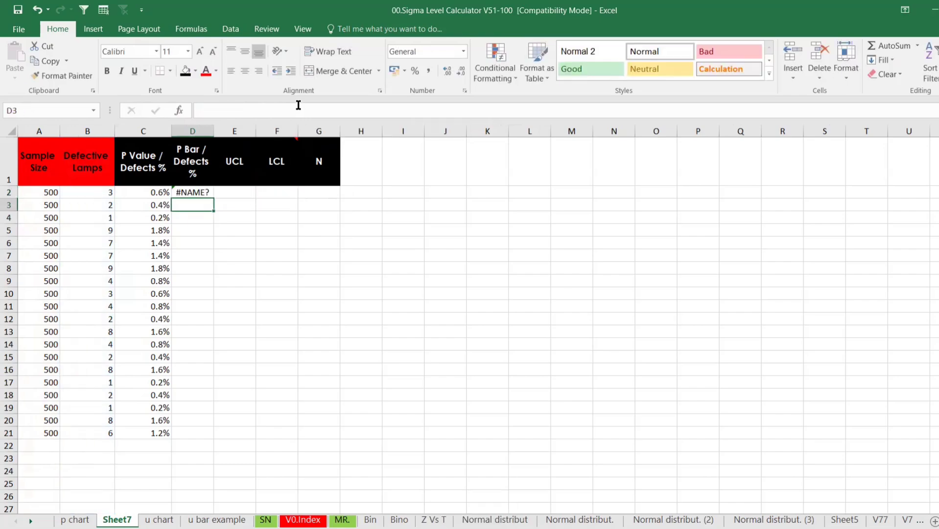
left_click(184, 191)
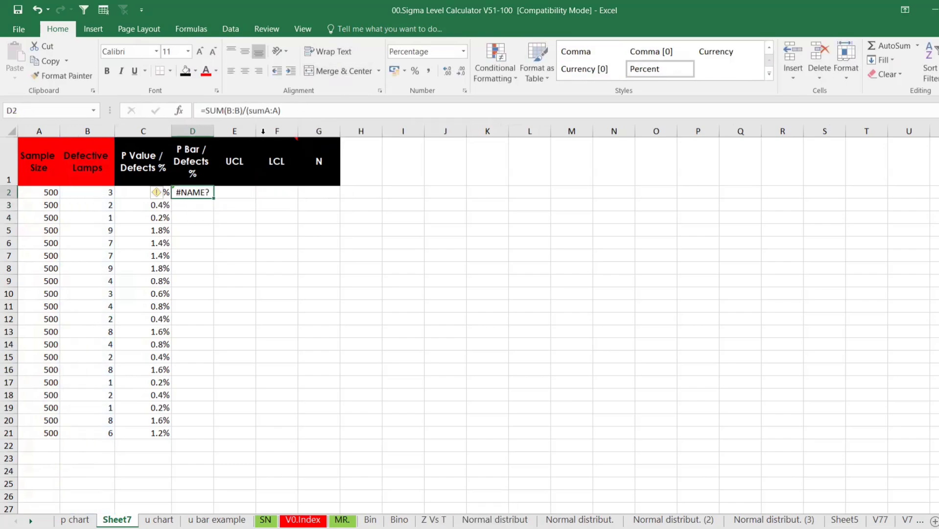
left_click(265, 109)
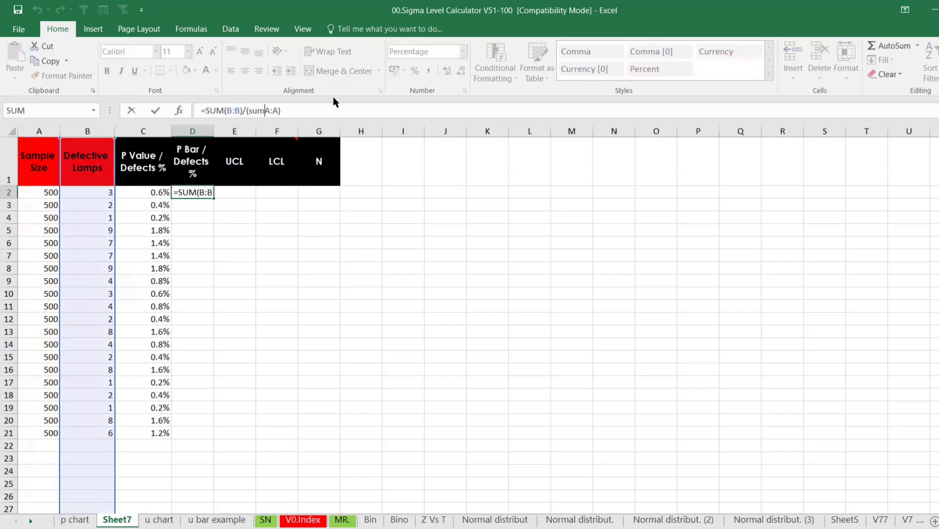
type("(")
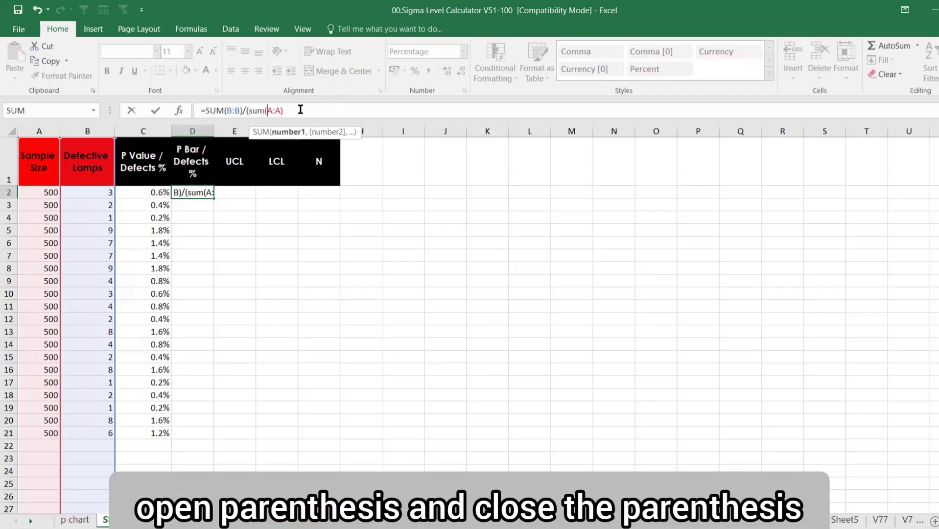
left_click(300, 110)
key("Return")
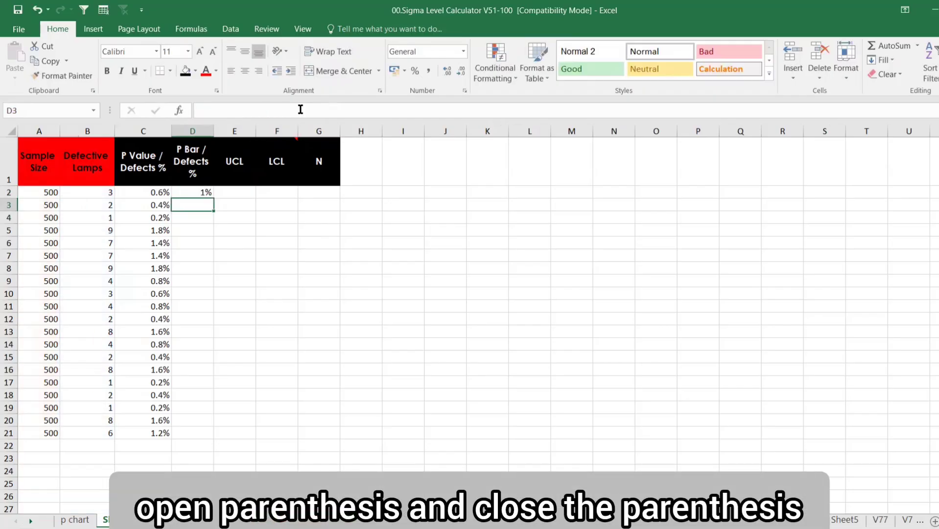
- Show the P bar percentage in D2 with two decimal places and fill it through D21
left_click(198, 191)
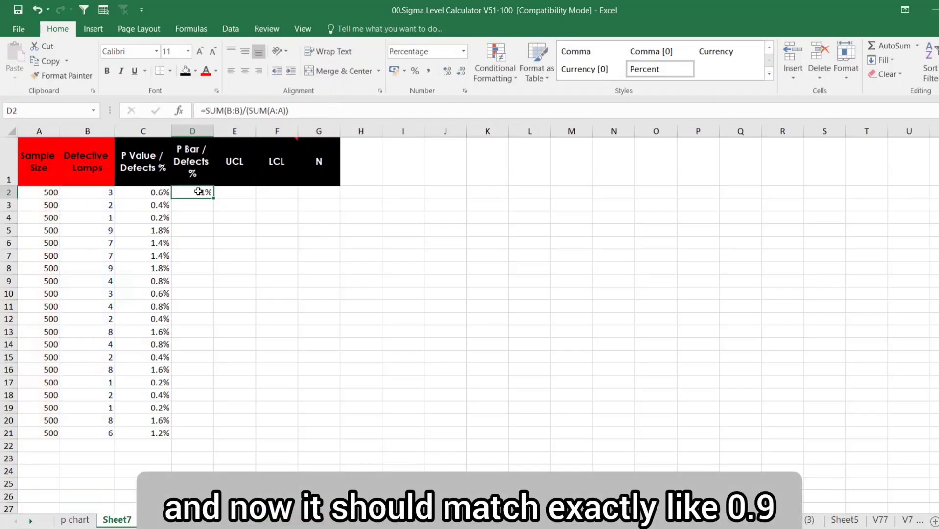
double_click(451, 71)
double_click(214, 198)
left_click(207, 193)
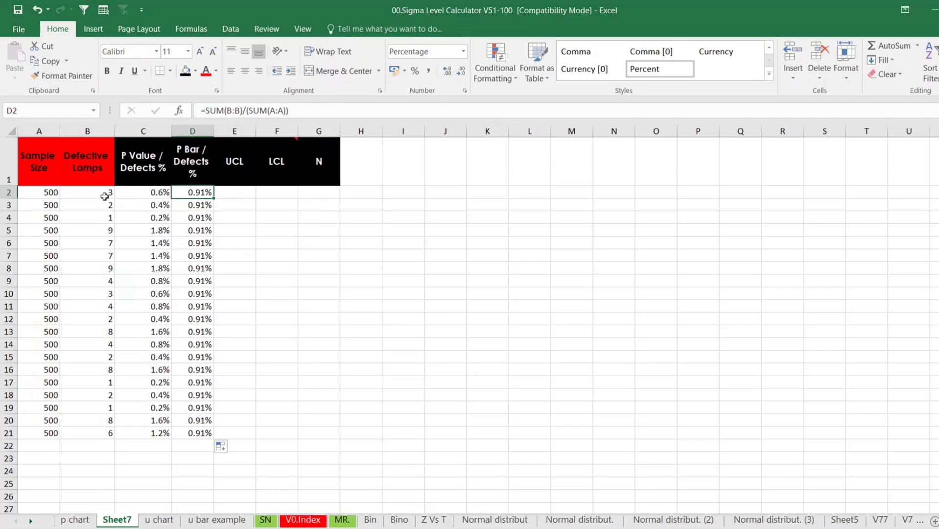
left_click_drag(86, 193, 97, 436)
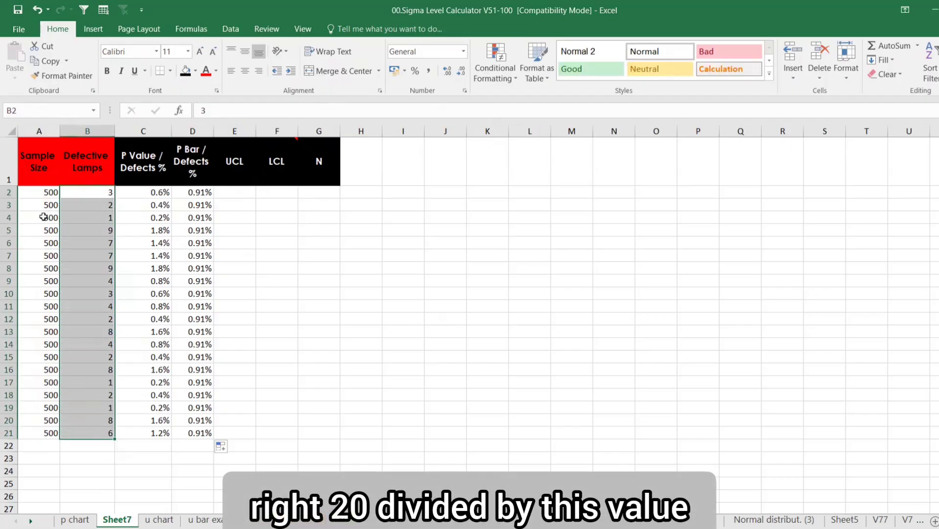
left_click_drag(43, 193, 32, 431)
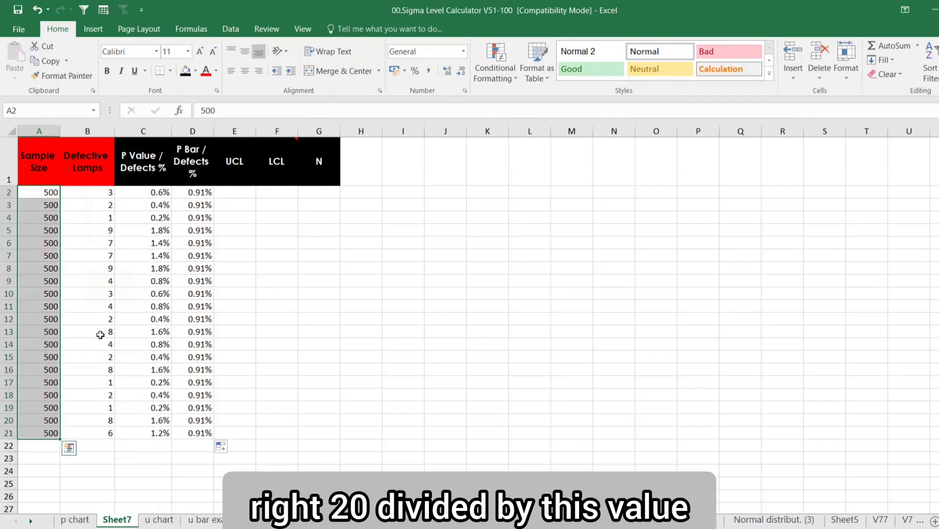
left_click(200, 191)
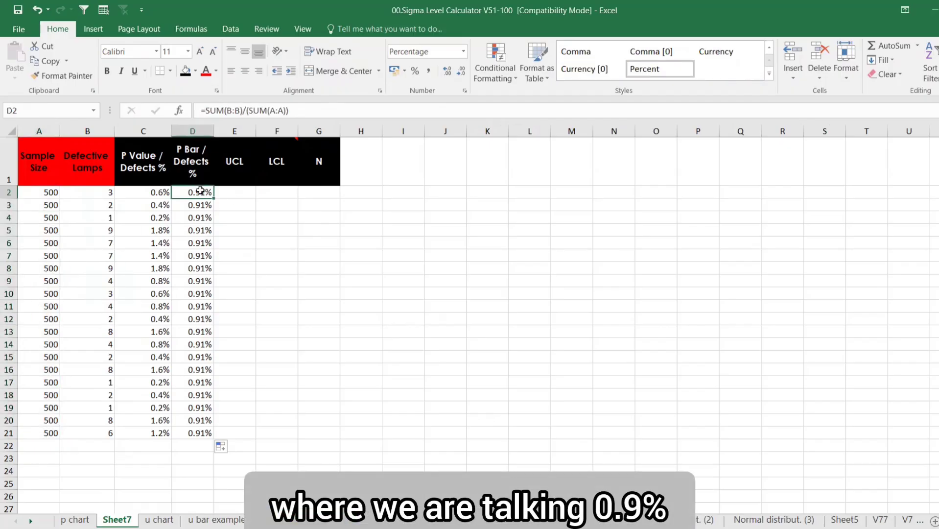
left_click_drag(137, 193, 146, 433)
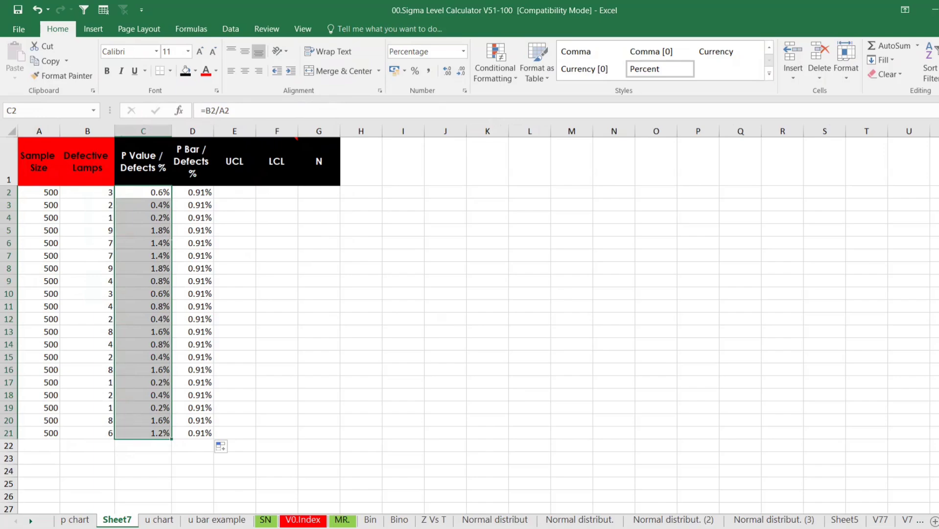
- Copy the p chart formulas picture from the p chart sheet into Sheet7 and place it, enlarged, over columns I to Q beside the table
left_click(236, 193)
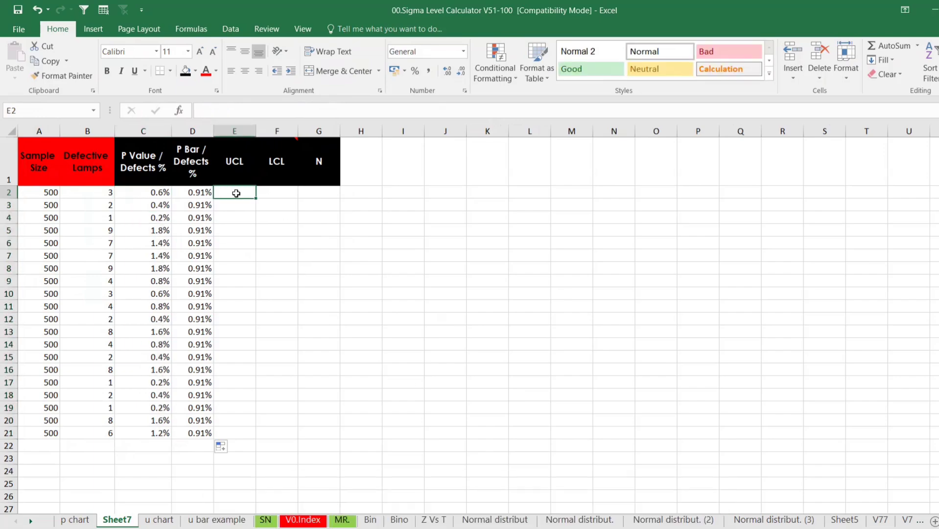
left_click(75, 519)
left_click(159, 433)
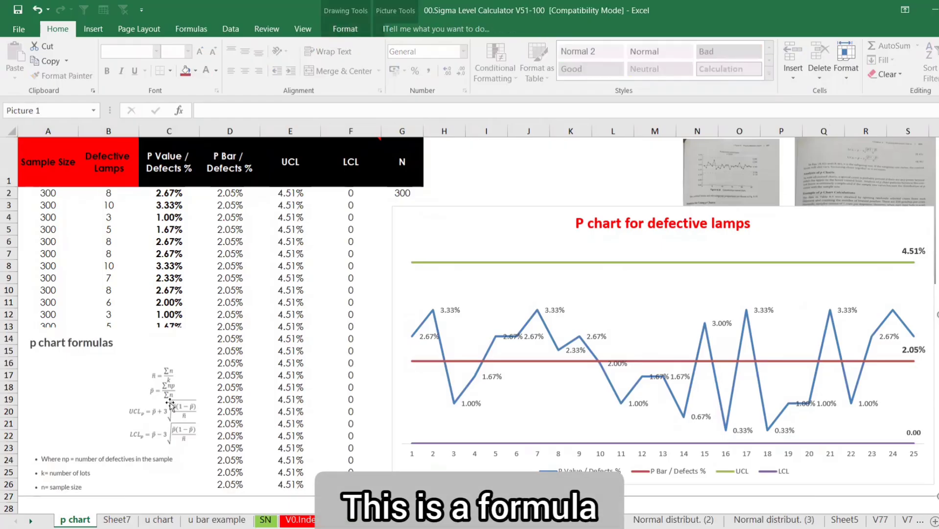
left_click(117, 519)
key("ctrl+v")
left_click_drag(291, 254, 445, 238)
left_click_drag(676, 412, 710, 439)
left_click_drag(610, 338, 637, 317)
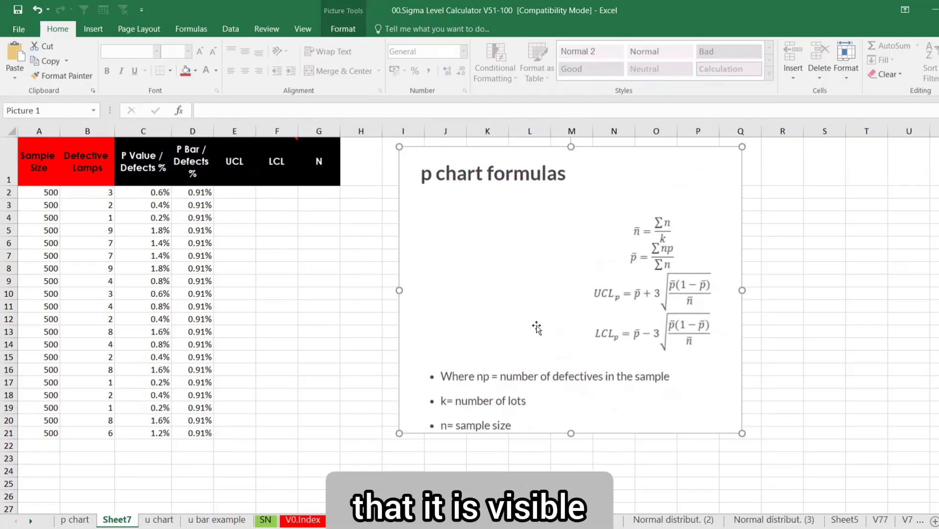
left_click(203, 193)
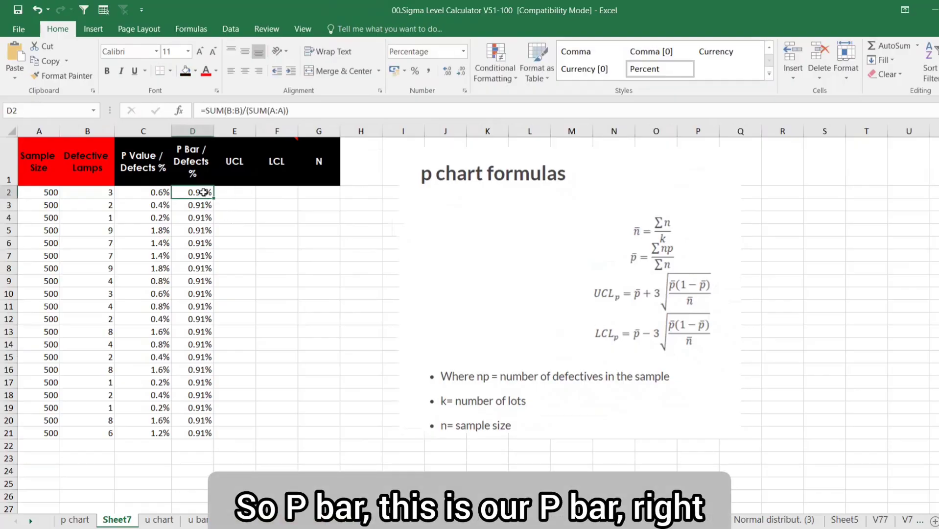
left_click_drag(203, 192, 198, 420)
left_click(152, 193)
left_click(188, 190)
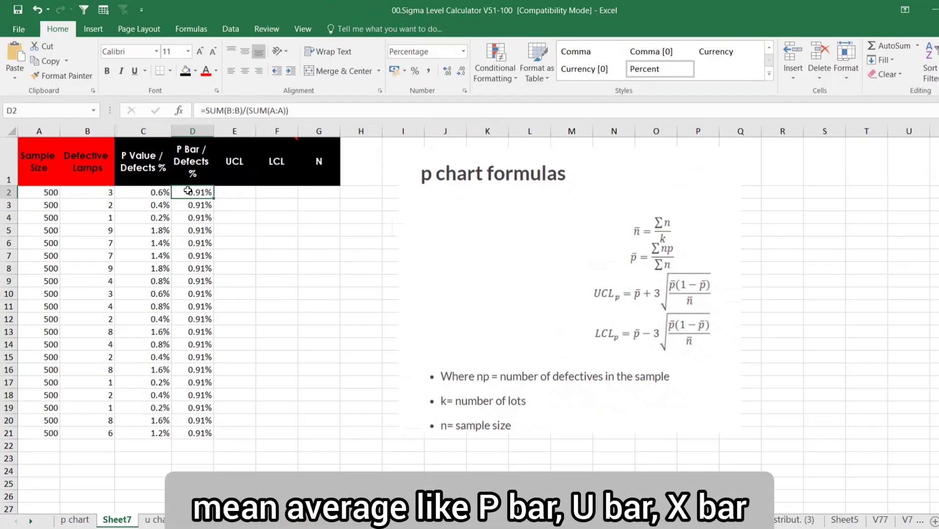
- Enter the UCL formula =D2+(3*SQRT(1-D2)/(G2)) in E2, accepting the suggested bracket correction
left_click(240, 190)
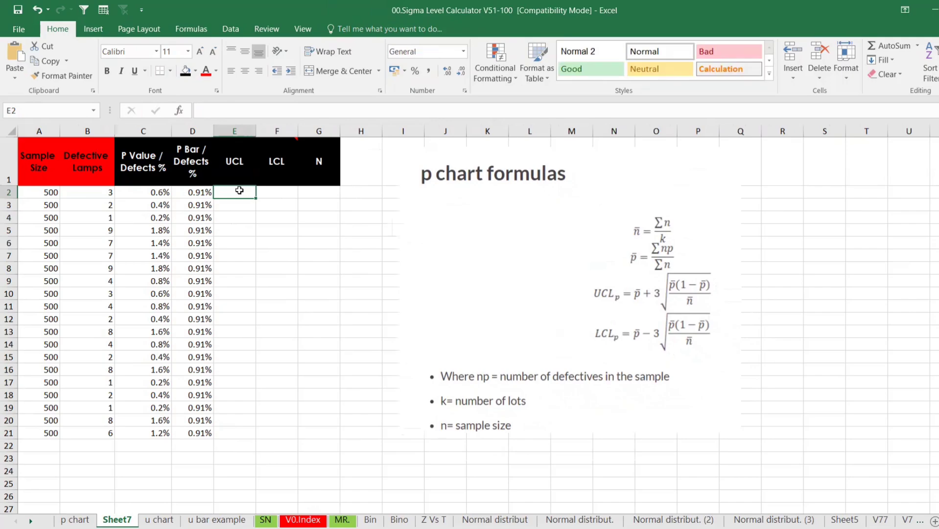
type("=")
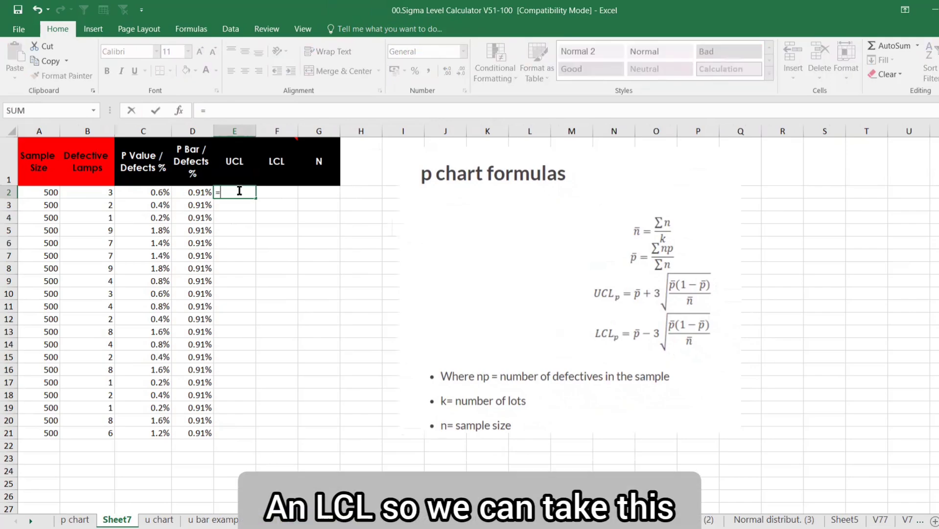
left_click(200, 188)
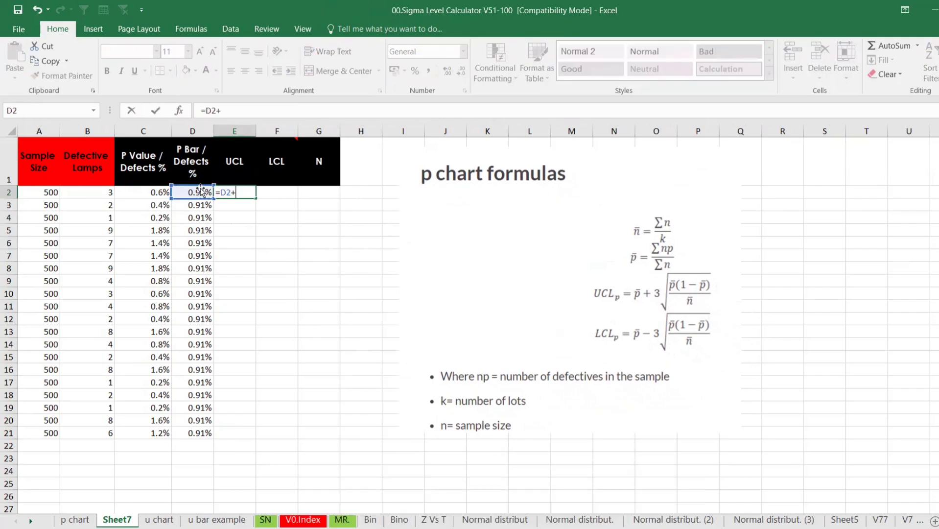
type("+(")
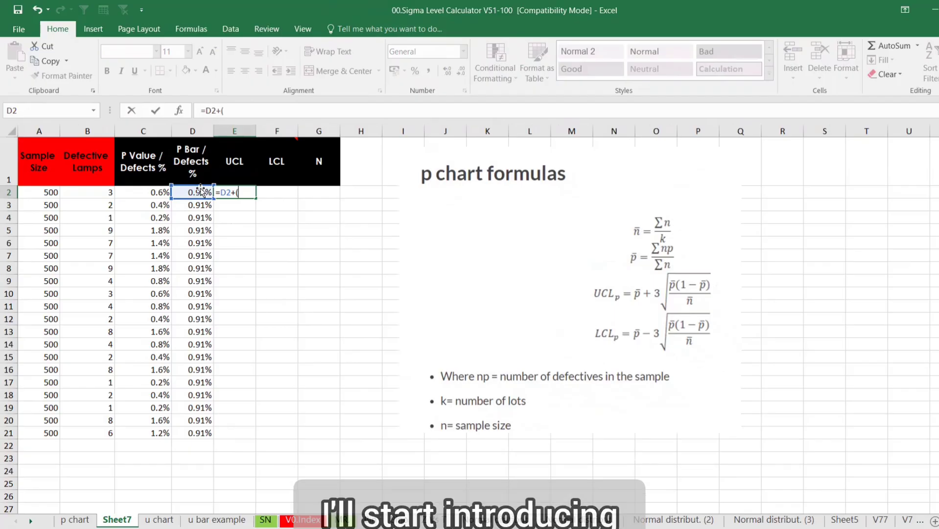
type("3*sq")
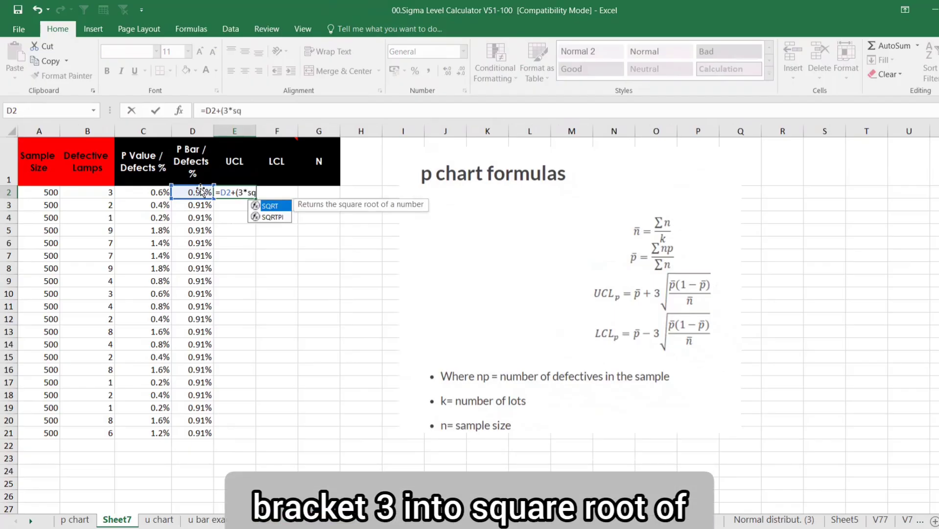
key("Tab")
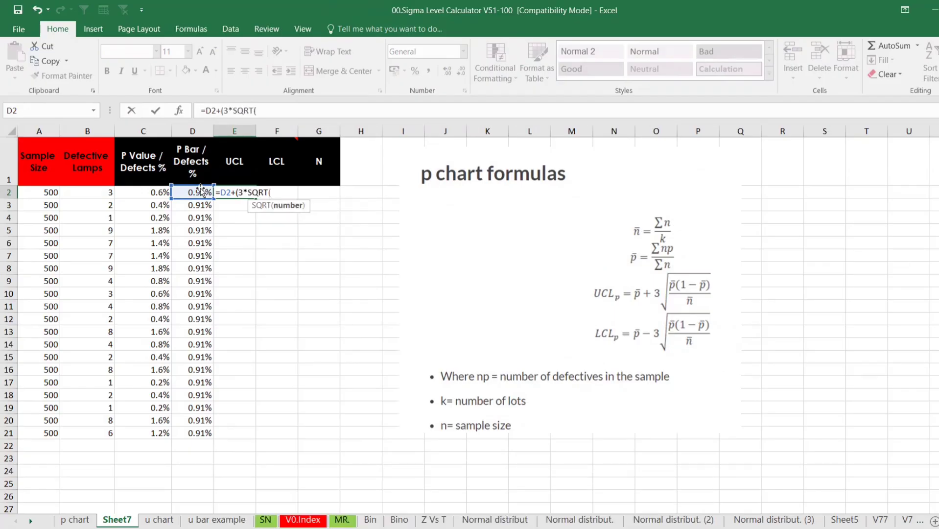
type("1")
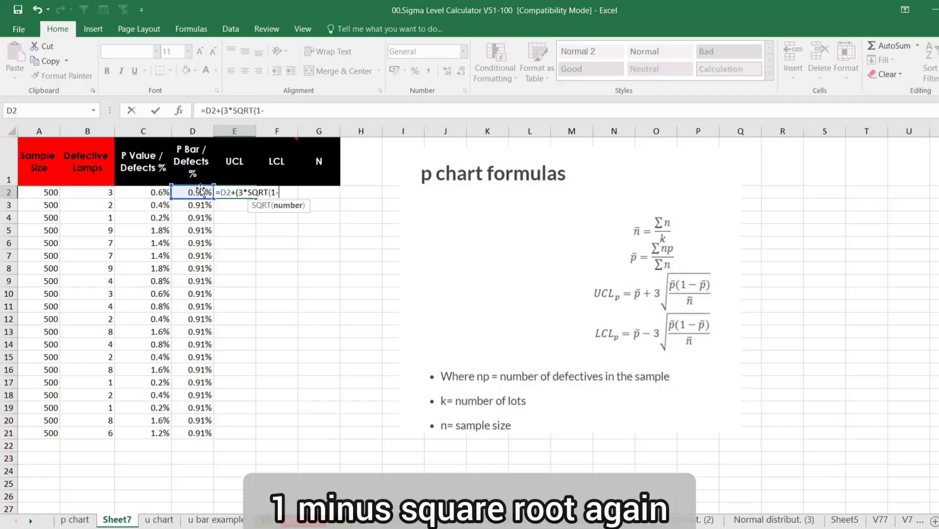
type("-")
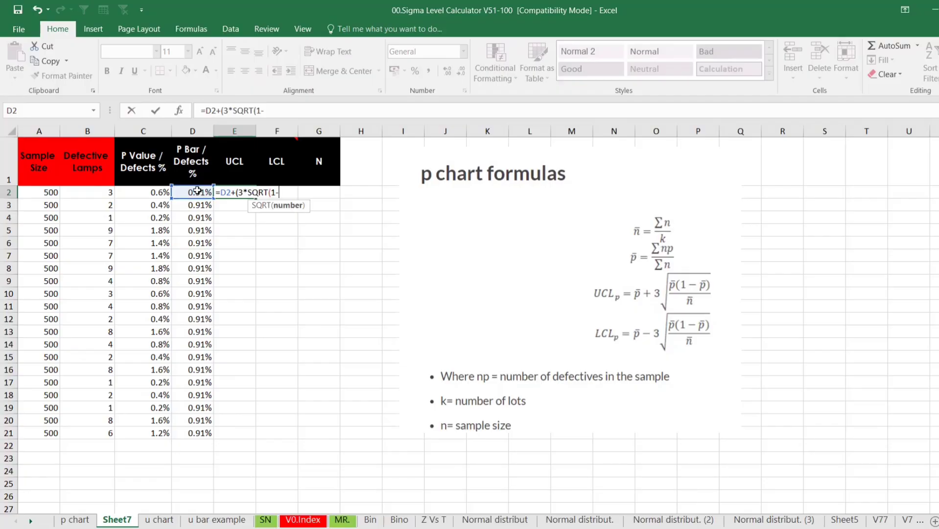
left_click(197, 191)
type(")")
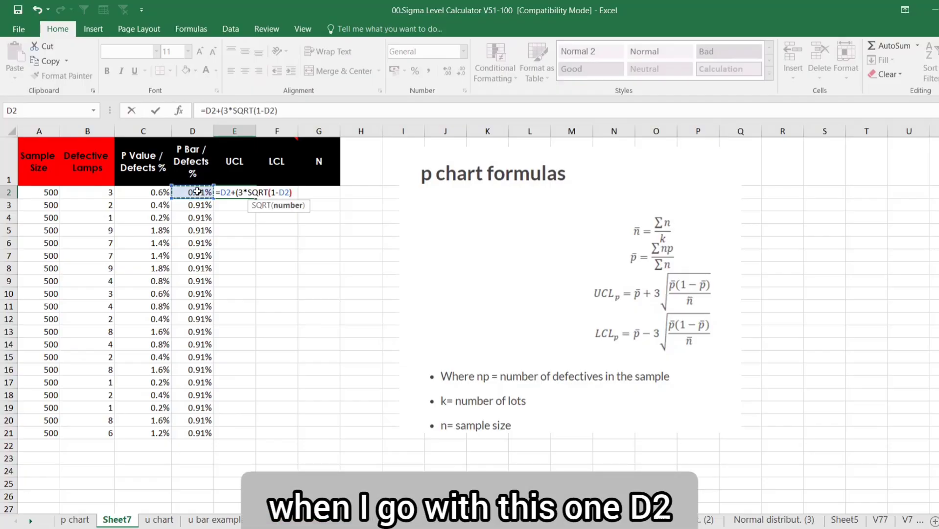
type("/(")
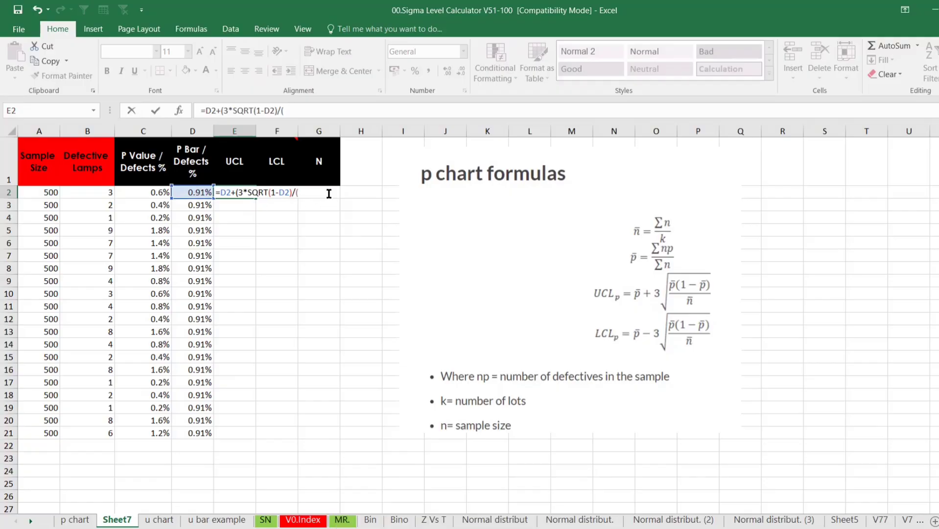
left_click(327, 202)
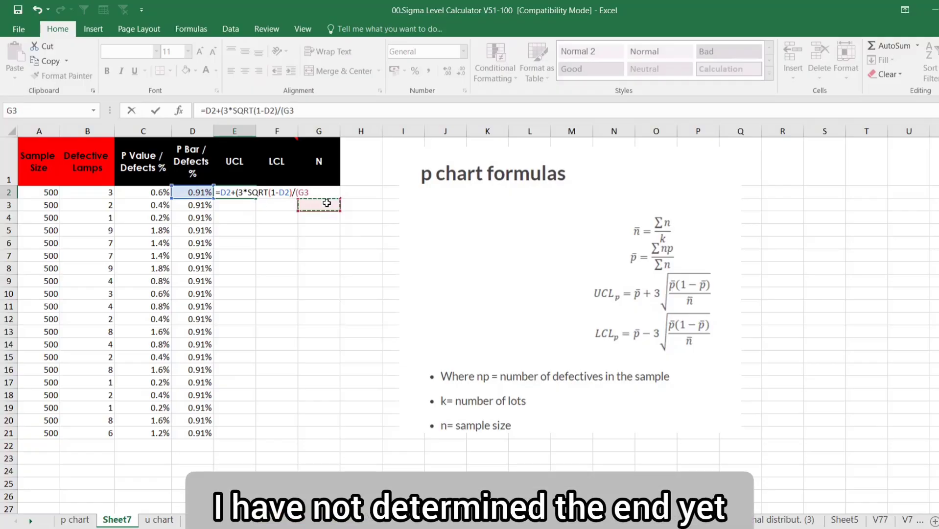
key("Up")
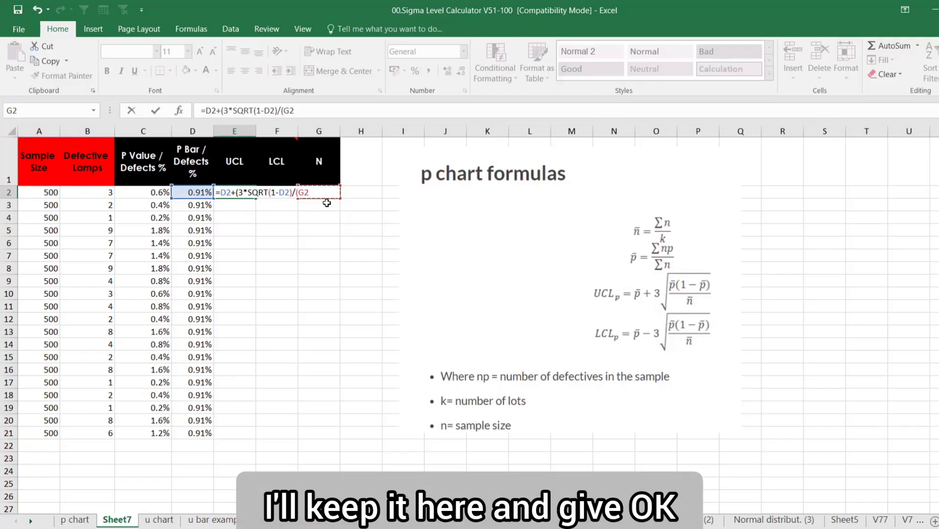
key("Return")
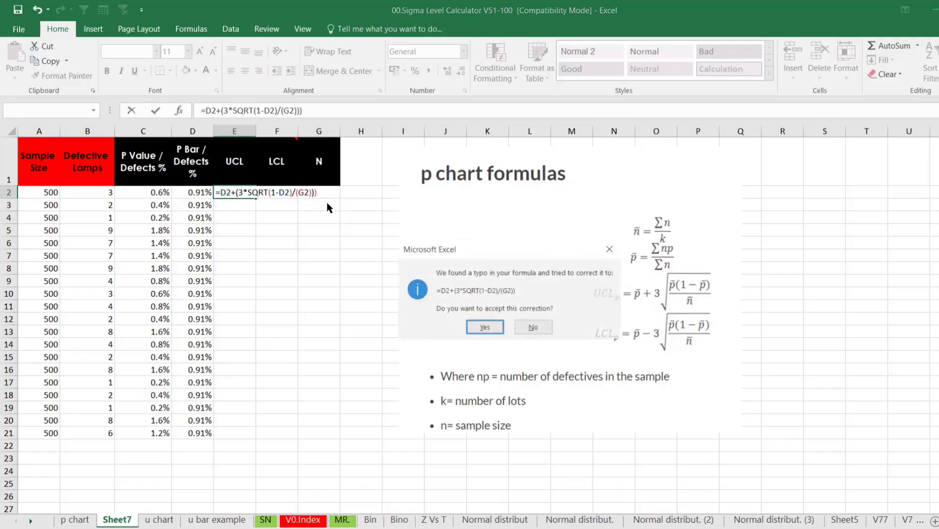
key("Return")
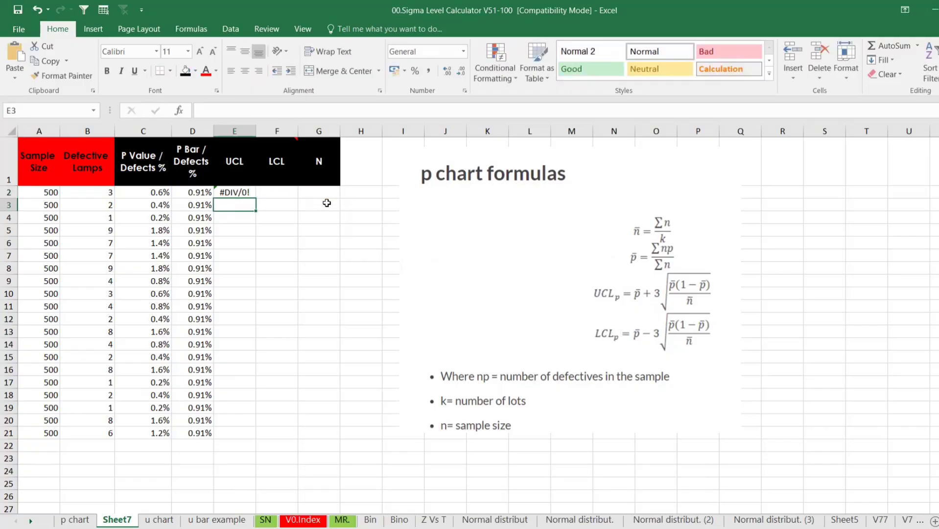
- Calculate N in G2 as the average of the sample sizes in A2:A21
left_click(312, 192)
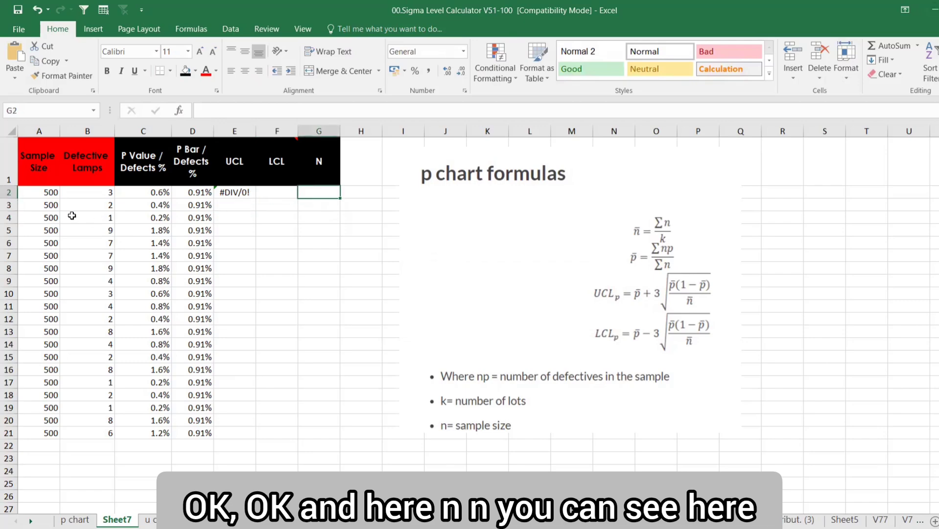
left_click_drag(52, 193, 48, 432)
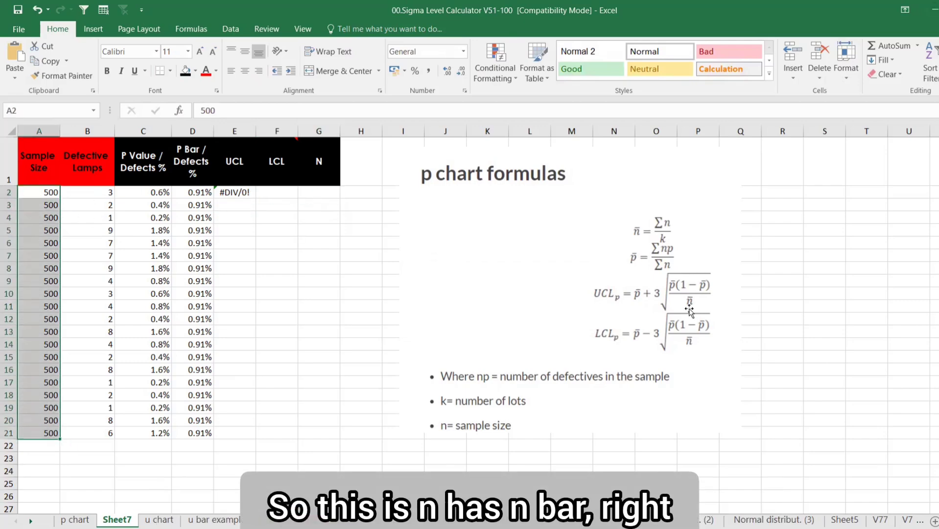
left_click(326, 195)
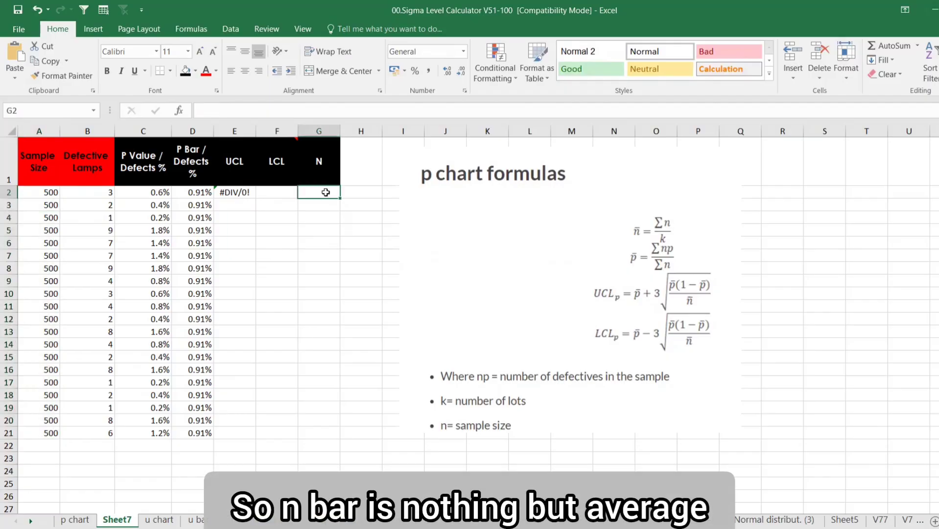
type("=aver")
key("Tab")
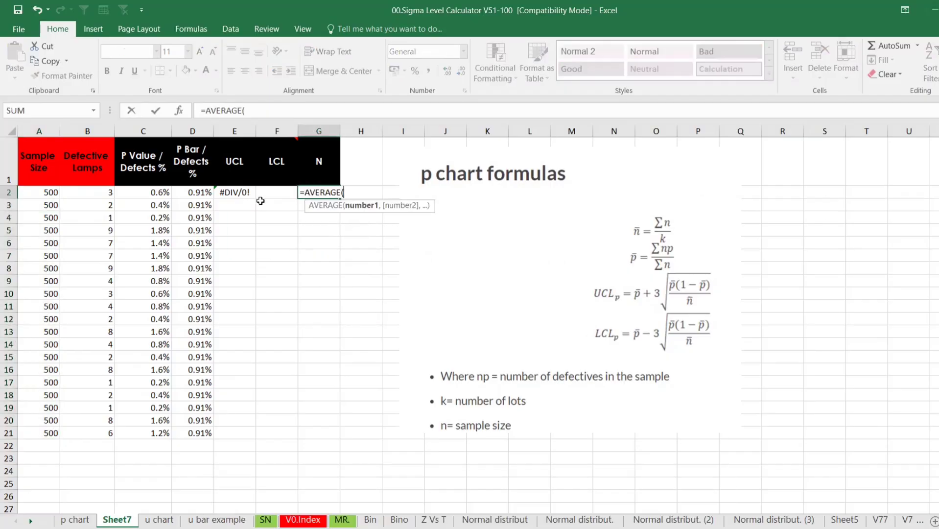
left_click_drag(59, 190, 58, 428)
type(")")
key("Return")
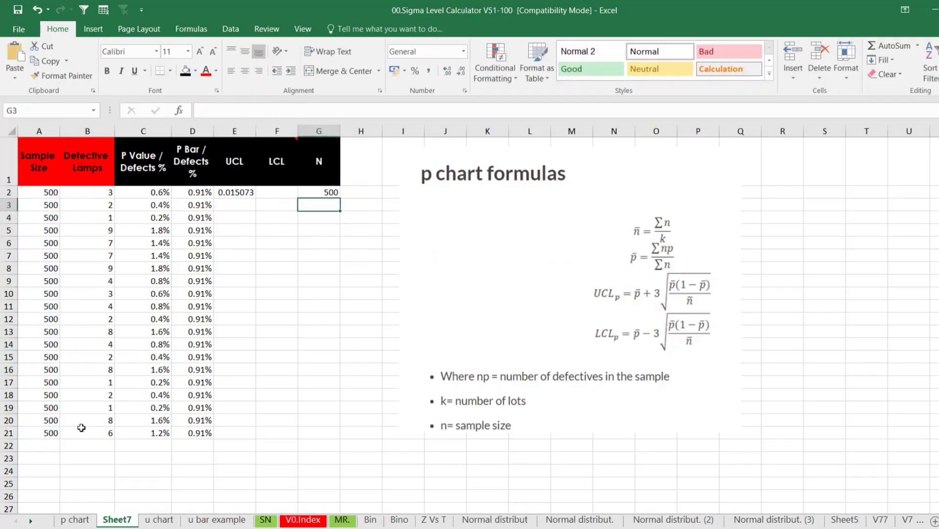
- Make the D2 and G2 references in the E2 UCL formula absolute and fill the formula through E21
left_click(242, 191)
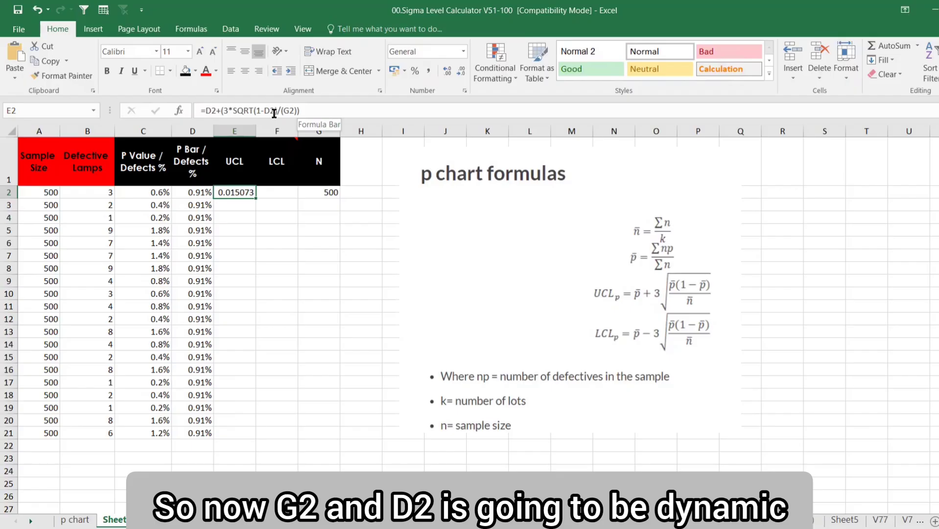
left_click_drag(301, 112, 203, 108)
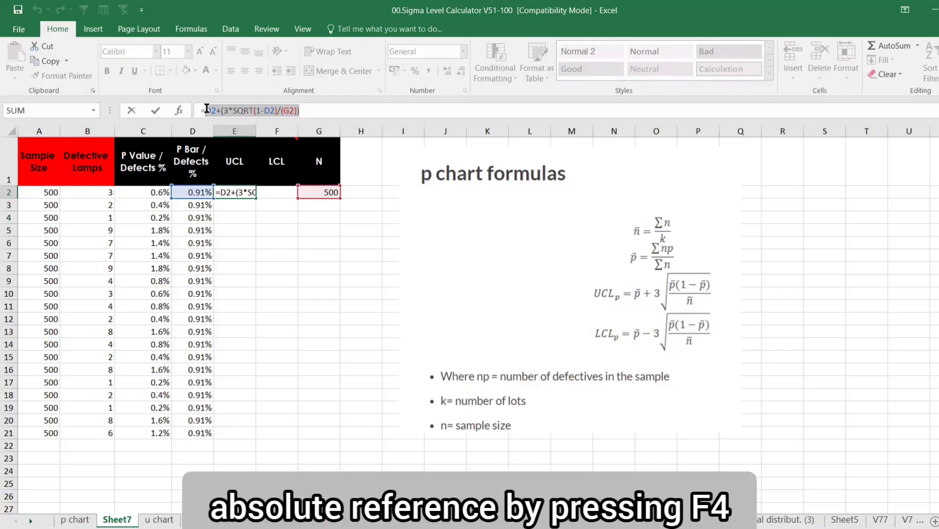
key("F4")
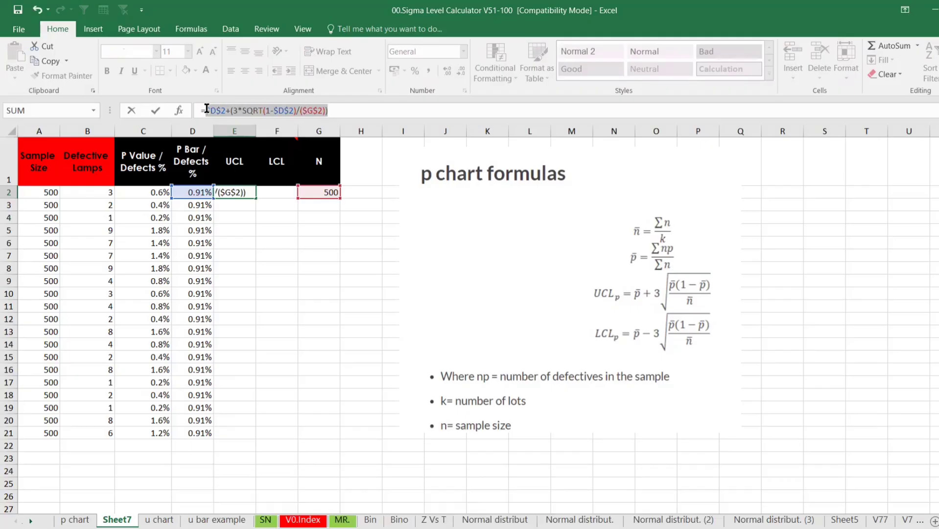
key("Return")
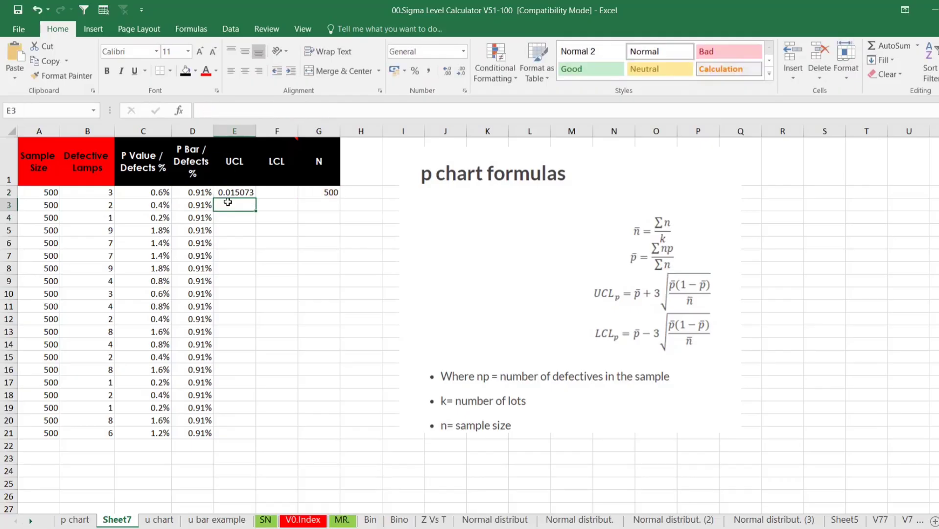
left_click(251, 192)
double_click(255, 197)
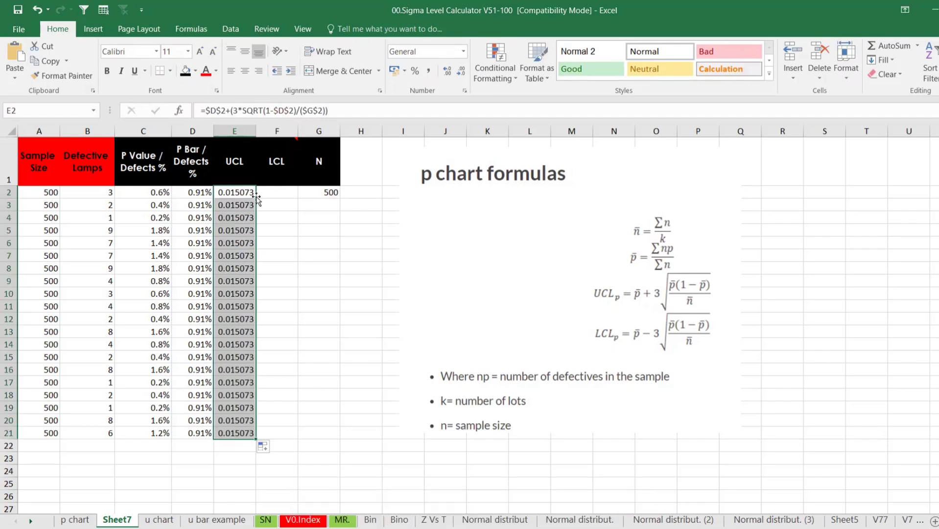
- Format the UCL values in E2:E21 as percentages with one decimal place
left_click(242, 192)
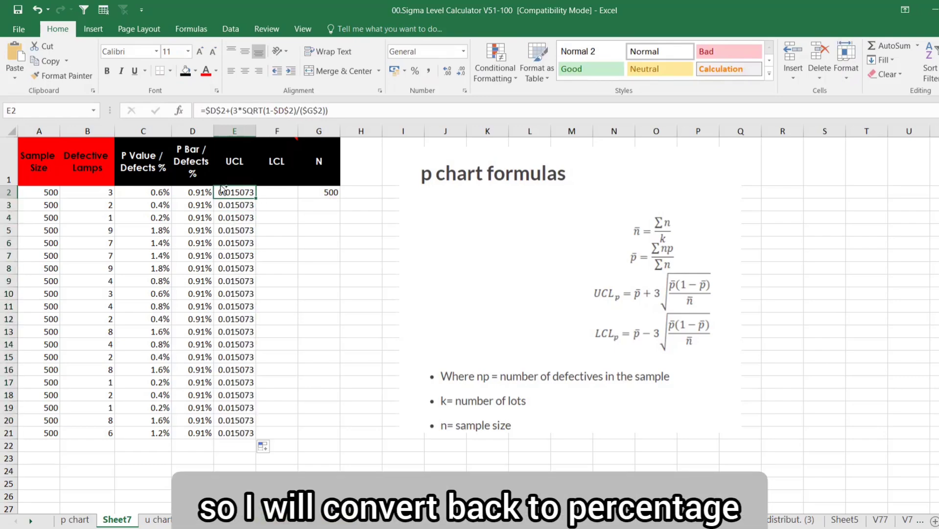
key("ctrl+shift+Down")
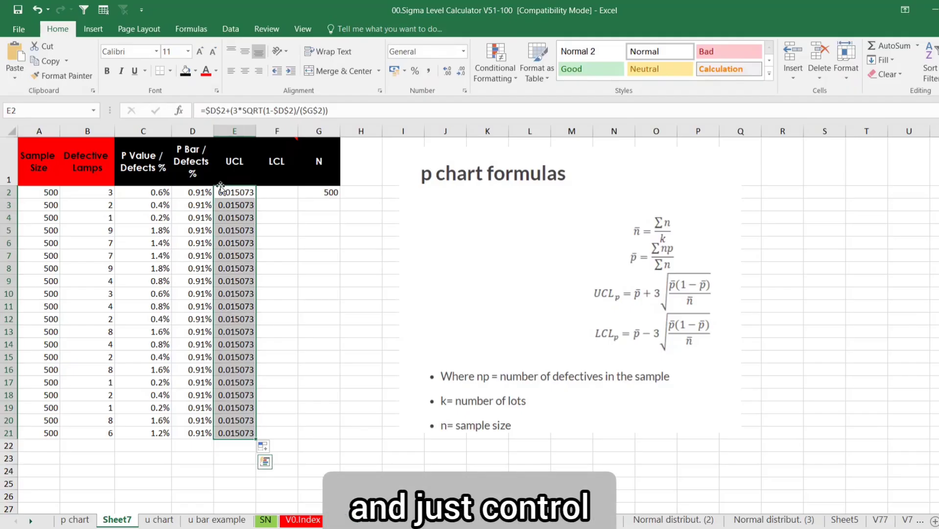
left_click(412, 72)
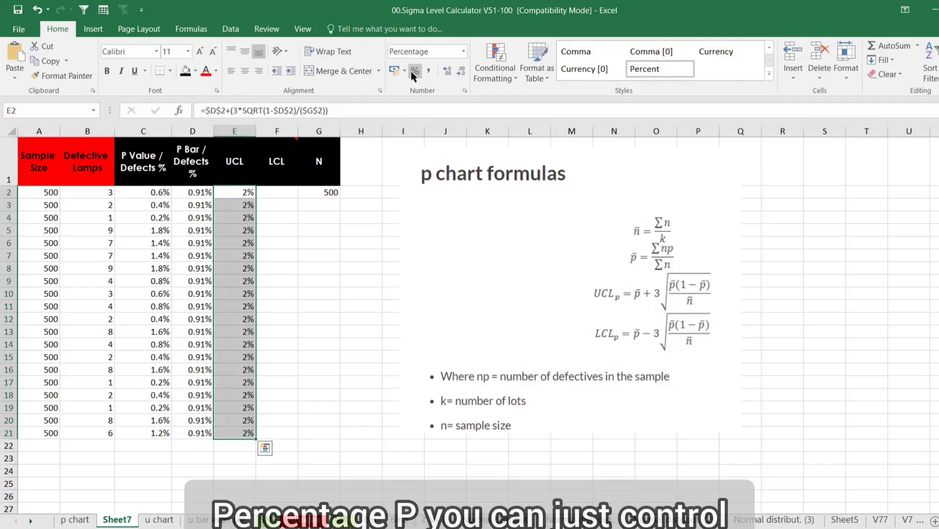
left_click(445, 72)
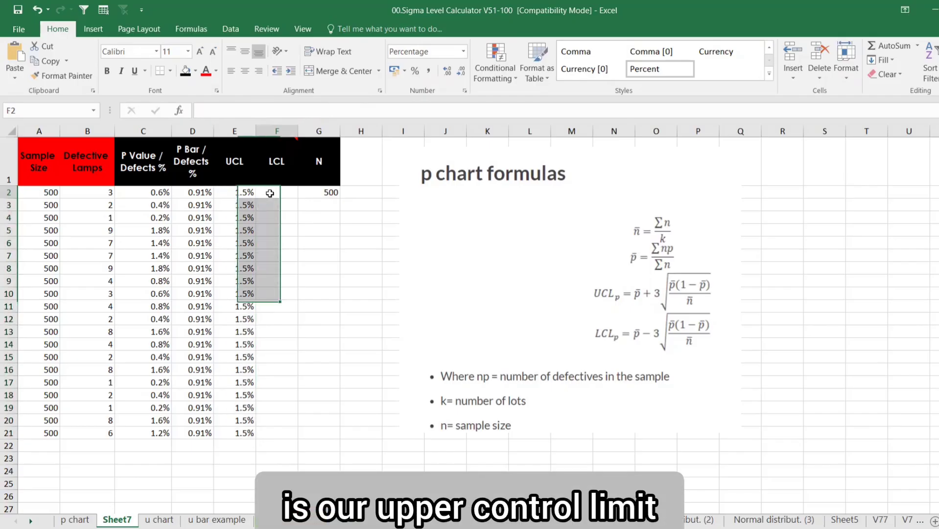
- Copy the UCL formula into F2, change it to =$D$2-(3*SQRT(1-$D$2)/($G$2)) for the LCL, and fill it down the column
left_click(239, 192)
key("ctrl+c")
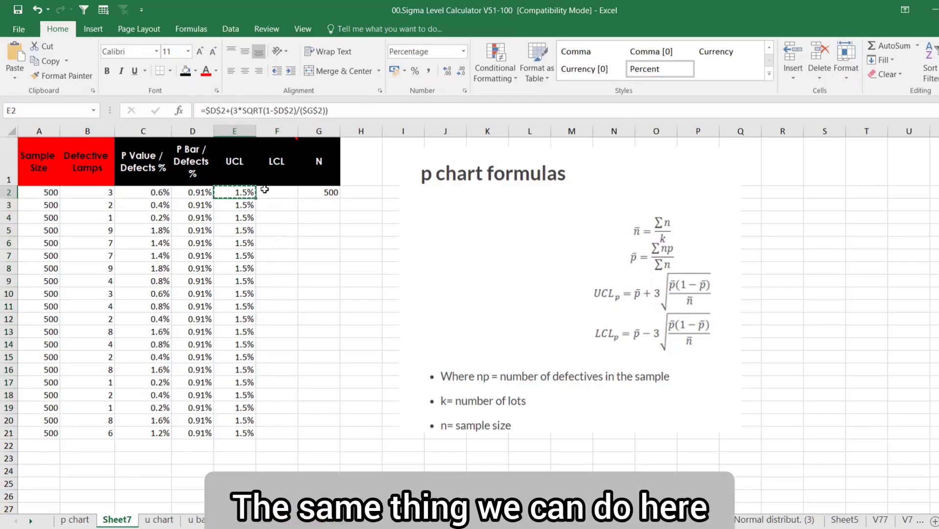
left_click(263, 191)
key("ctrl+v")
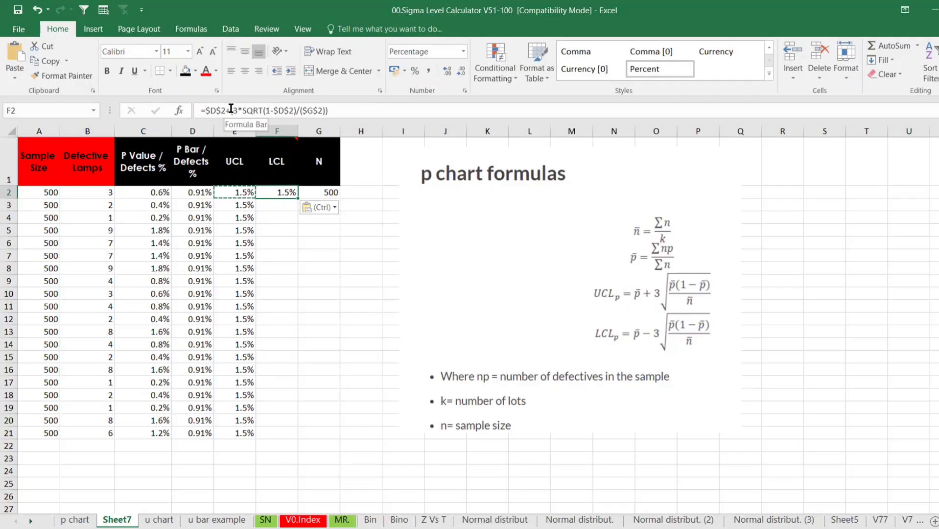
left_click(231, 110)
key("BackSpace")
type("-")
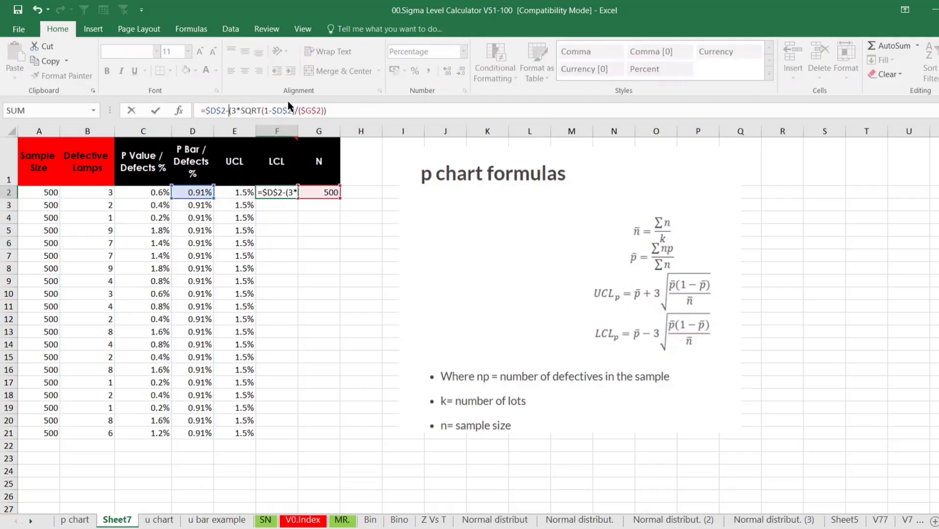
key("Return")
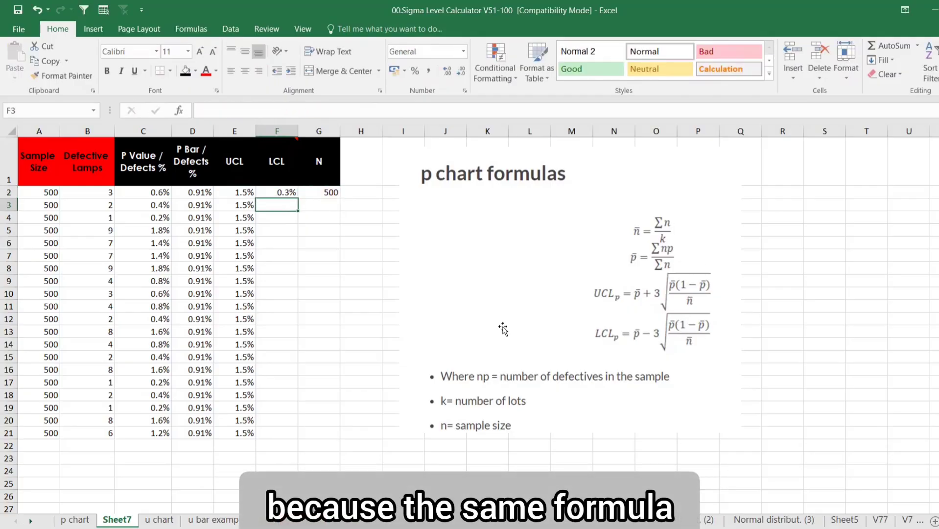
left_click(293, 194)
double_click(298, 197)
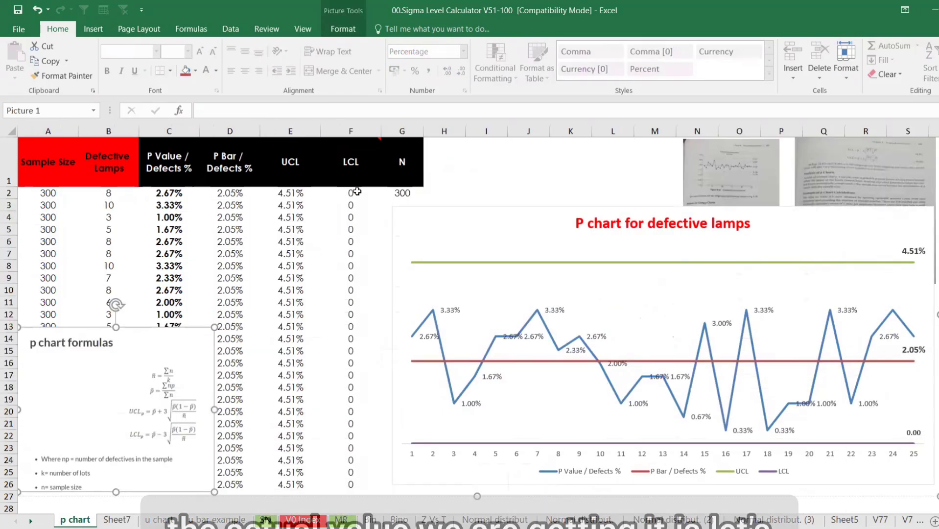
- Strip the IF test from the LCL formula in F2 of the p chart sheet, leaving =$D$2-(3*SQRT($D$2*(1-$D$2)/($G$2)))
left_click(353, 192)
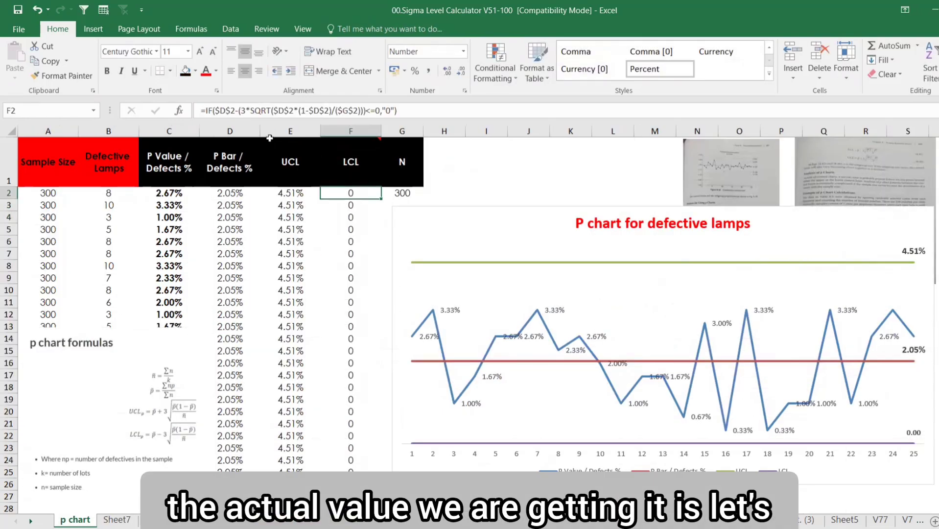
left_click(216, 110)
key("BackSpace")
key("BackSpace")
key("BackSpace")
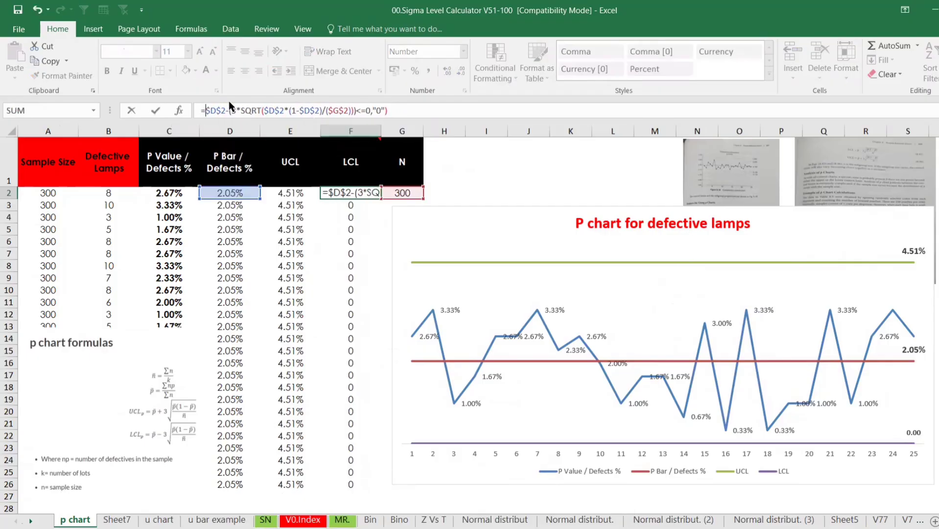
left_click(437, 111)
key("BackSpace")
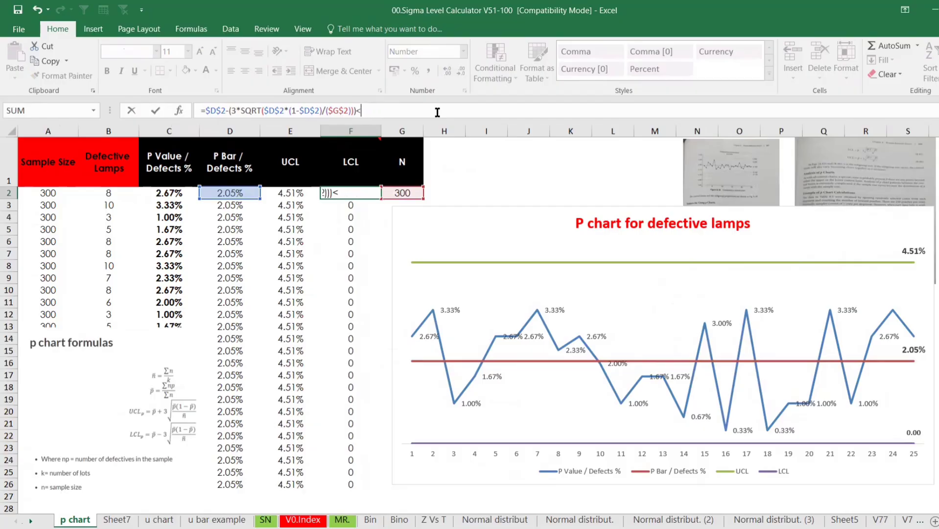
key("Return")
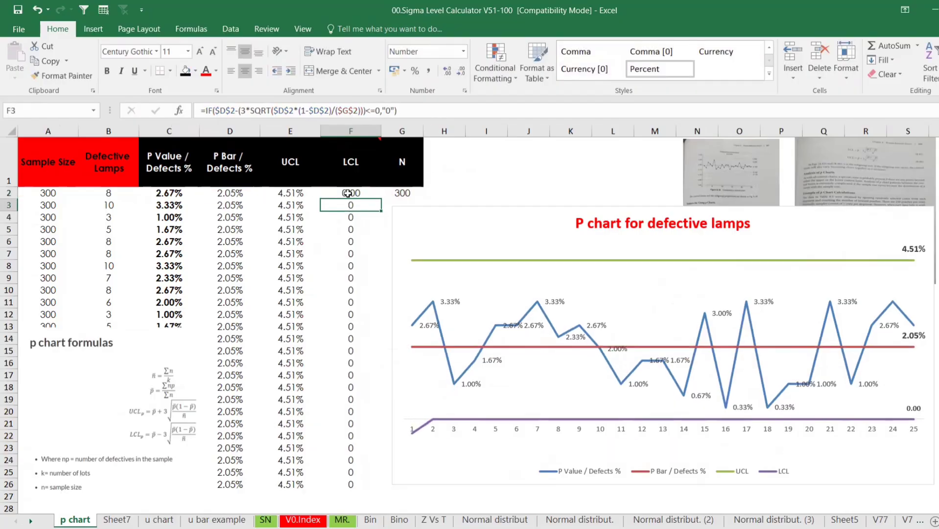
- Check F2's LCL result and the note on the LCL header, and undo the F2 formula edit
left_click(347, 192)
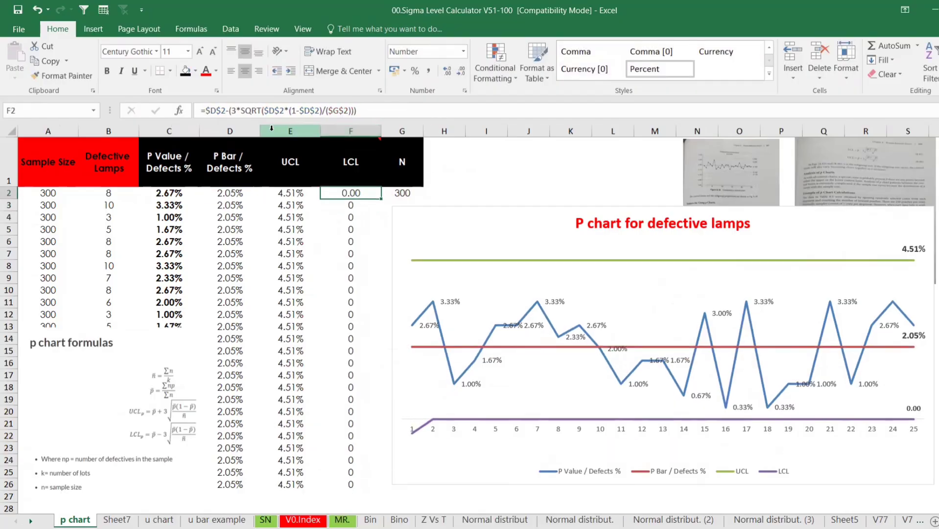
mouse_move(350, 146)
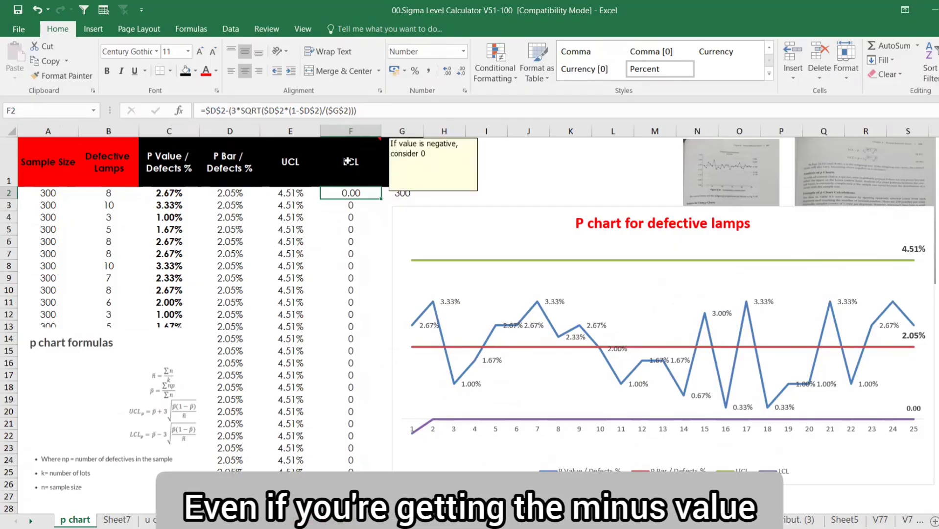
key("ctrl+z")
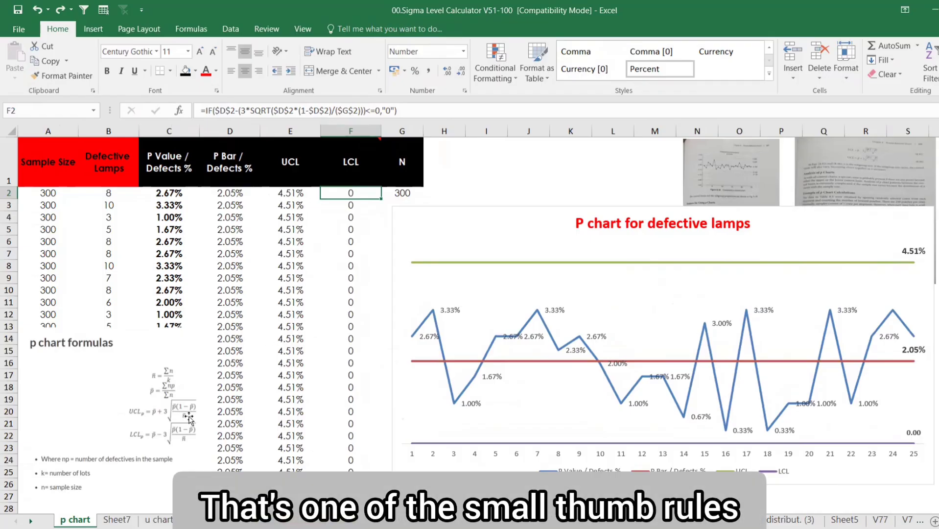
- Return to Sheet7 and delete the p chart formulas picture beside the data table
left_click(117, 519)
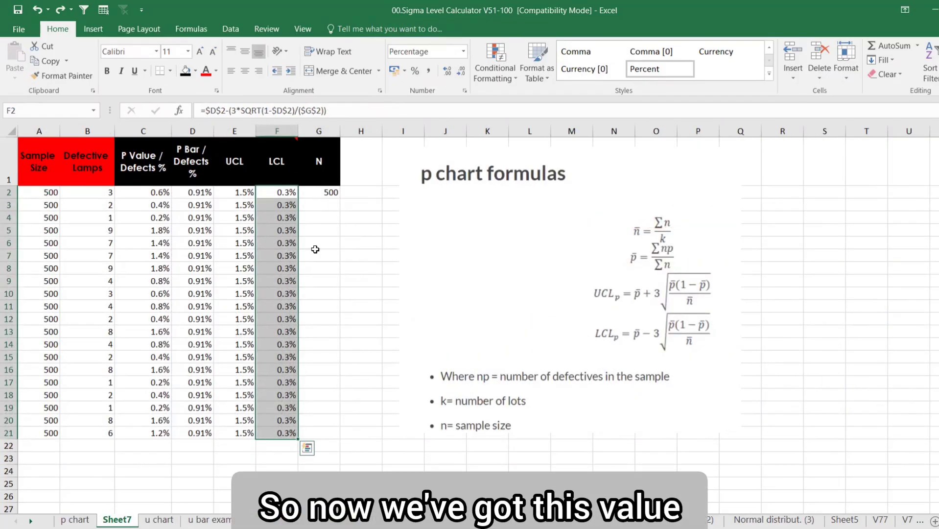
left_click(442, 402)
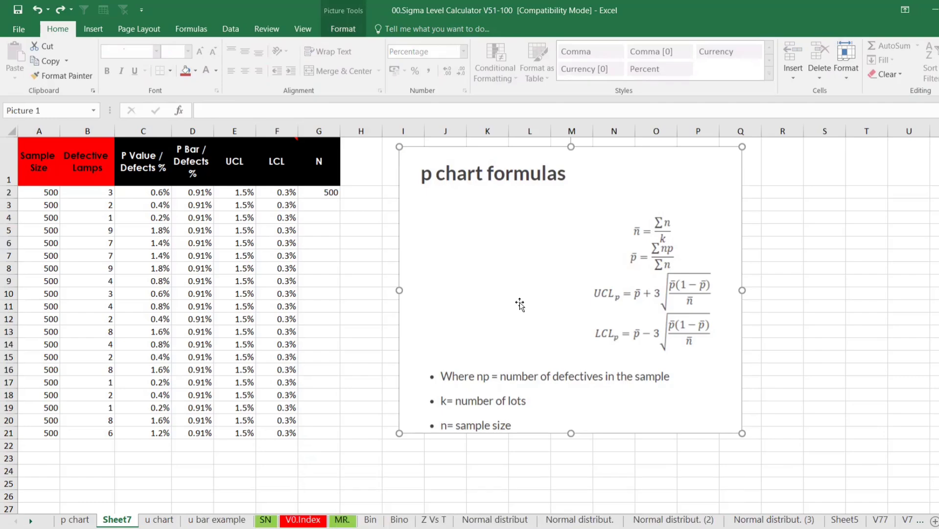
key("Delete")
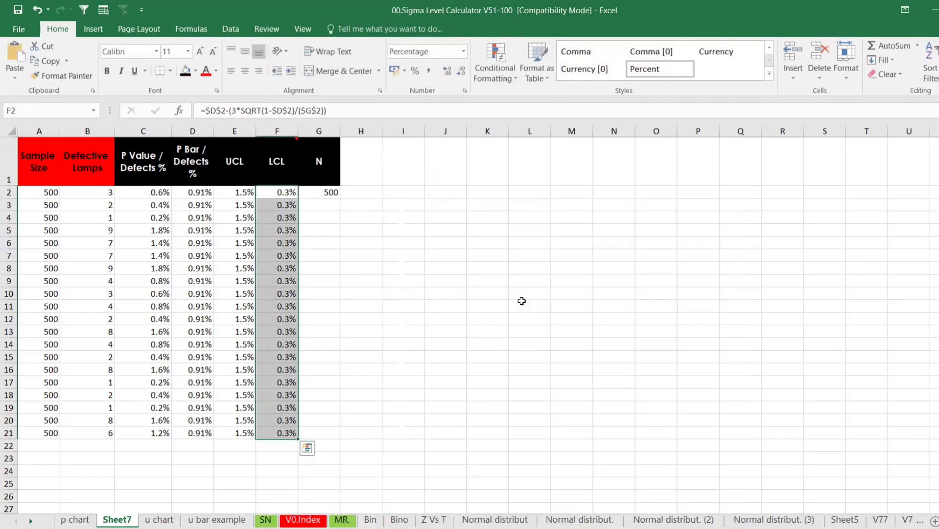
left_click(553, 293)
- Insert the recommended line chart for C1:F21, covering P Value, P Bar, UCL and LCL, and enlarge it beside the table
left_click_drag(156, 166, 287, 433)
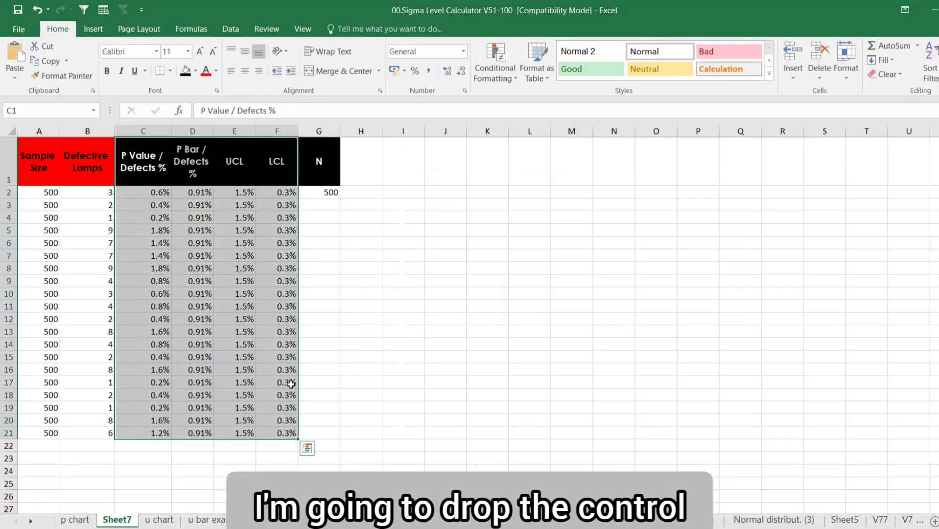
left_click(93, 29)
left_click(446, 78)
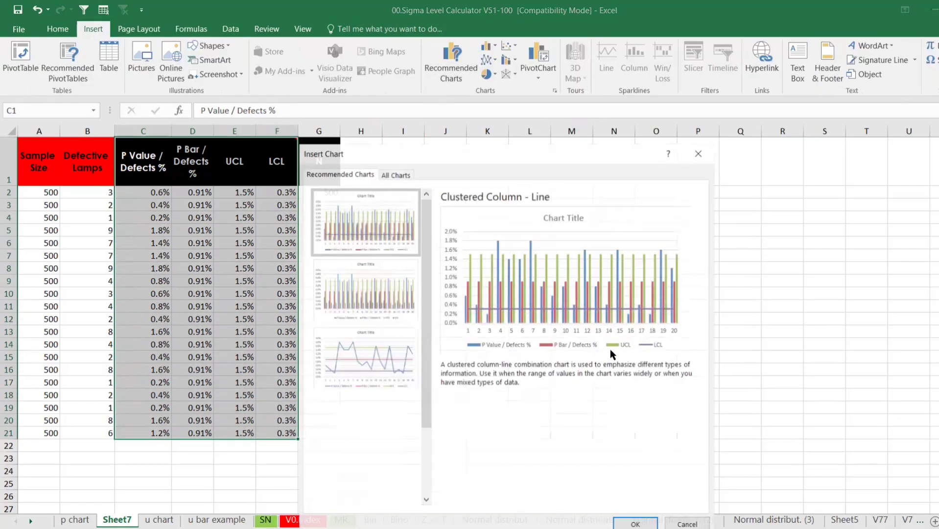
left_click(392, 358)
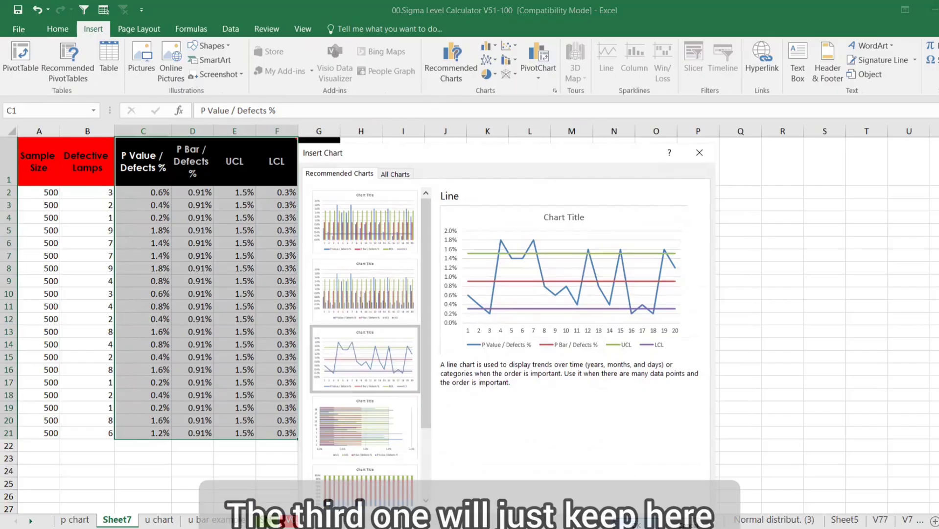
left_click(635, 525)
left_click_drag(675, 426, 810, 495)
left_click_drag(788, 412, 781, 398)
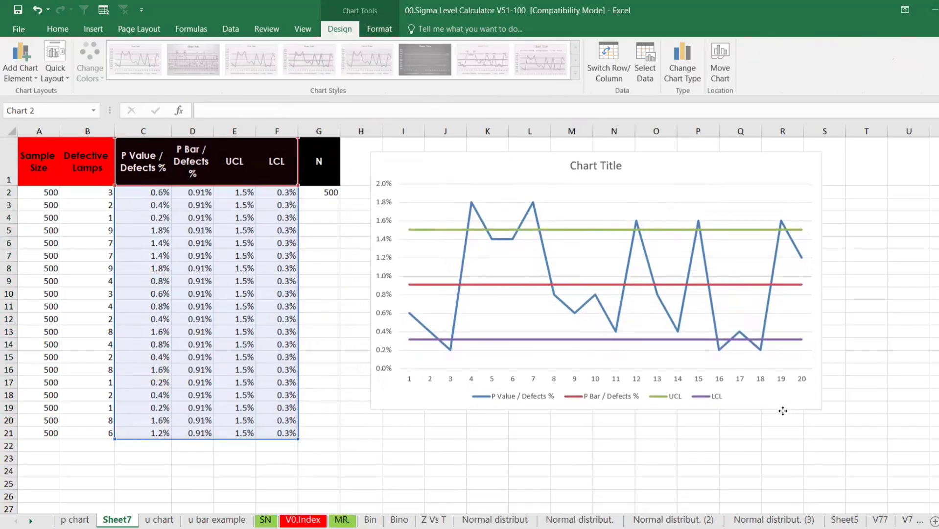
- Title the chart "P Chart for Lamb defectives" and remove its horizontal gridlines
left_click(605, 170)
double_click(605, 170)
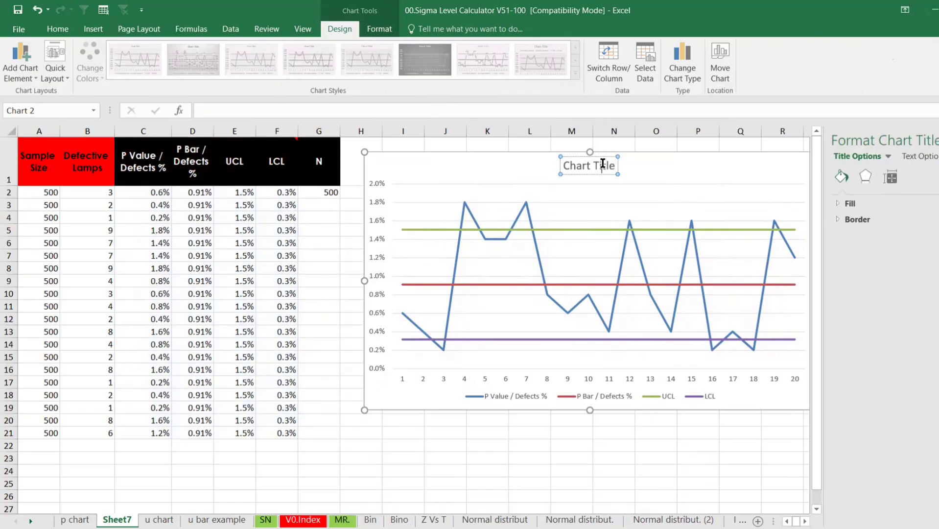
triple_click(603, 165)
type("P CH")
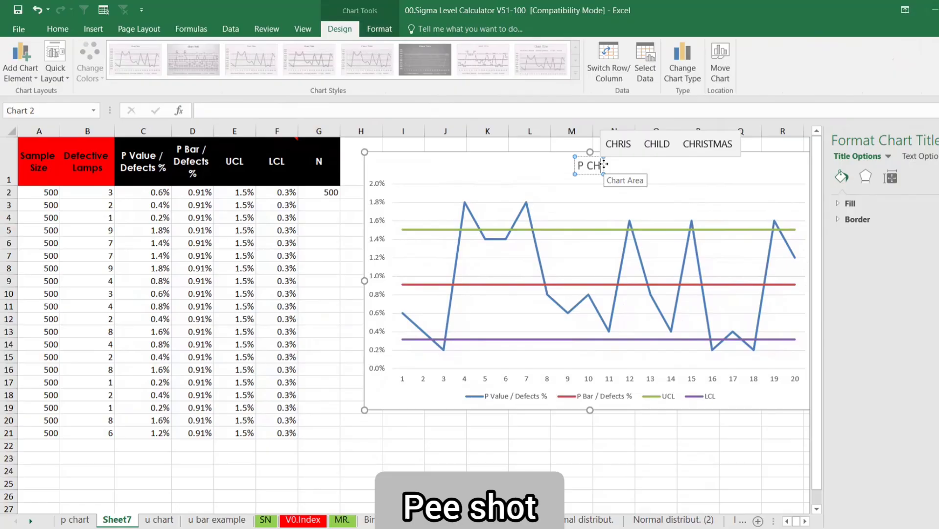
key("BackSpace")
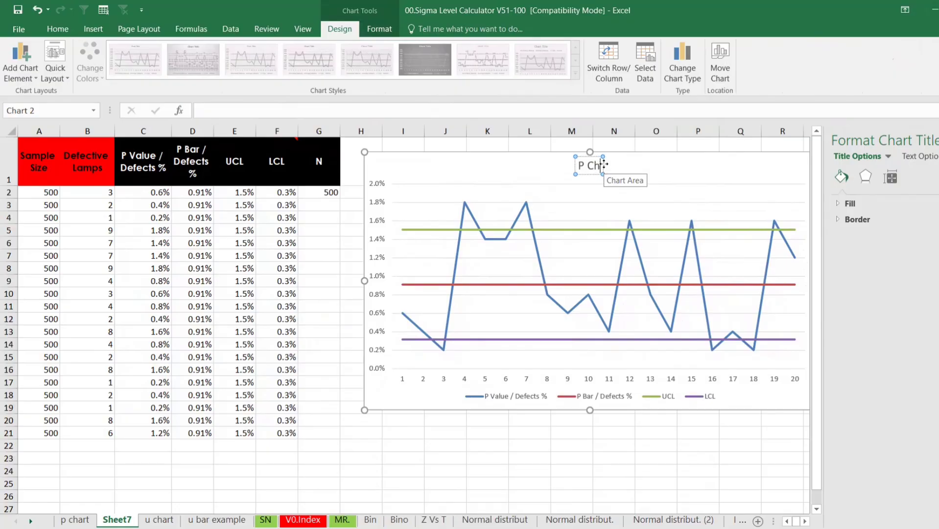
type("hart for")
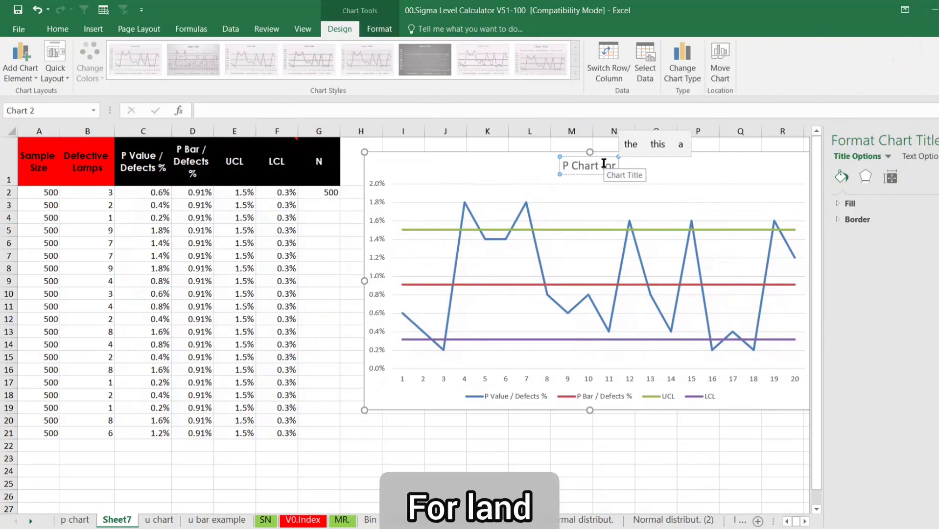
type(" Lamb d")
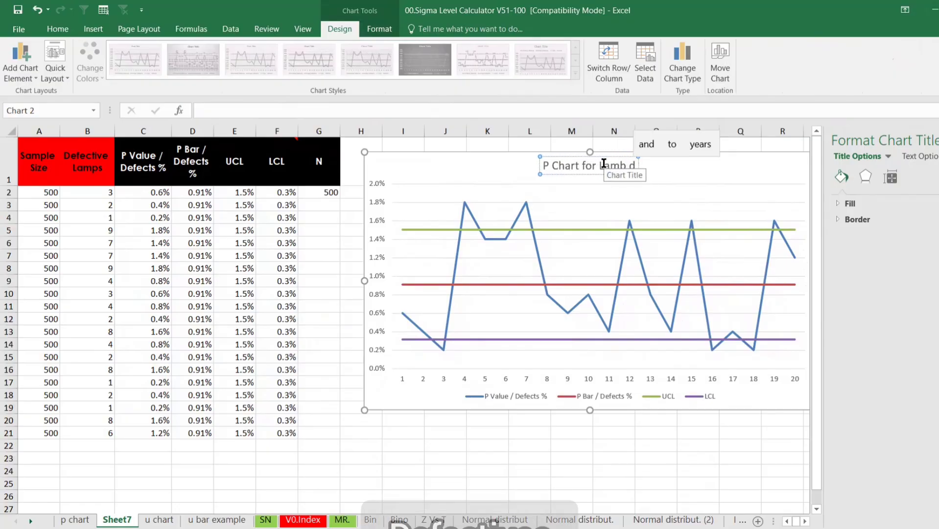
type("efectives")
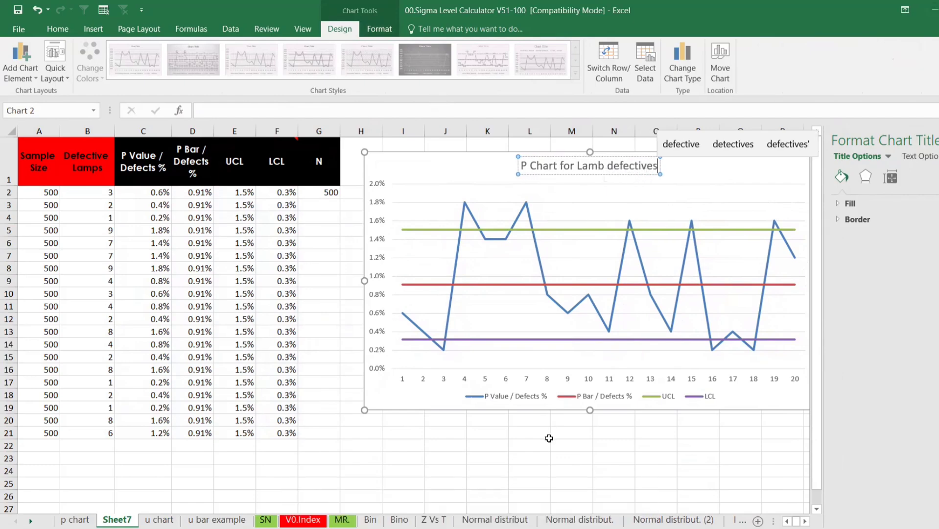
left_click(548, 437)
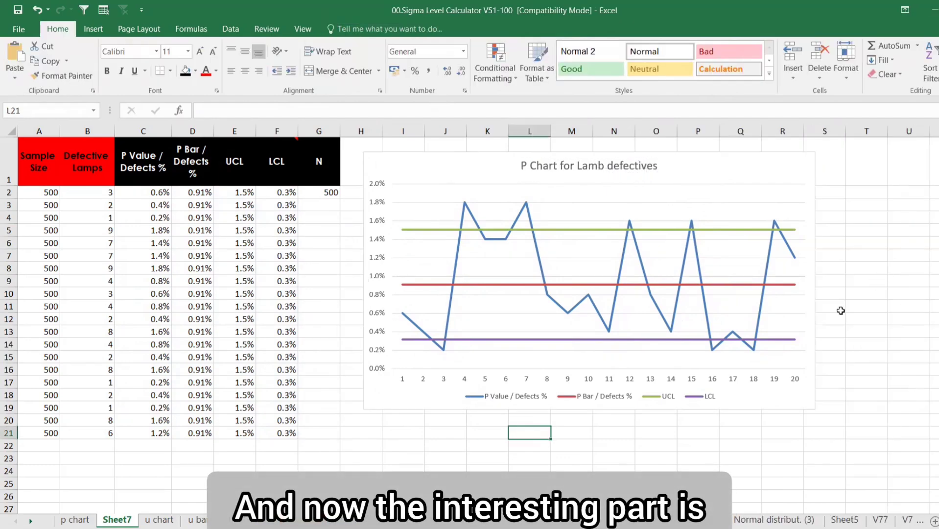
left_click(794, 312)
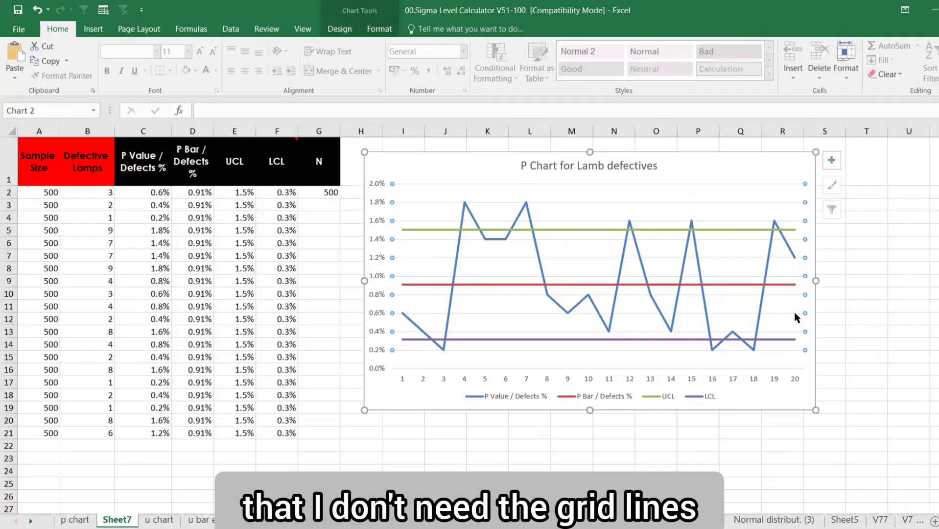
key("Delete")
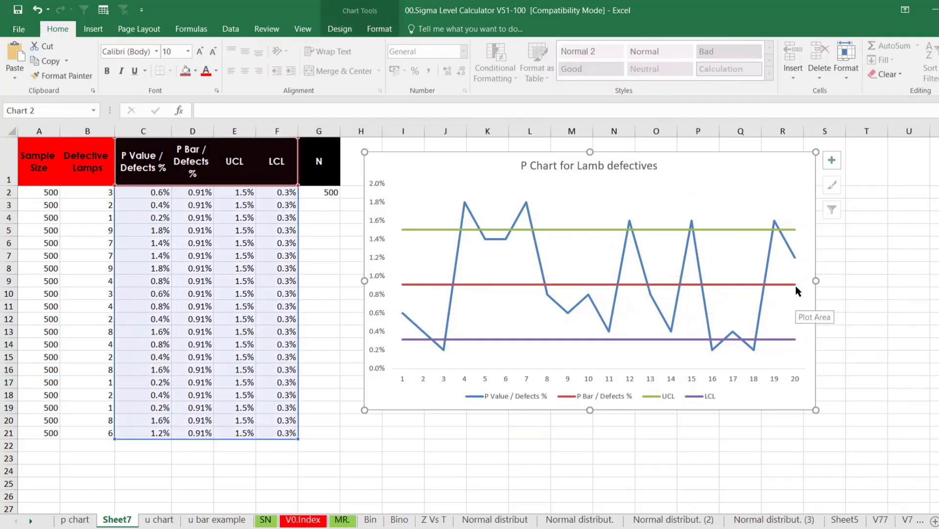
- Add a data label to the last point of the P Bar line and move the label just above the line's end
left_click(794, 284)
double_click(793, 284)
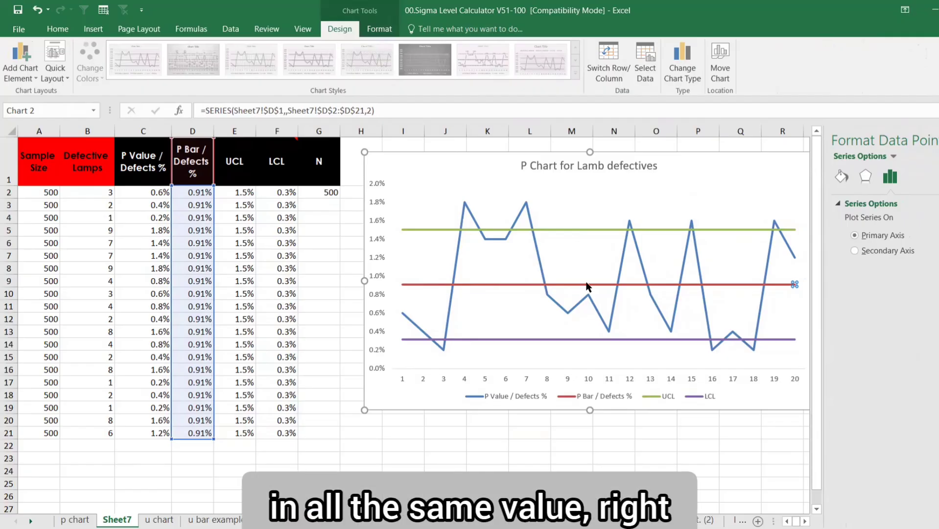
right_click(791, 284)
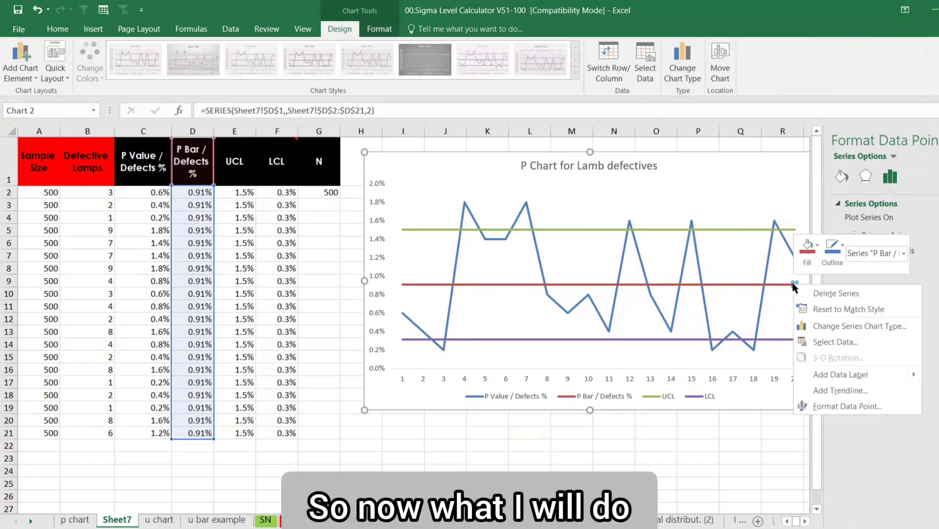
left_click(839, 374)
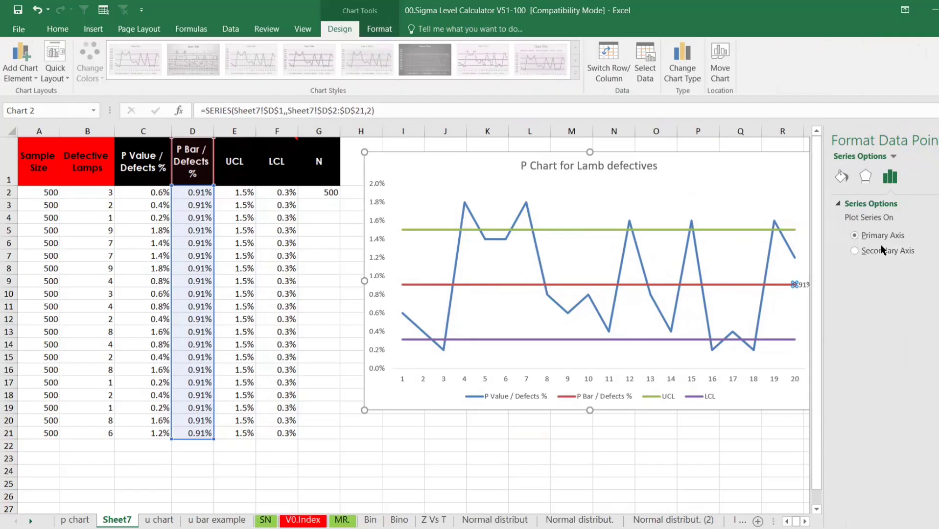
left_click(937, 141)
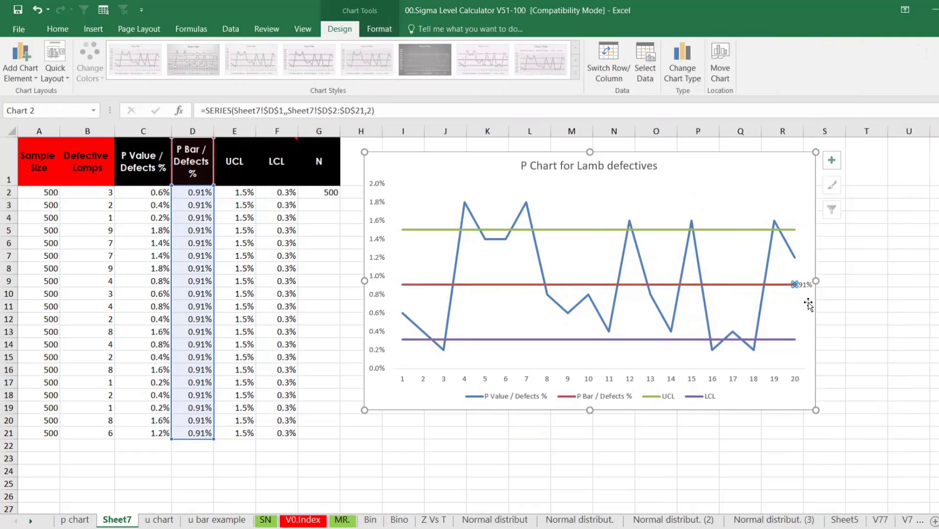
left_click(805, 285)
left_click_drag(805, 285, 803, 273)
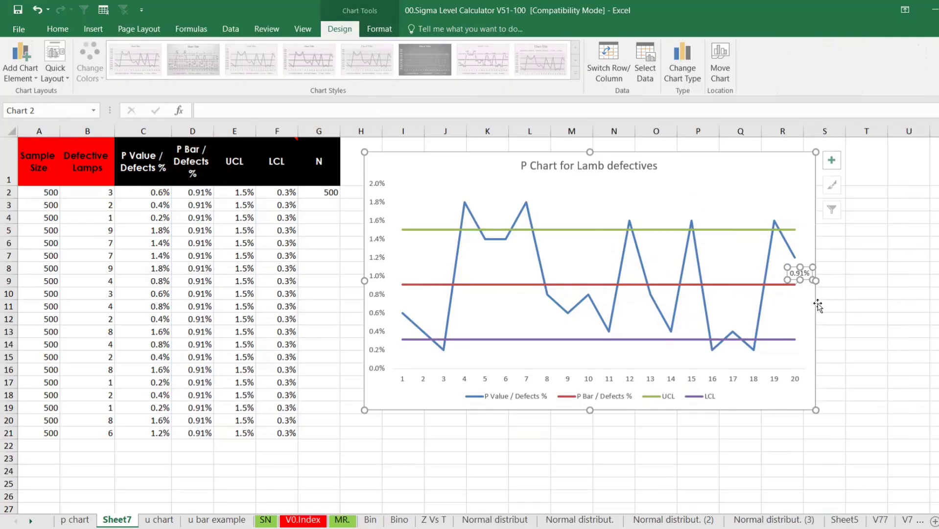
left_click(859, 318)
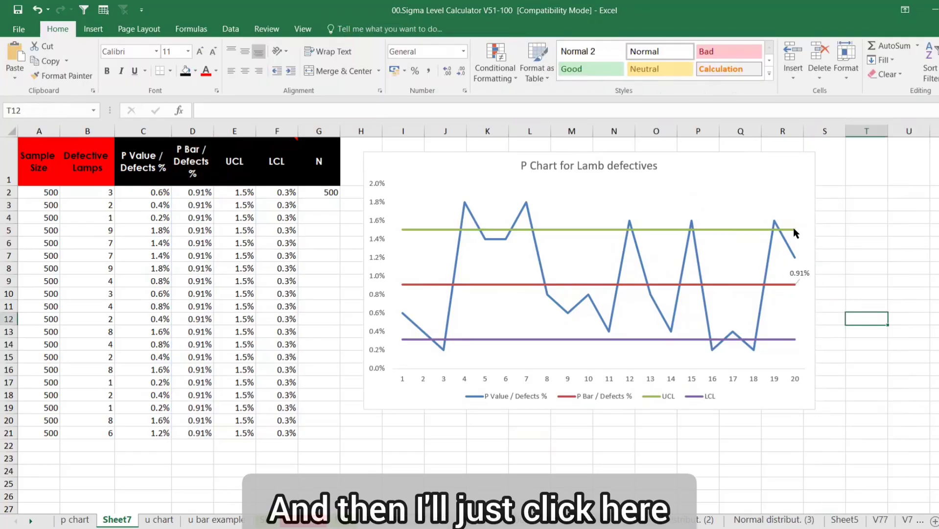
- Add a data label to the last point of the UCL line and move the label just above the line's end
left_click(794, 229)
right_click(795, 230)
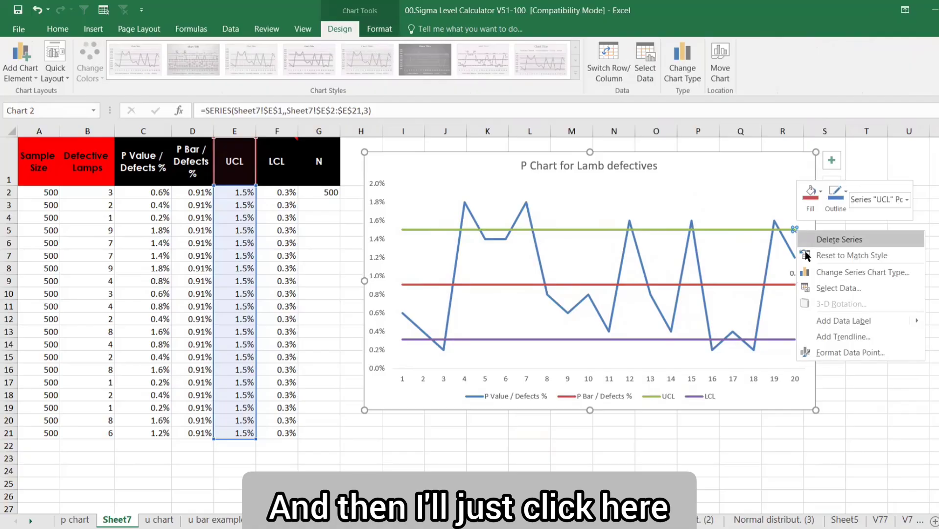
left_click(833, 321)
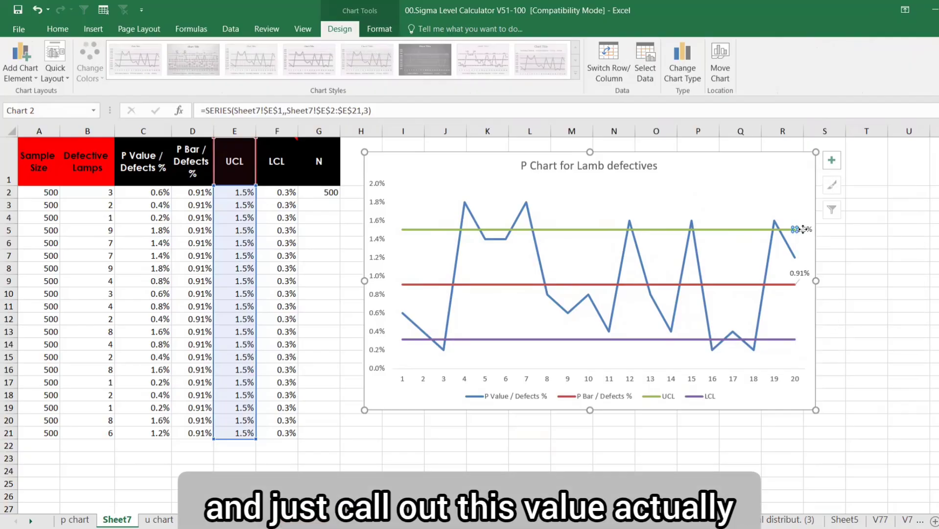
left_click_drag(802, 229, 801, 216)
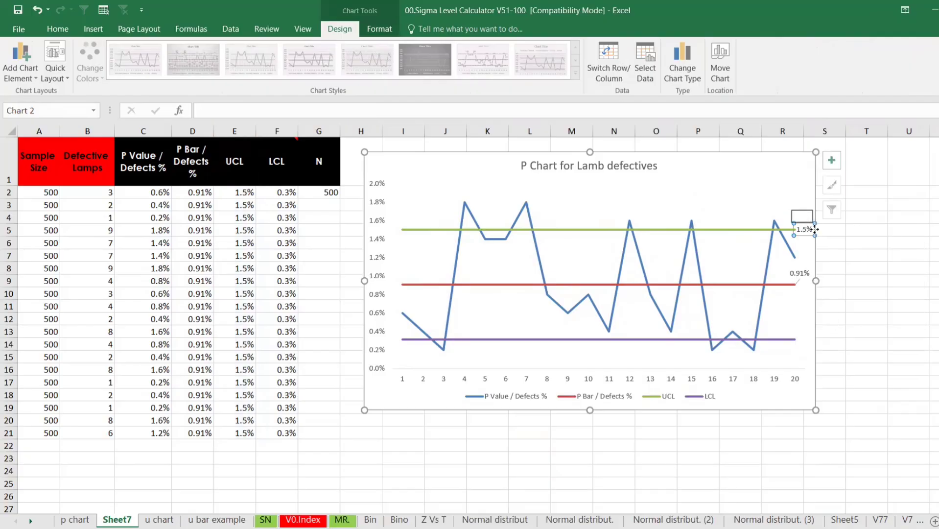
left_click(889, 266)
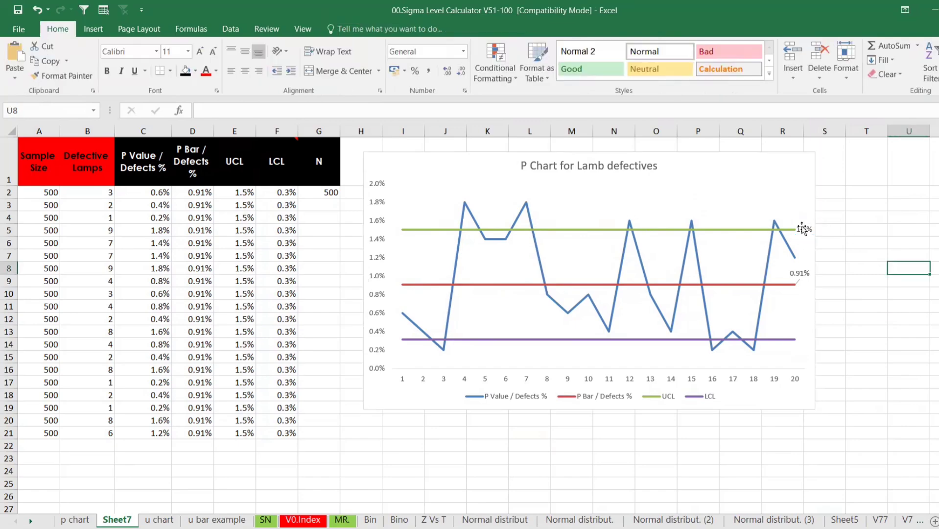
left_click_drag(801, 228, 796, 219)
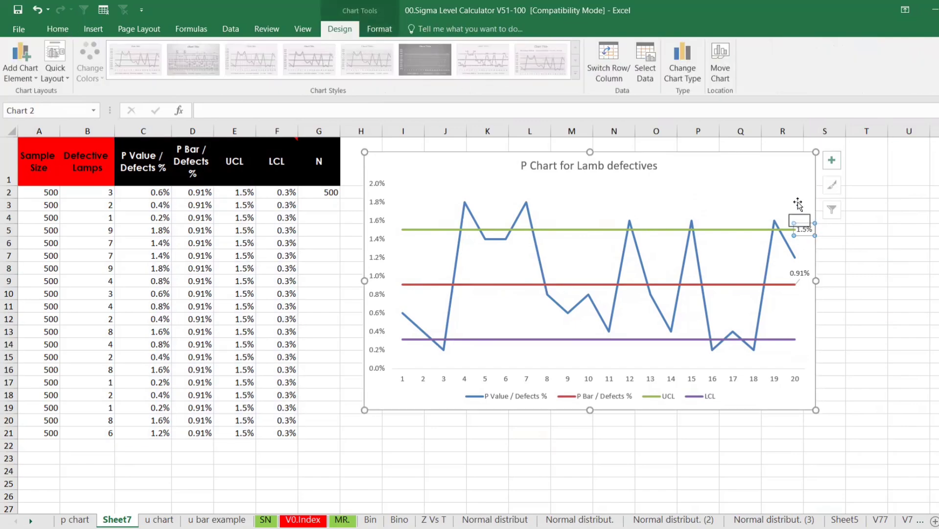
left_click(849, 245)
mouse_move(805, 229)
left_mouse_down()
mouse_move(801, 205)
mouse_move(805, 214)
left_mouse_up()
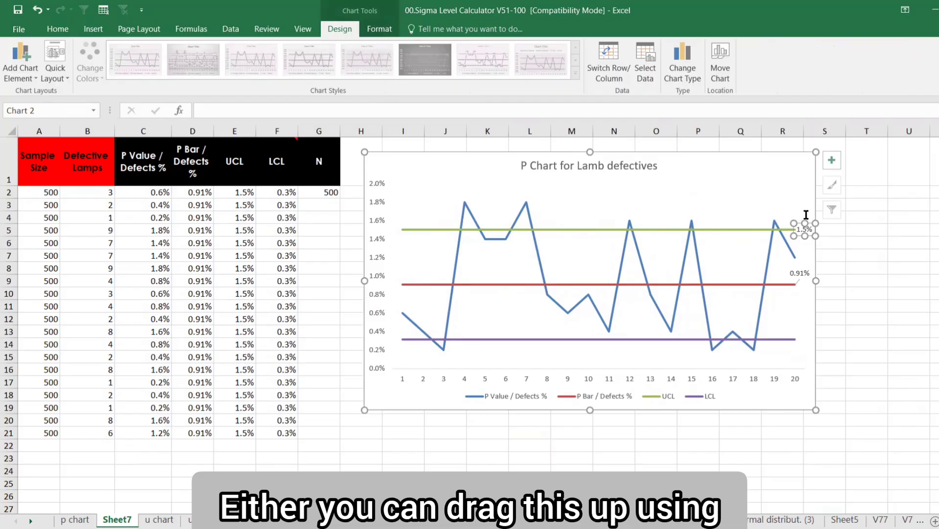
left_click(850, 245)
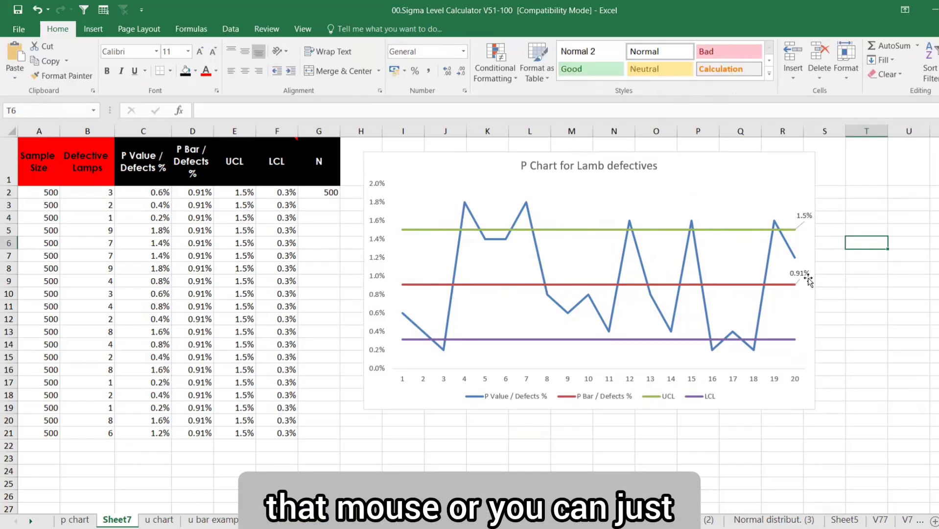
- Add a data label to the last point of the LCL line and set its label position to Above
left_click(793, 338)
right_click(793, 339)
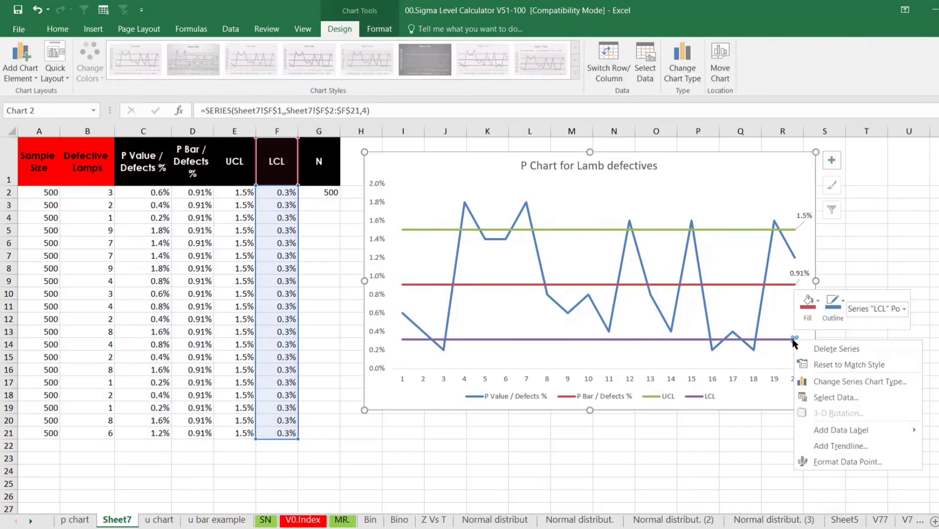
left_click(826, 428)
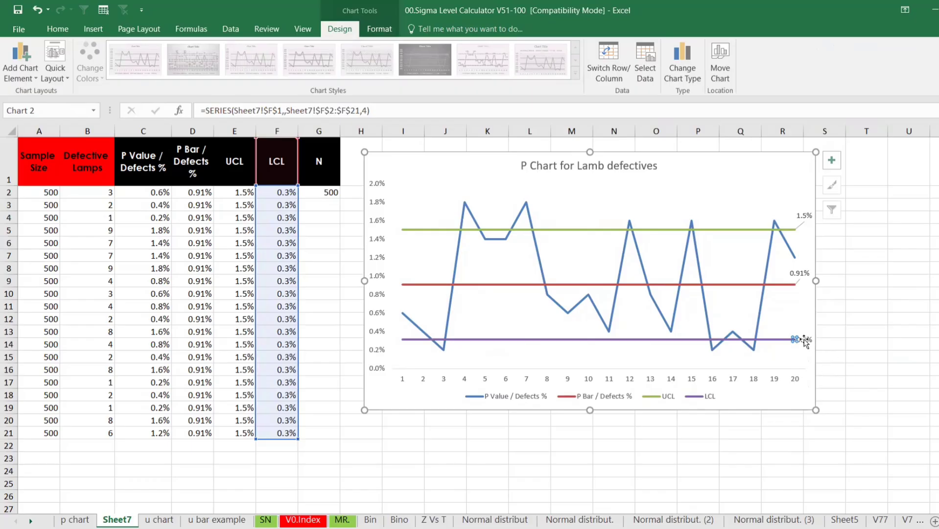
left_click(804, 341)
right_click(804, 340)
left_click(831, 470)
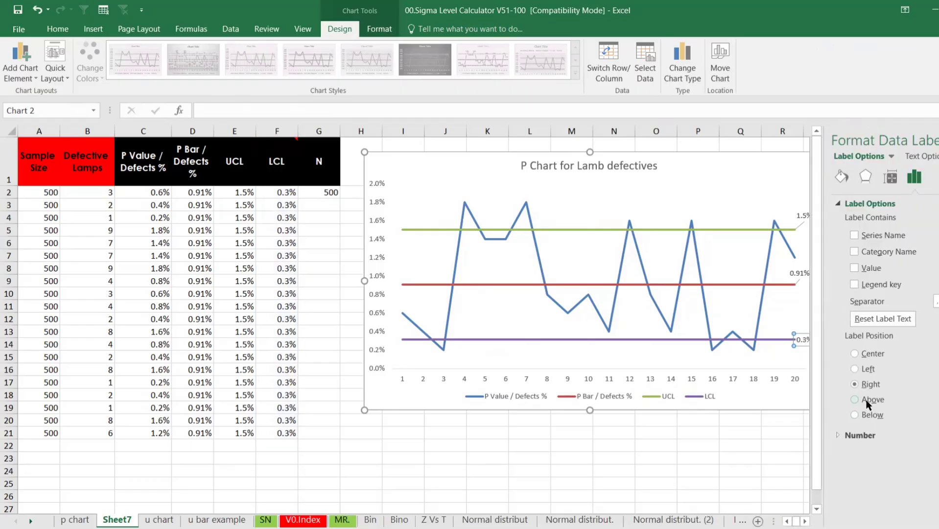
left_click(867, 401)
left_click(937, 140)
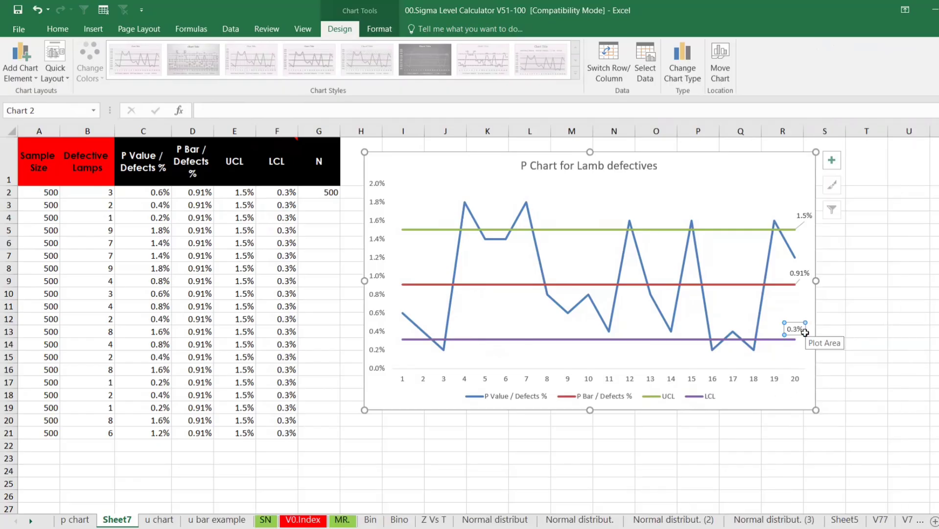
- Make the LCL line's data label bold and enlarge its font to size 12
left_click(804, 269)
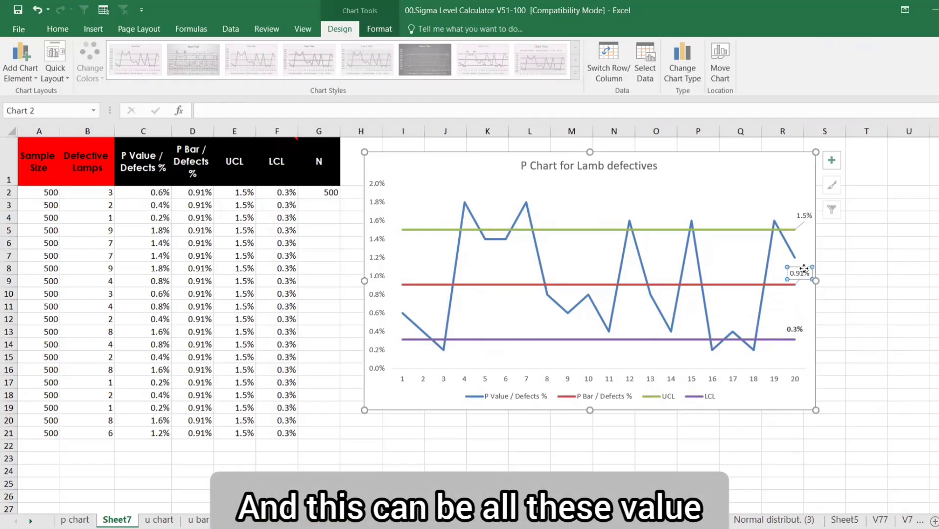
key("ctrl")
left_click(793, 330)
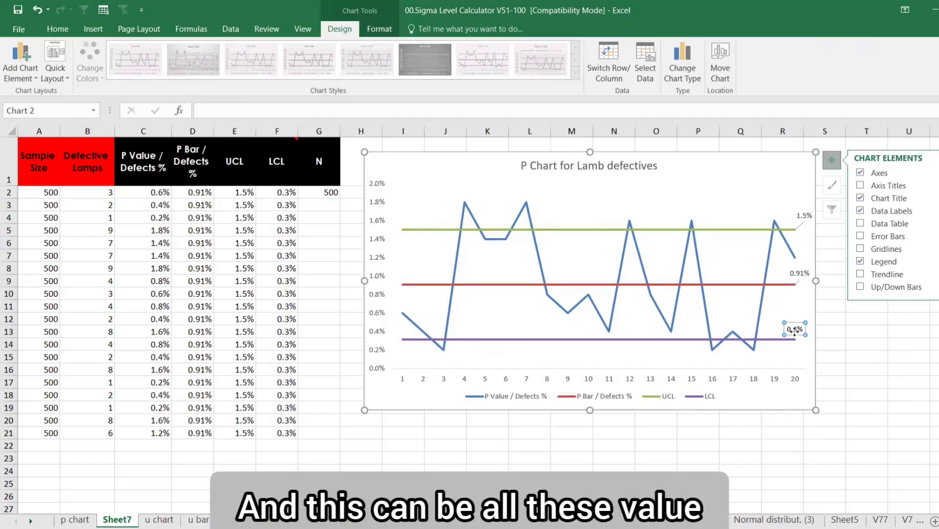
left_click(57, 29)
left_click(200, 52)
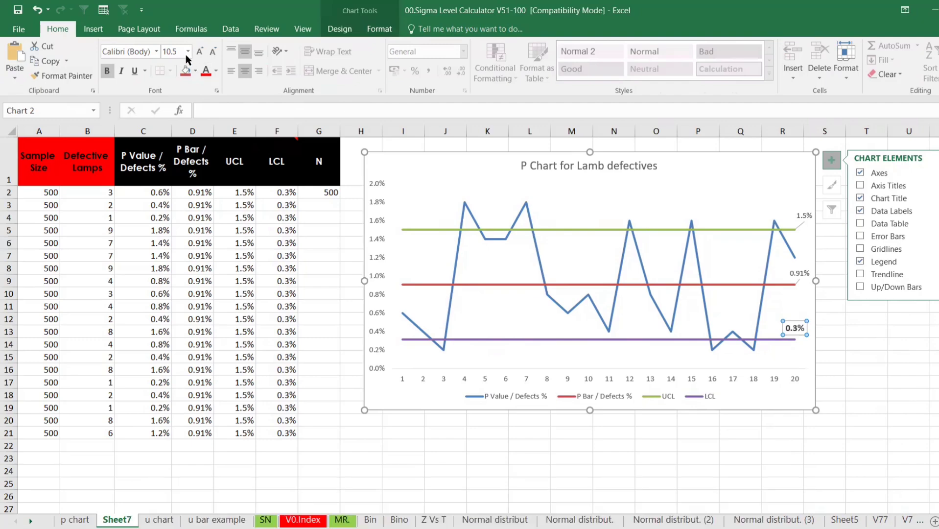
left_click(199, 52)
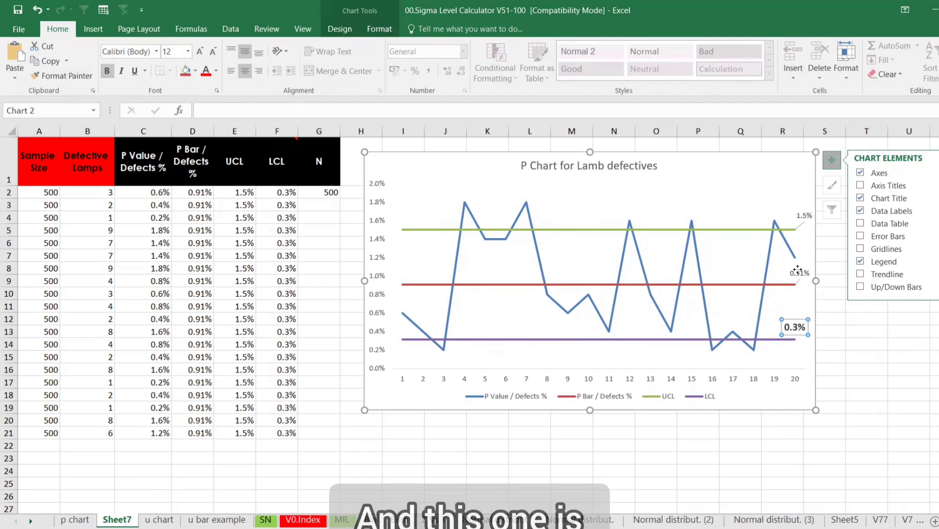
- Enlarge the P Bar line's data label to font size 12 and make it bold
left_click(799, 271)
left_click(203, 53)
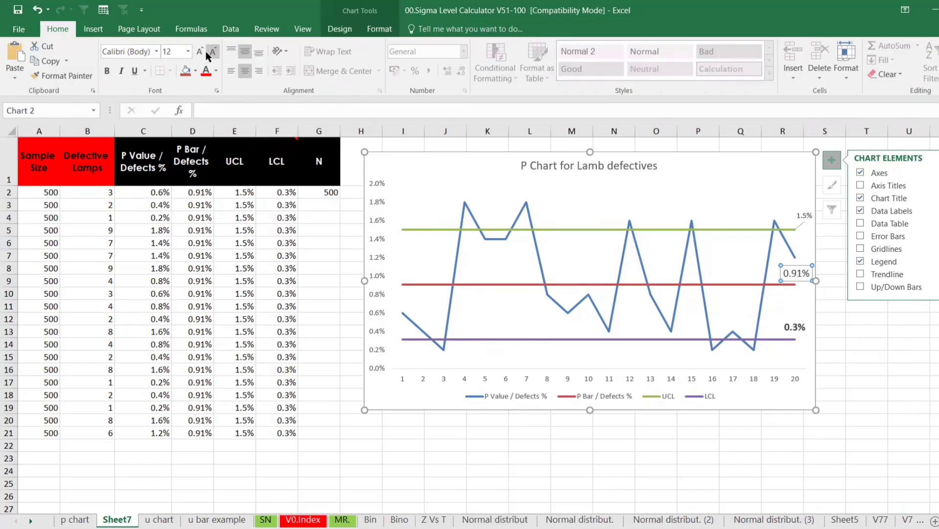
key("ctrl+b")
- Format the UCL line's data label in bold at font size 12, undoing the accidental picture paste over the chart
left_click(798, 219)
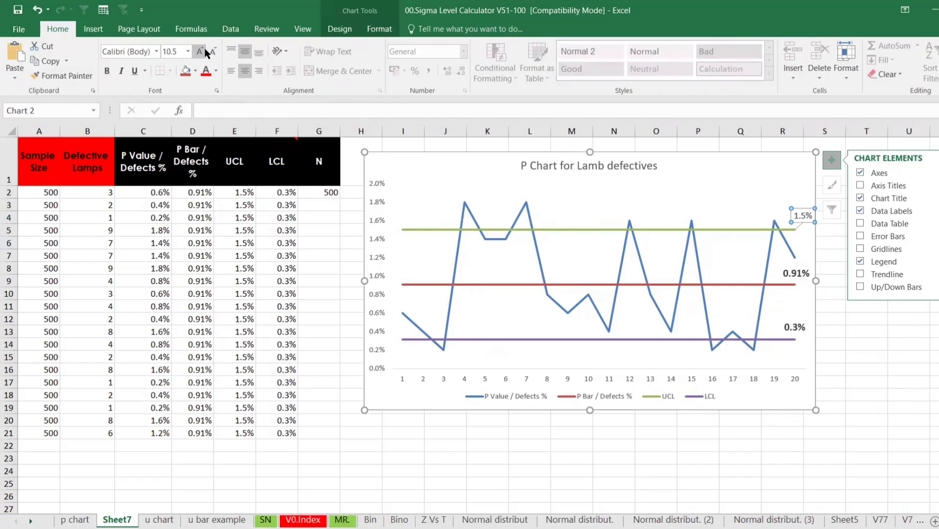
key("ctrl+v")
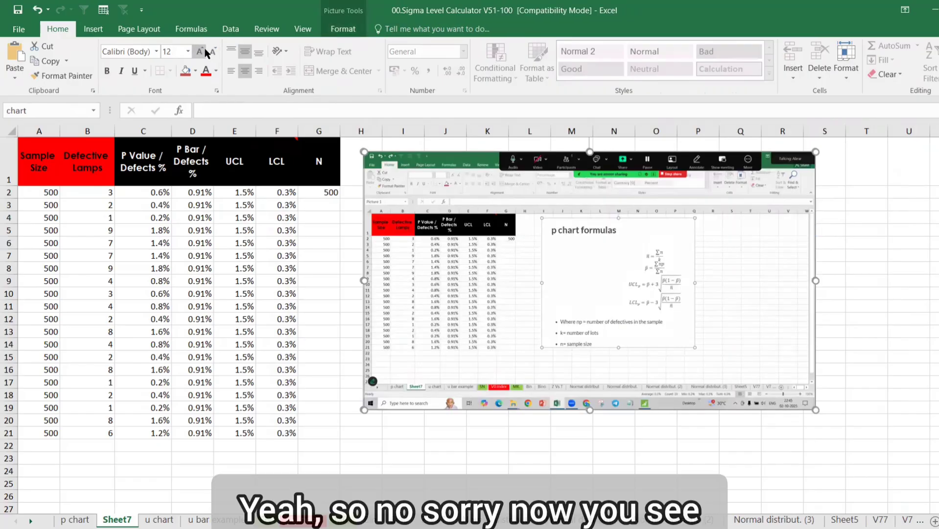
key("ctrl+z")
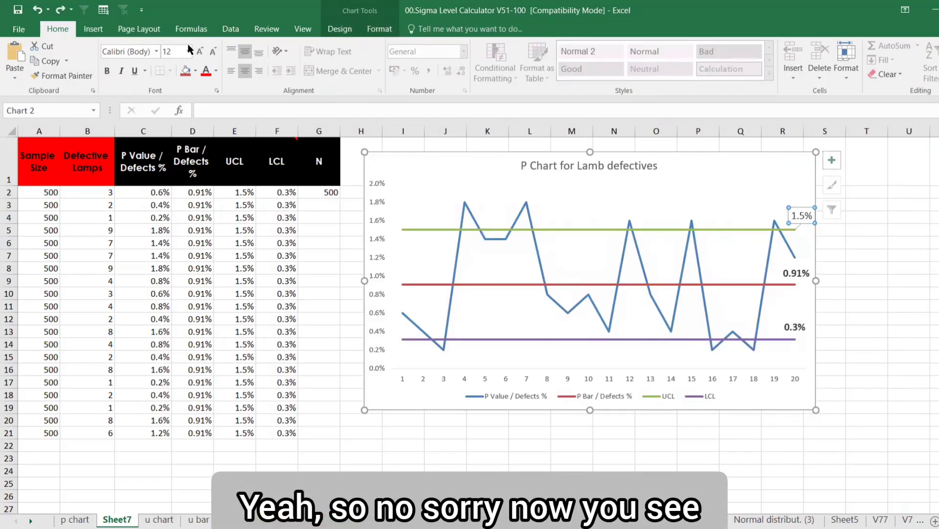
left_click(103, 68)
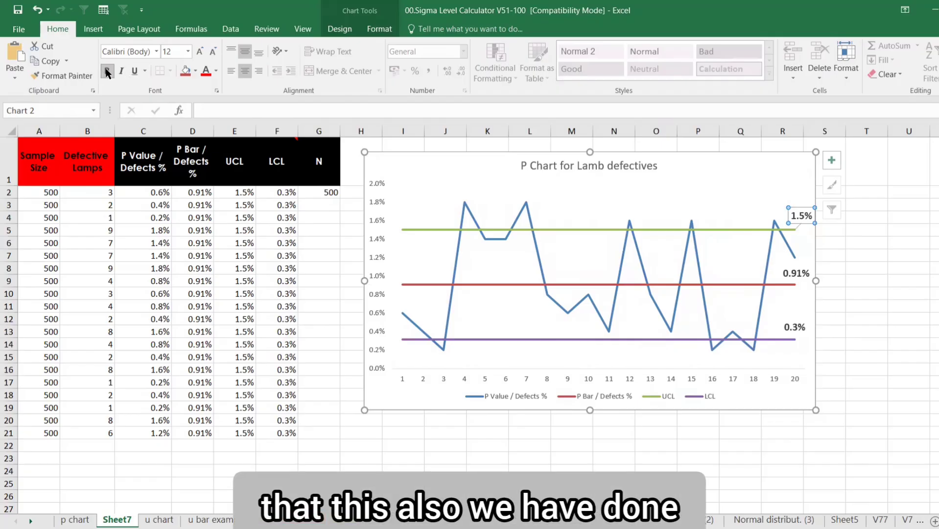
left_click(843, 290)
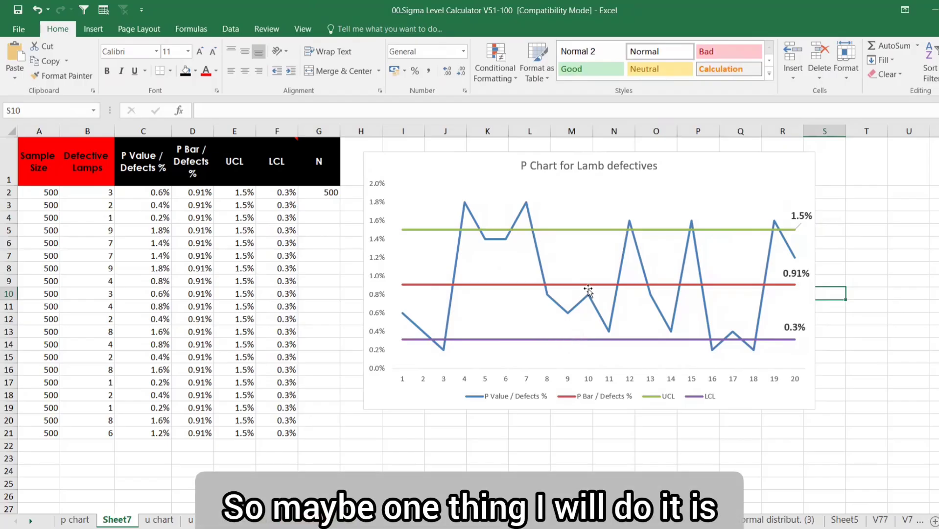
- Change the outline colour of the chart's UCL line to standard red
left_click(589, 284)
right_click(588, 284)
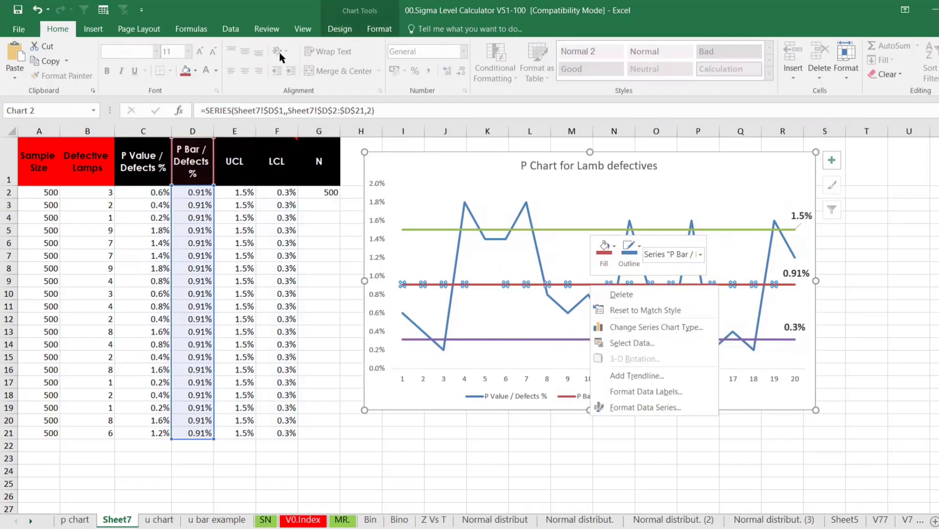
left_click(392, 28)
left_click(387, 30)
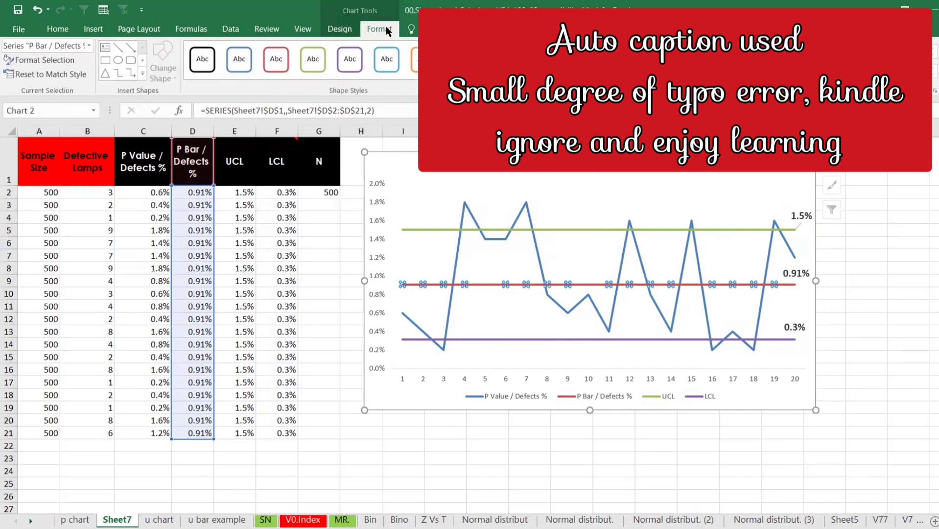
left_click(593, 229)
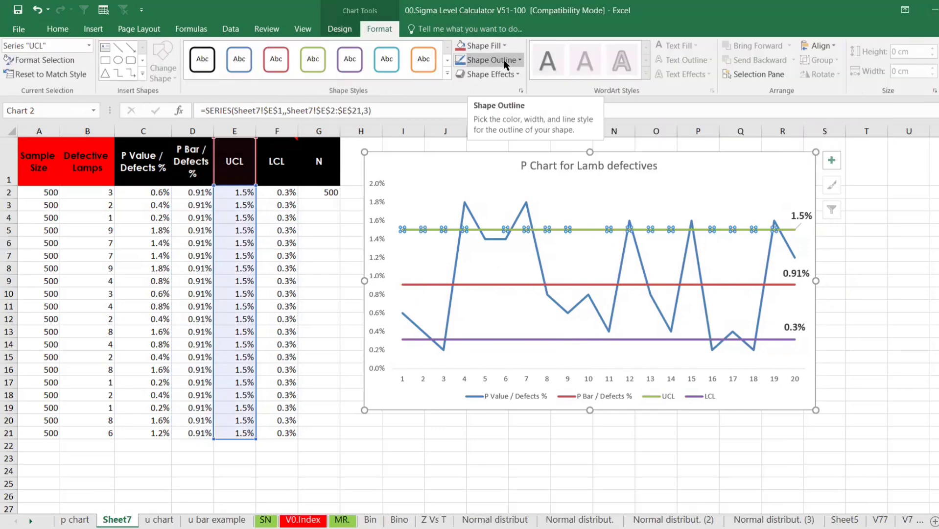
left_click(506, 59)
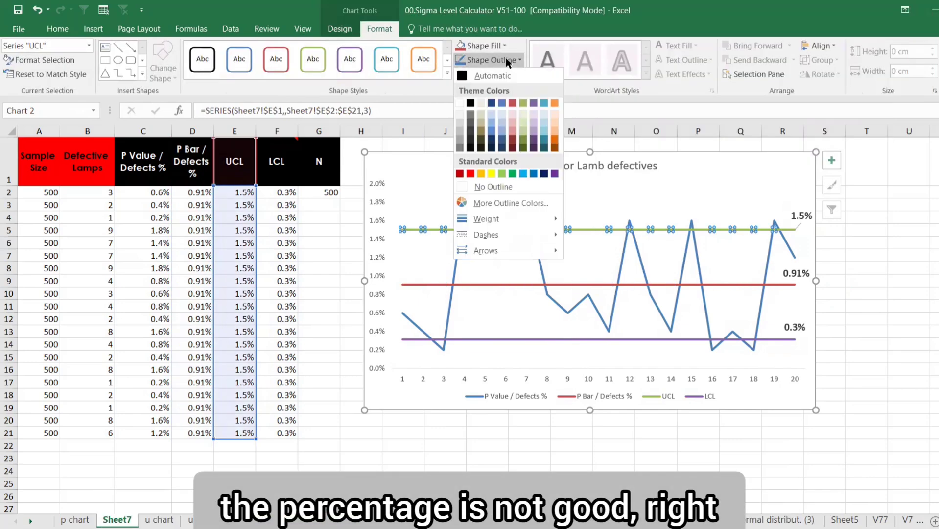
left_click(470, 173)
- Change the outline colour of the chart's P Bar line to standard light blue
left_click(528, 284)
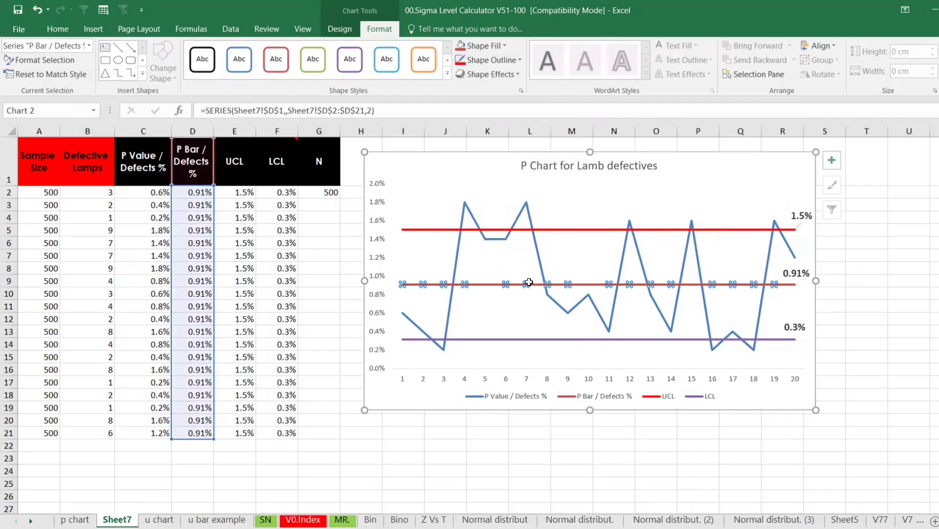
left_click(505, 60)
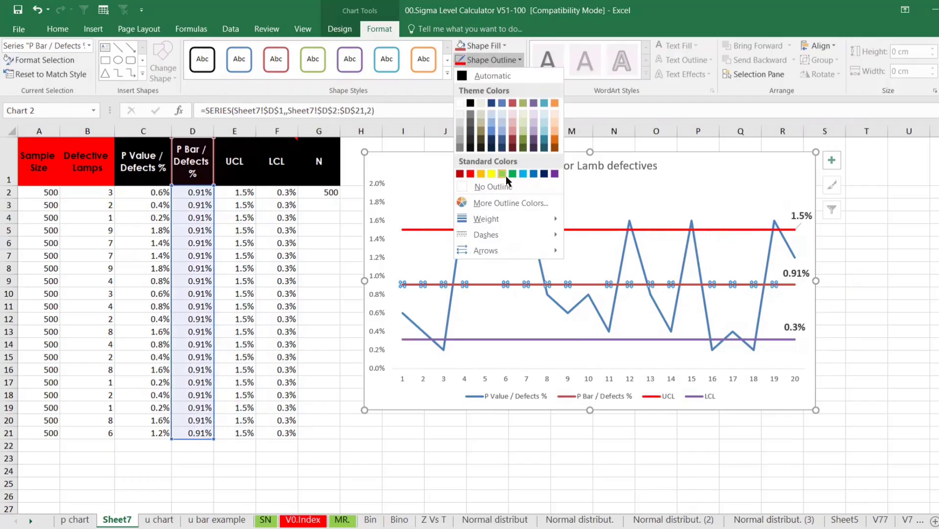
left_click(519, 174)
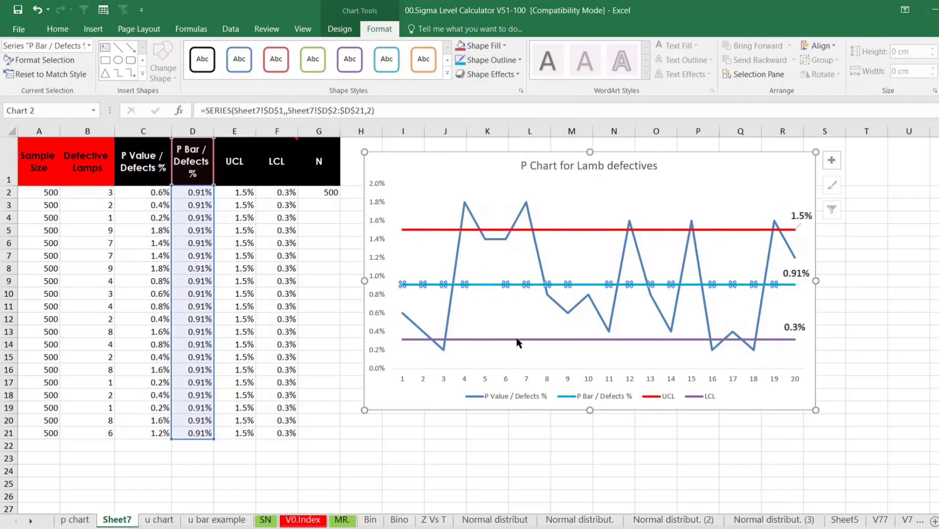
left_click(518, 338)
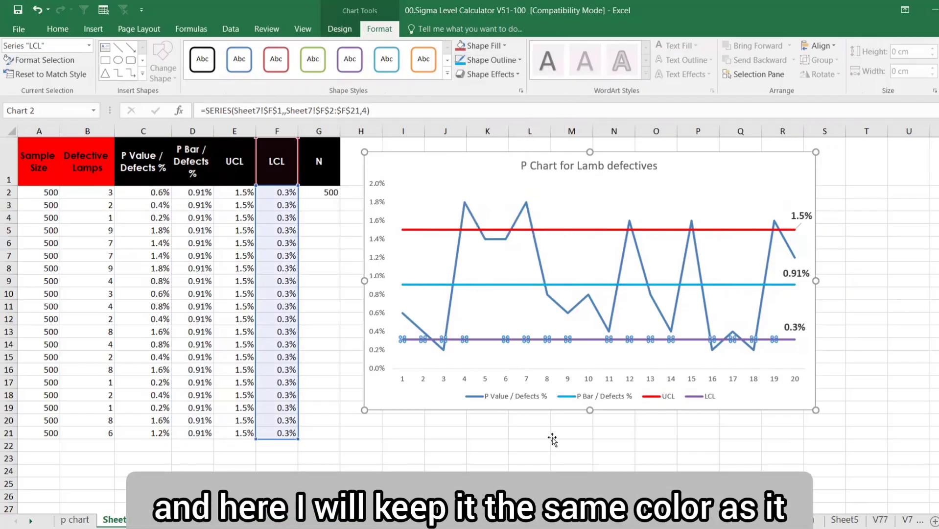
left_click(568, 433)
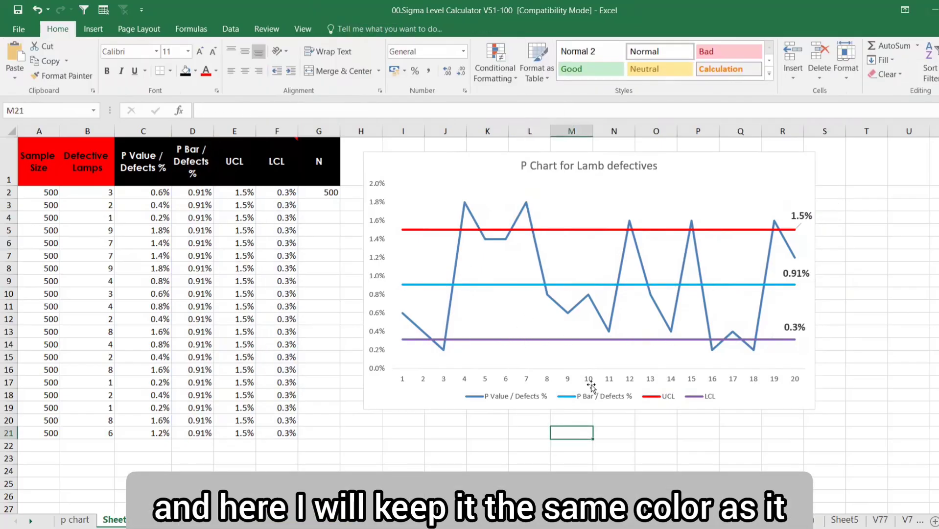
- Add data labels to all points of the P Value line and delete the chart's vertical axis
left_click(402, 313)
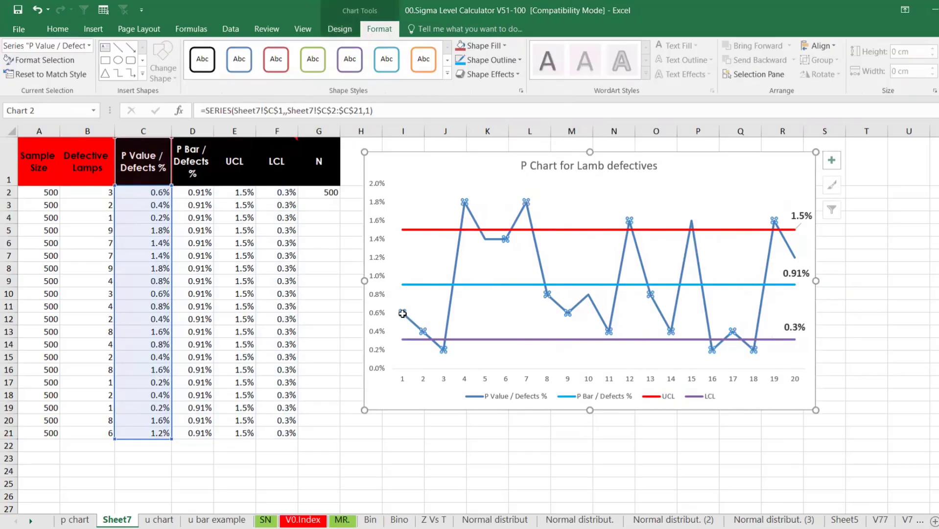
right_click(402, 313)
left_click(457, 402)
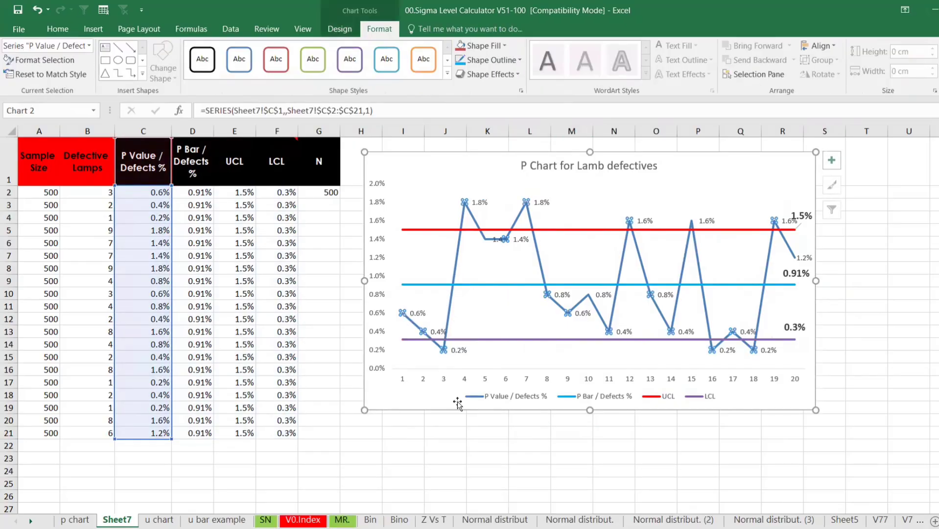
left_click(499, 454)
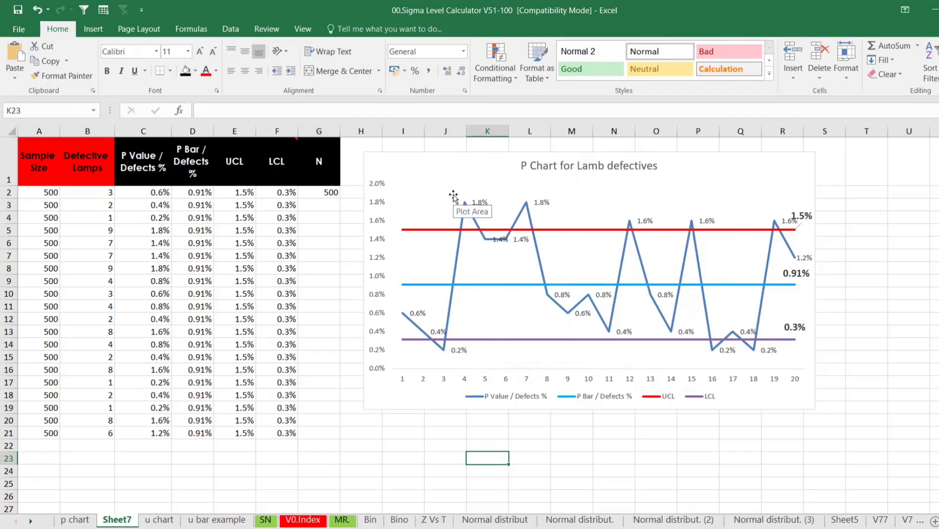
left_click(378, 369)
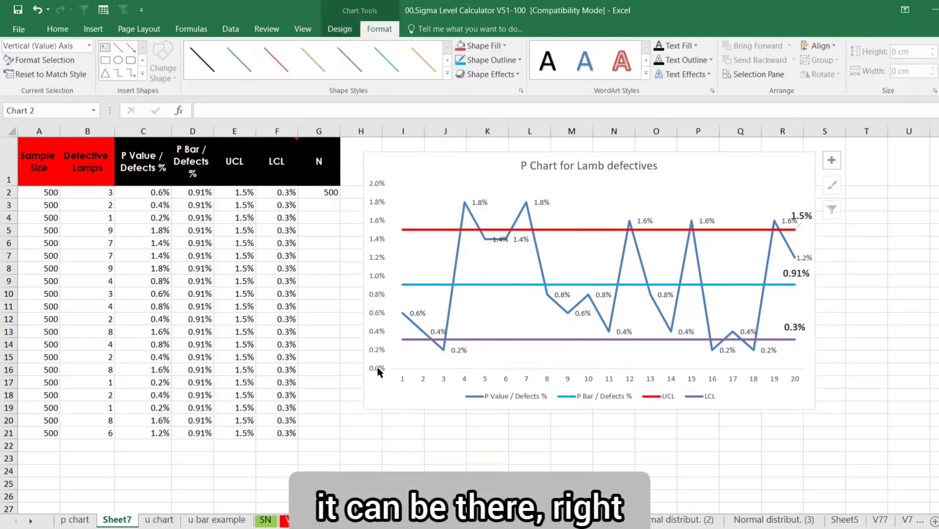
key("Delete")
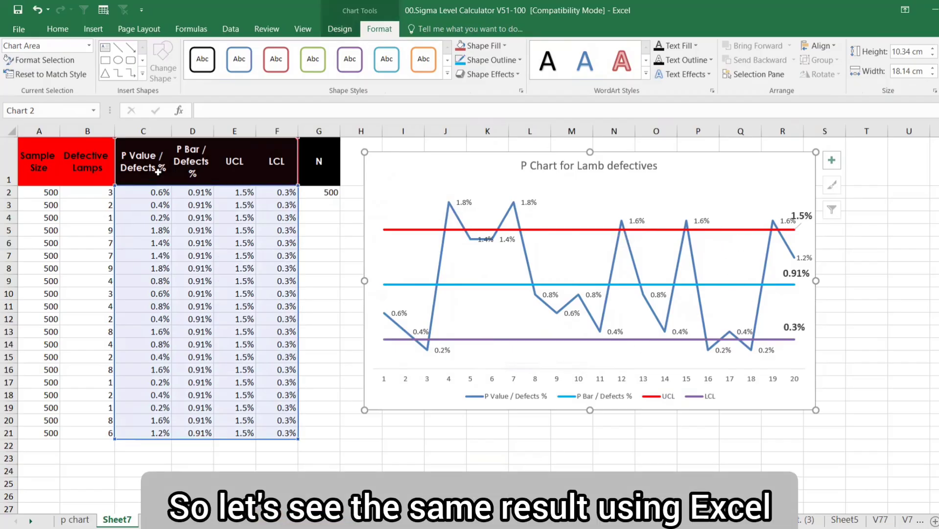
- Copy the chart data range C1:F21, from P Value to LCL, and switch to the worksheets in Minitab
left_click_drag(144, 163, 282, 432)
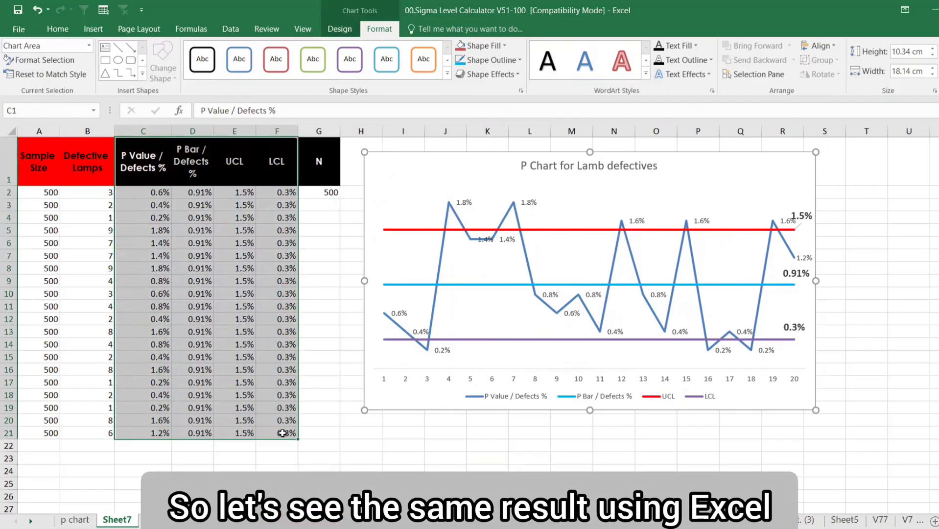
key("ctrl+c")
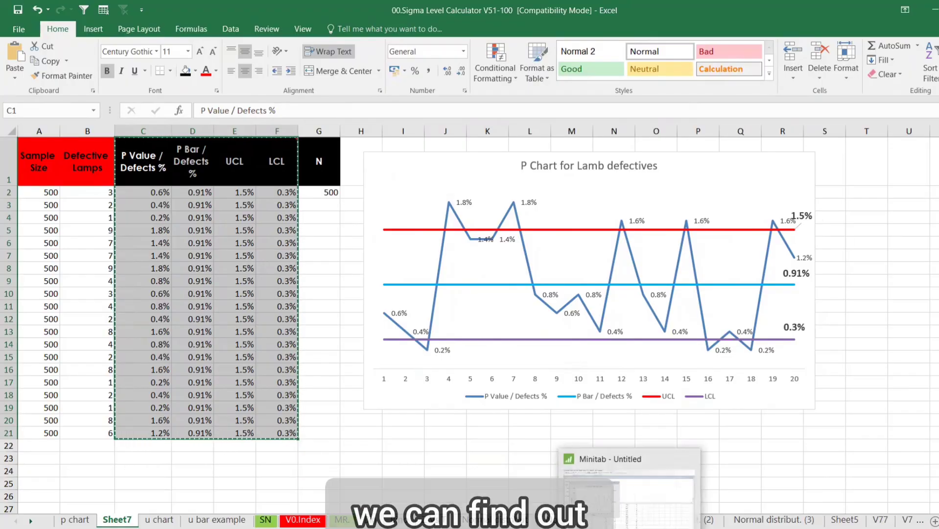
left_click(630, 527)
left_click(241, 39)
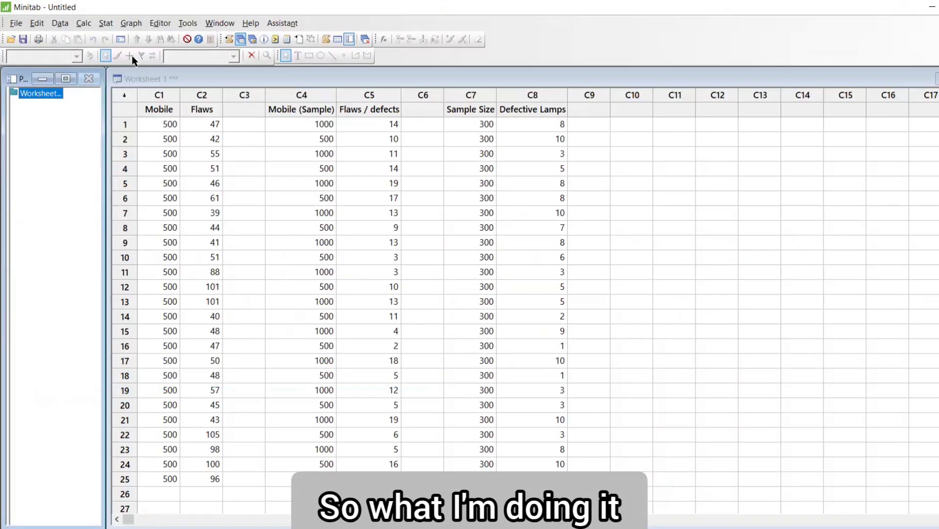
- Create a new empty Minitab worksheet and maximize its window
left_click(16, 23)
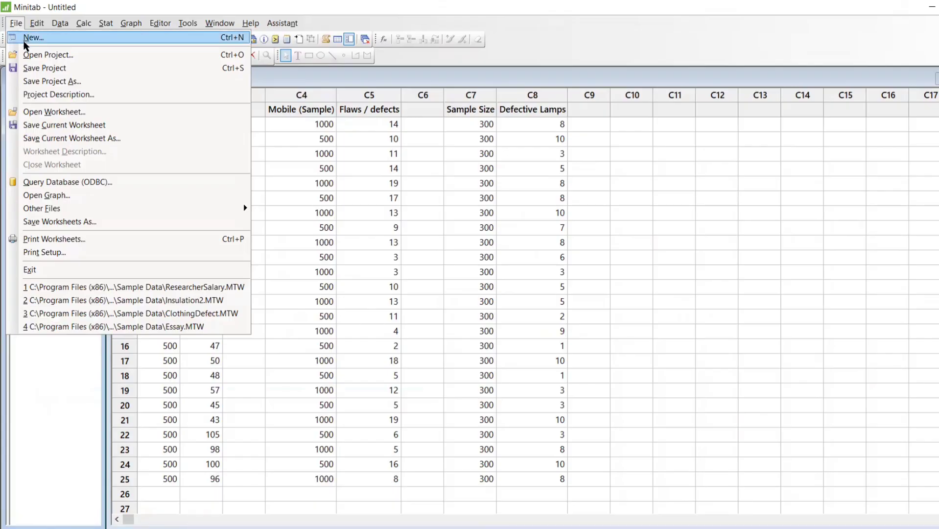
left_click(33, 37)
left_click(509, 331)
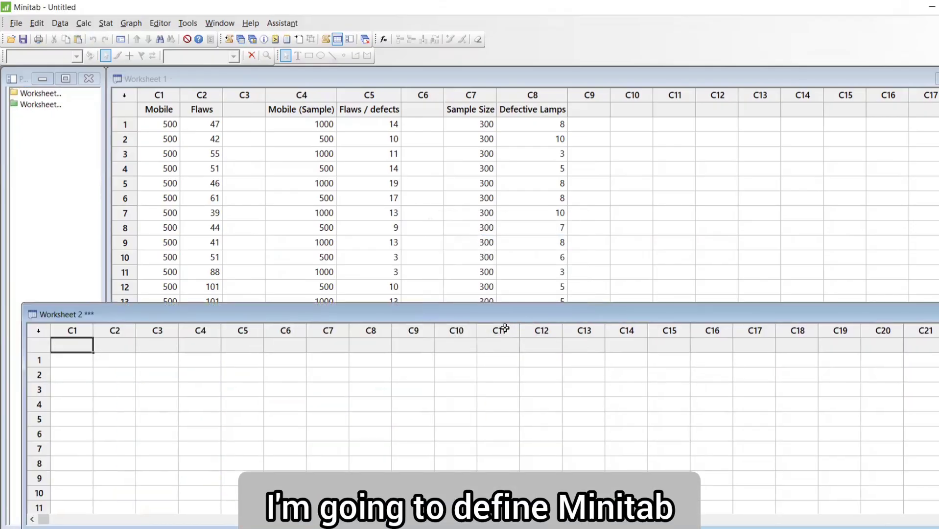
double_click(502, 312)
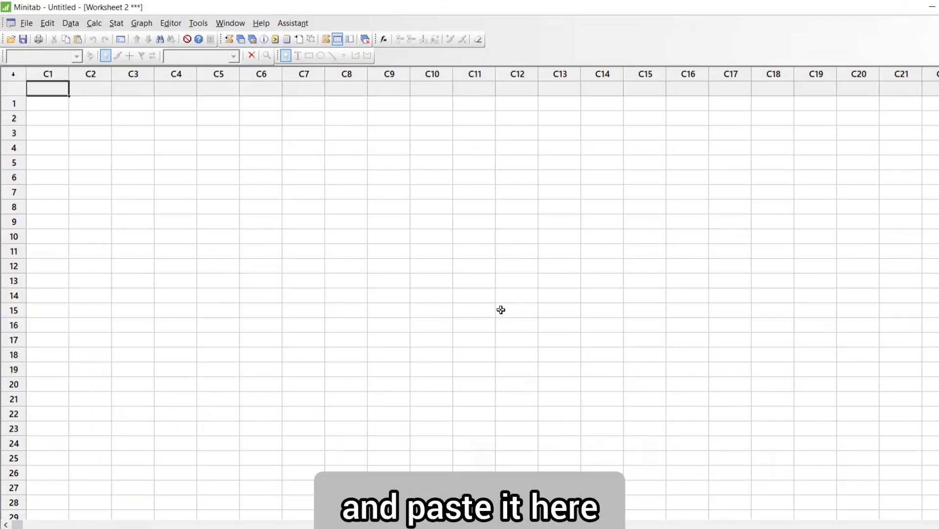
- Paste the copied P Value, P Bar, UCL and LCL columns into the new worksheet and undo the paste
key("ctrl+v")
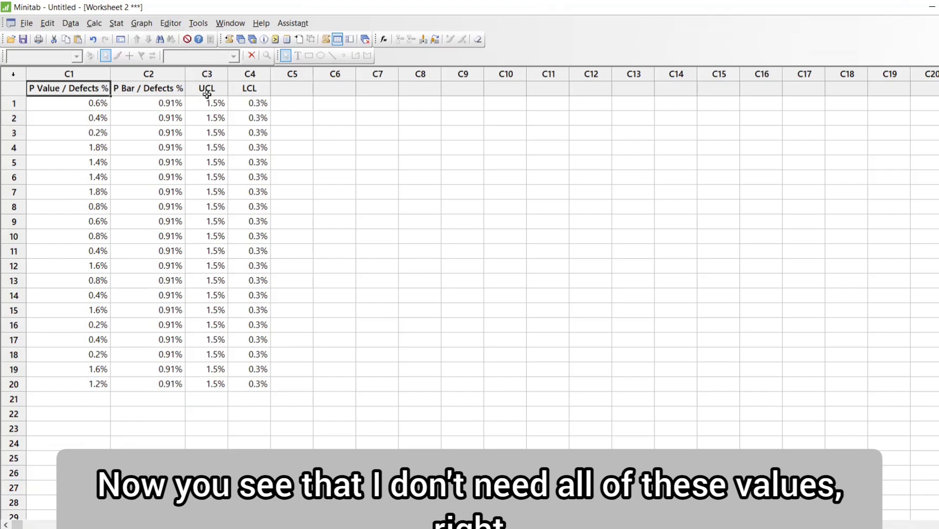
key("ctrl+z")
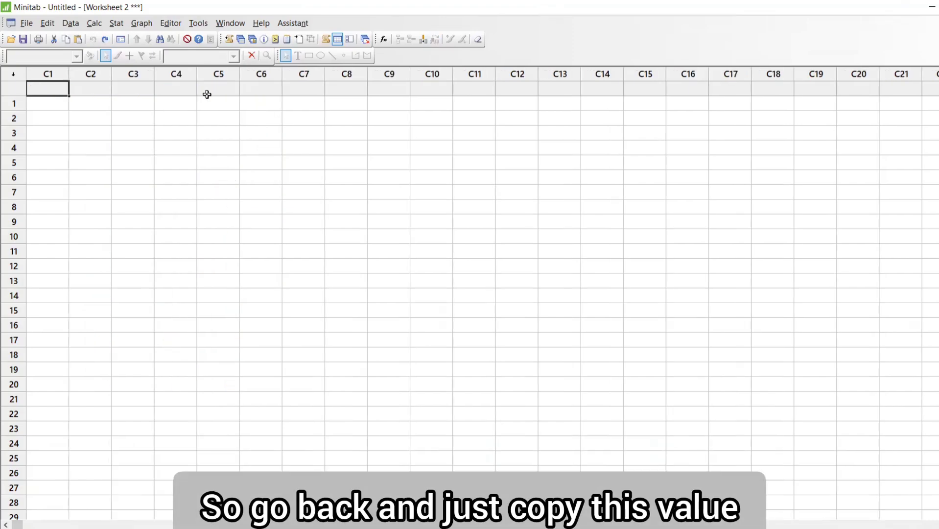
- Copy the Sample Size and Defective Lamps columns (A1:B21) from Excel and paste them into the new Minitab worksheet from column C1
key("alt+Tab")
left_click_drag(39, 164, 113, 438)
key("ctrl+c")
key("alt+Tab")
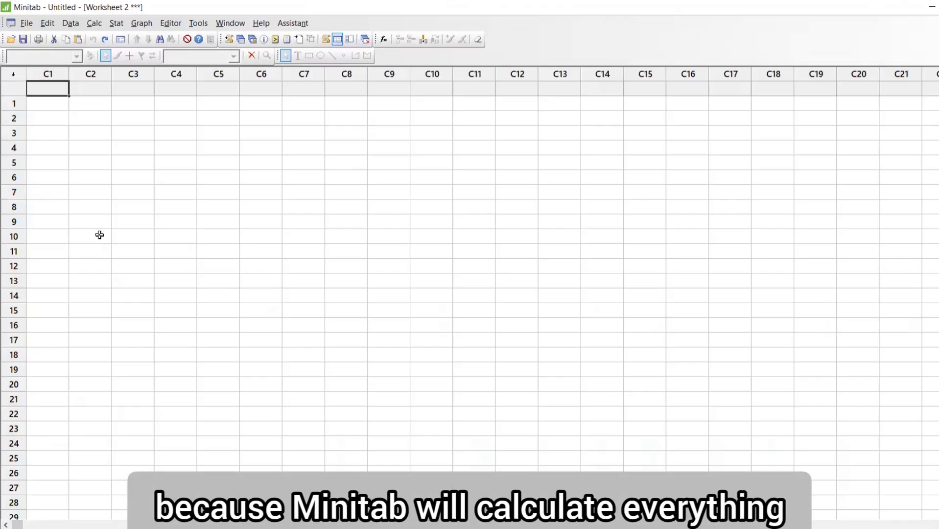
key("ctrl+v")
left_click(100, 230)
- Create an attributes P chart with Defective Lamps as the variable and Sample Size as the subgroup sizes
left_click(115, 23)
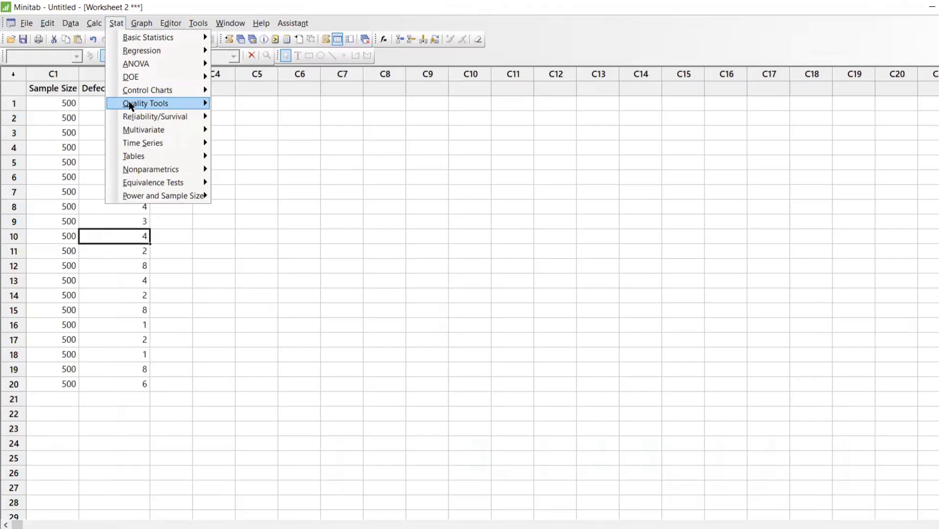
mouse_move(135, 94)
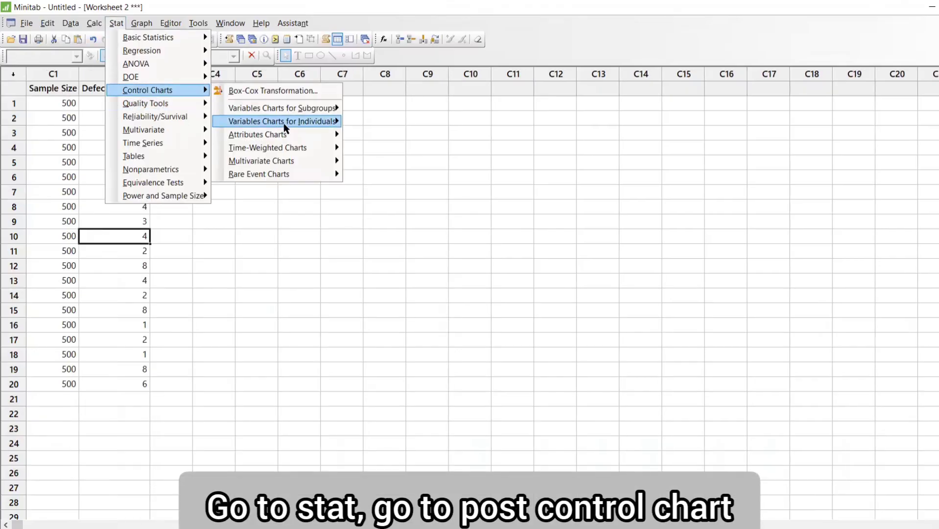
mouse_move(287, 134)
left_click(382, 148)
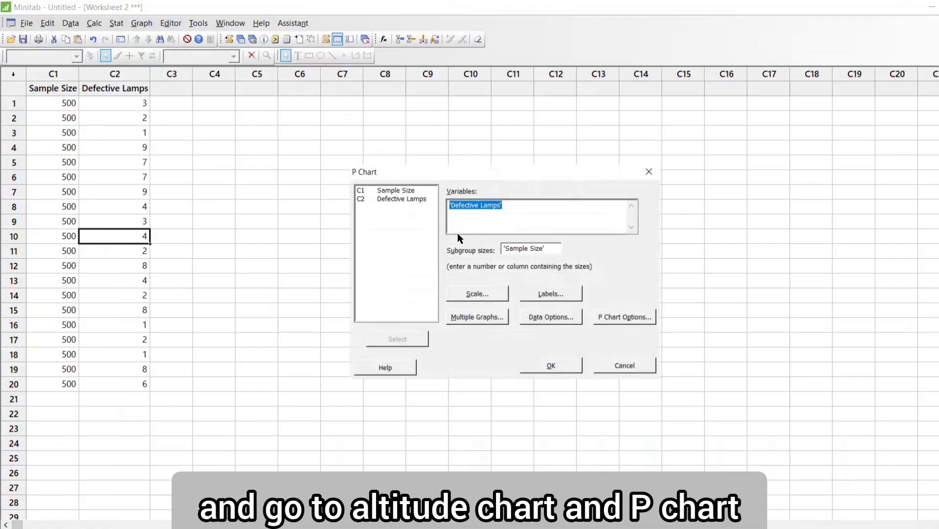
double_click(394, 198)
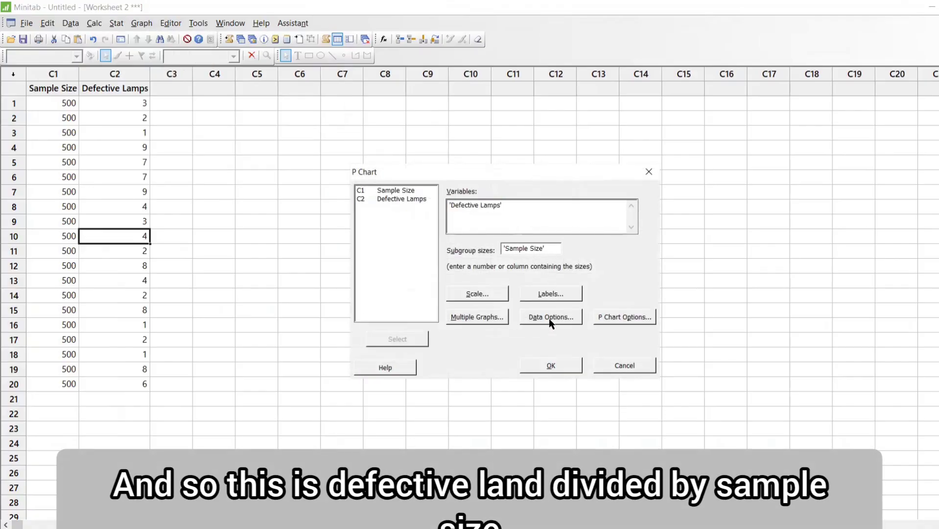
left_click(546, 366)
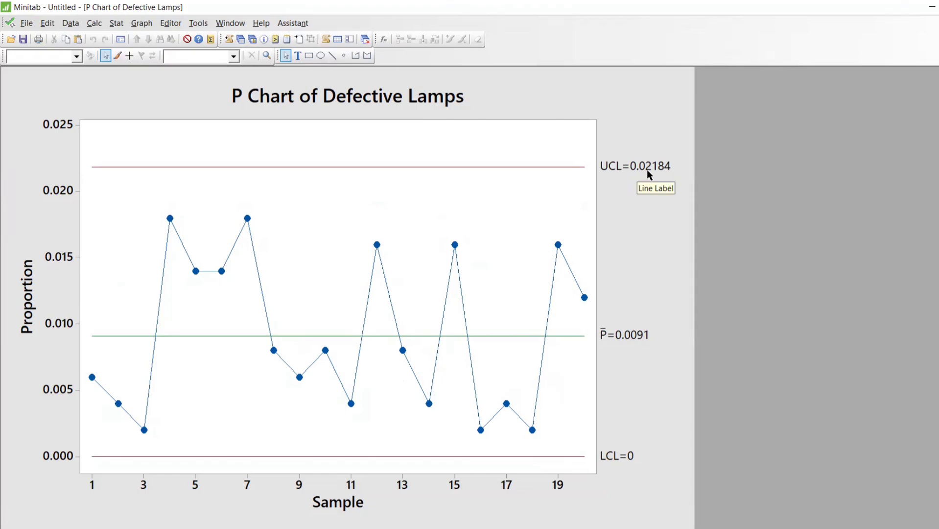
- Return to the Excel sheet and check the P Bar formula in D2 and the UCL formula in E2
left_click(239, 41)
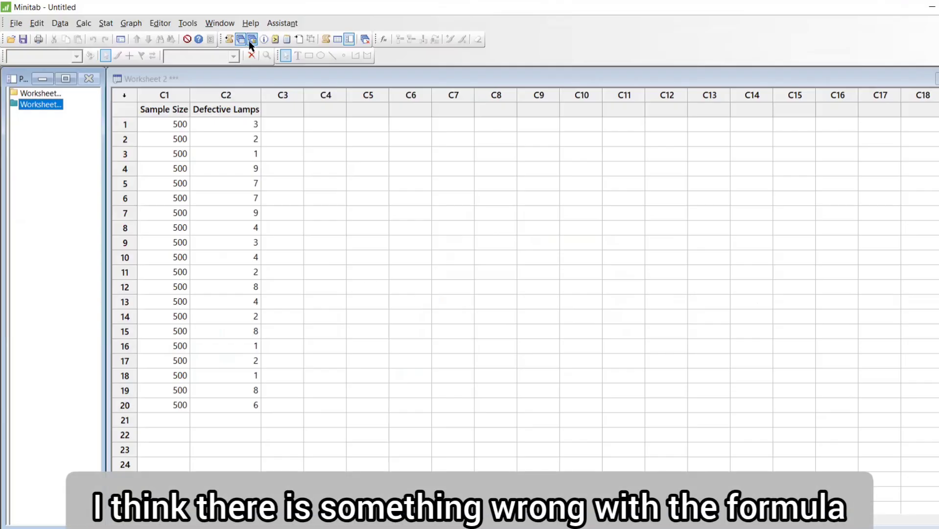
left_click(251, 40)
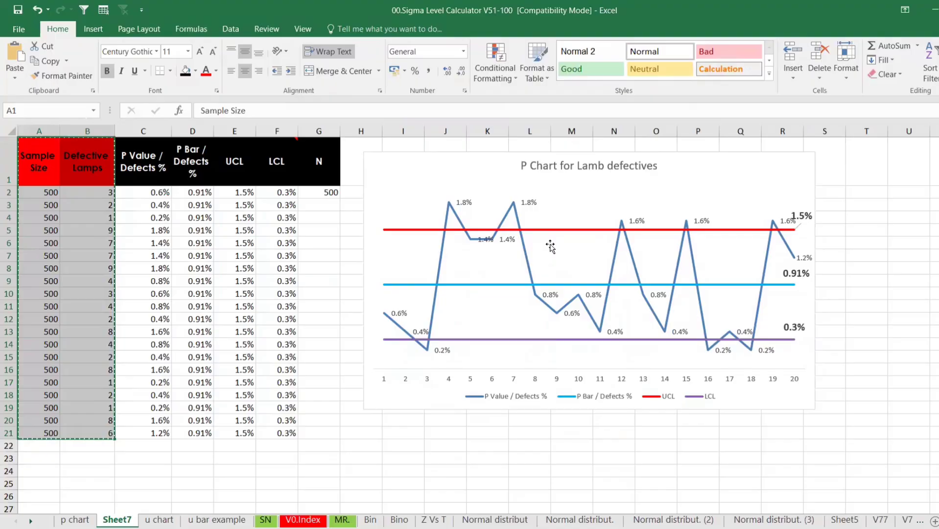
left_click(184, 194)
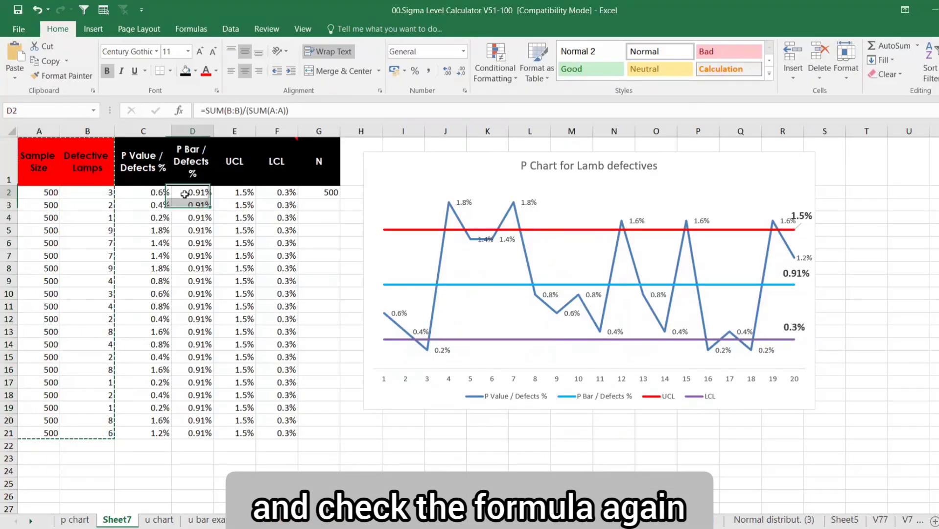
double_click(188, 193)
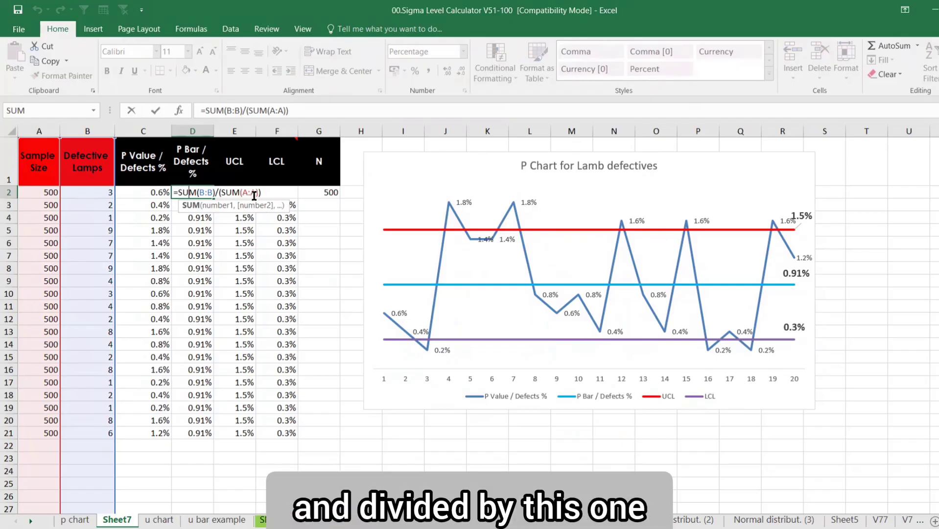
key("Escape")
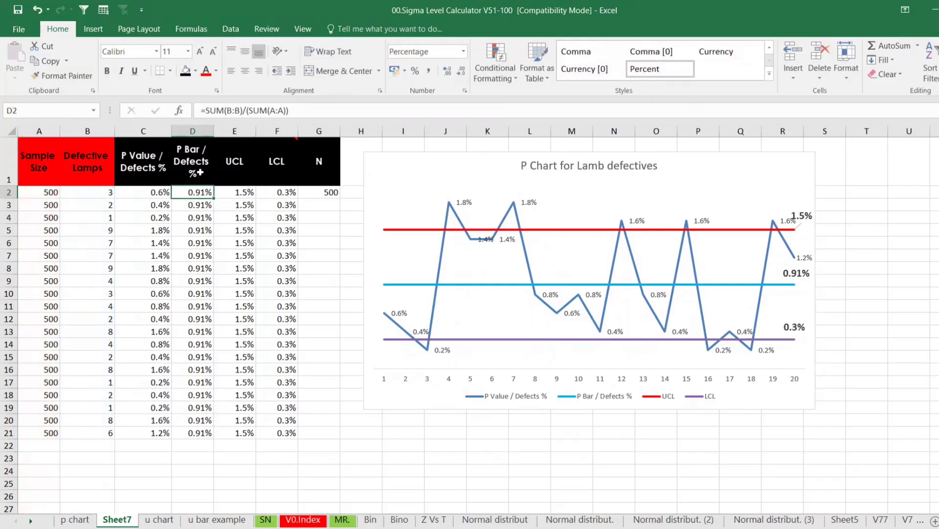
left_click(199, 175)
left_click(237, 193)
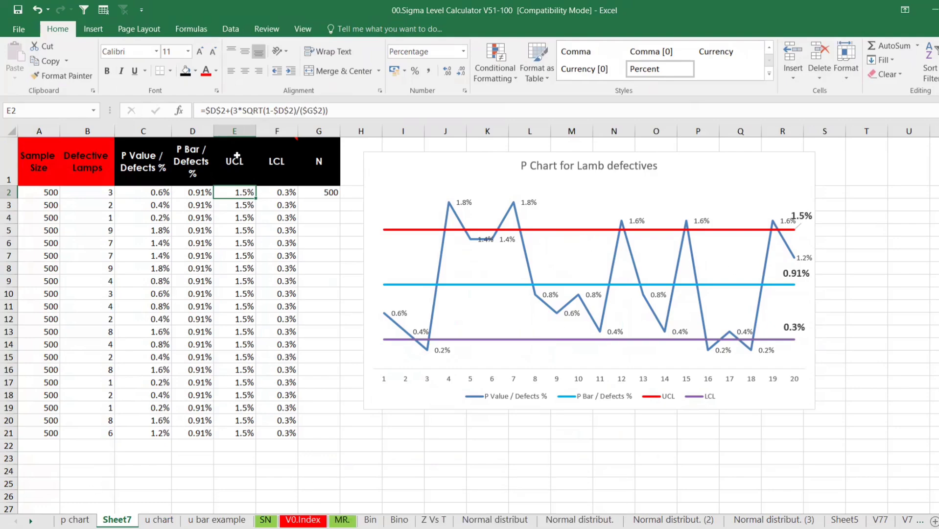
- Copy the p chart formulas picture from the p chart sheet into Sheet7 and place it beside the data table
left_click(57, 522)
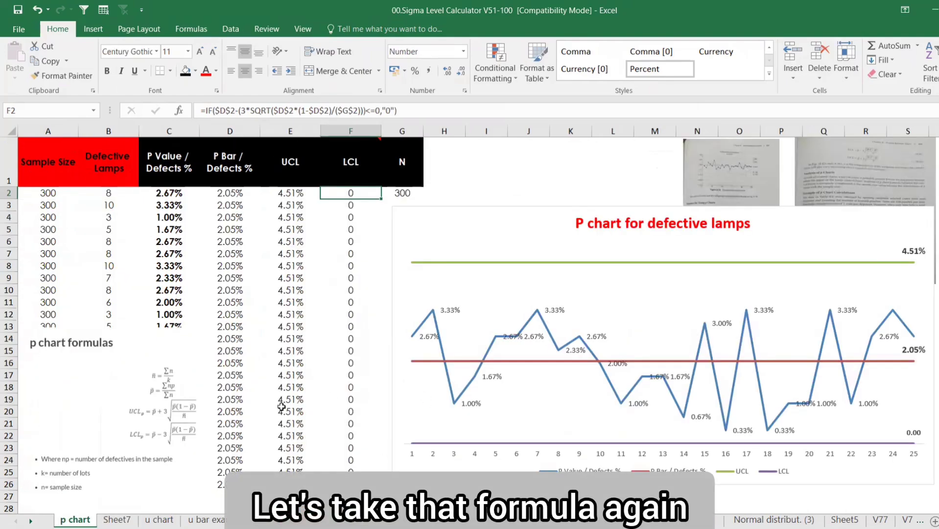
left_click(174, 424)
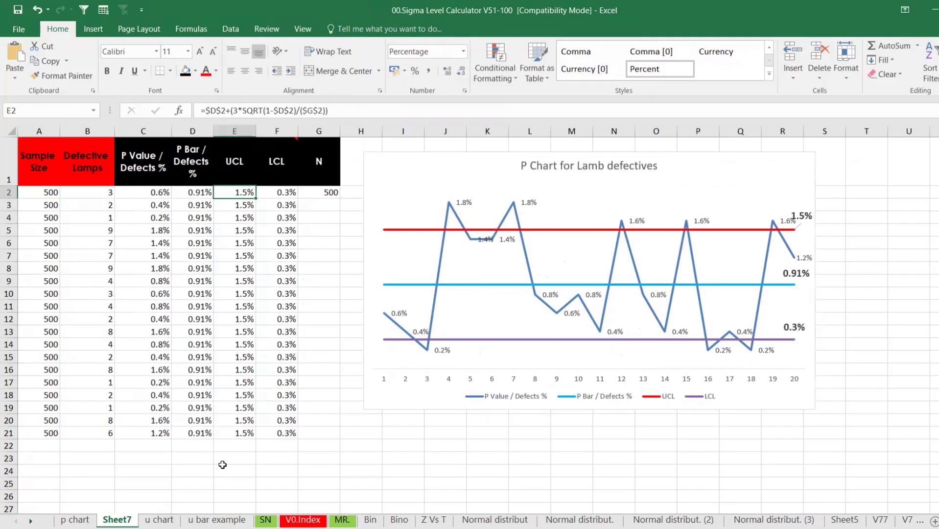
key("ctrl+v")
left_click_drag(336, 309, 364, 289)
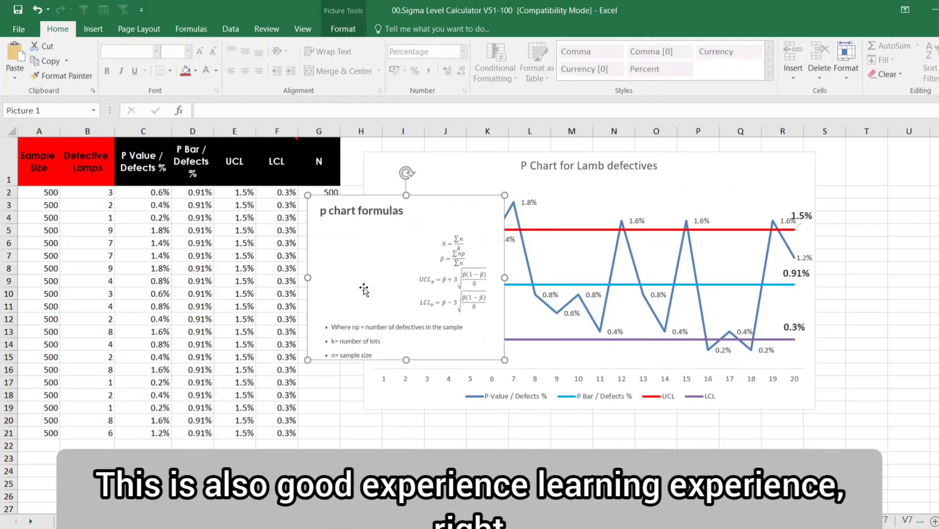
- Correct the UCL formula in E2 to =$D$2+(3*SQRT(D2*(1-$D$2)/($G$2))), accepting the suggested bracket correction
left_click(244, 193)
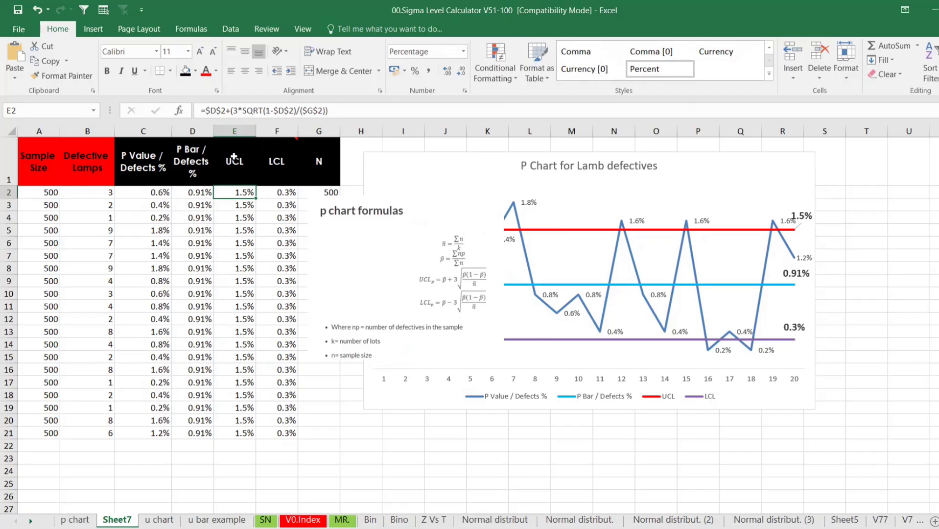
left_click(266, 109)
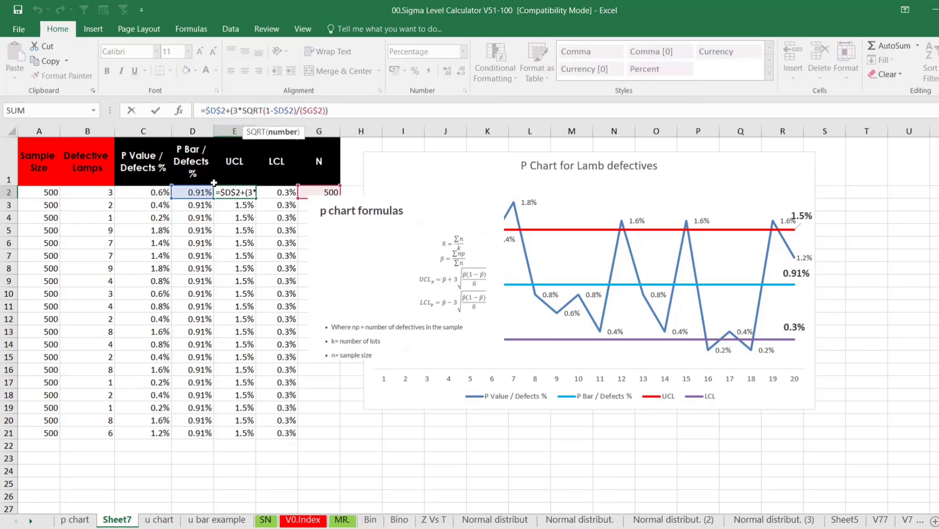
left_click(201, 193)
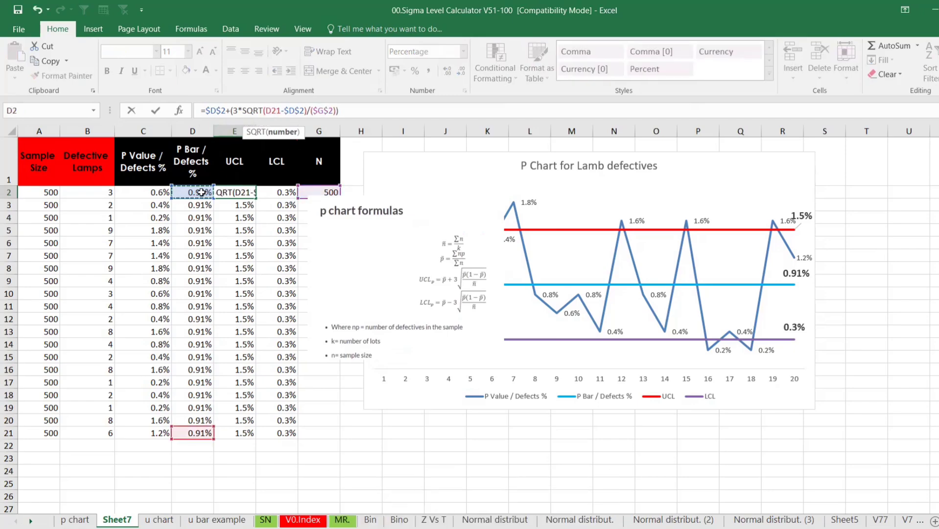
type("*")
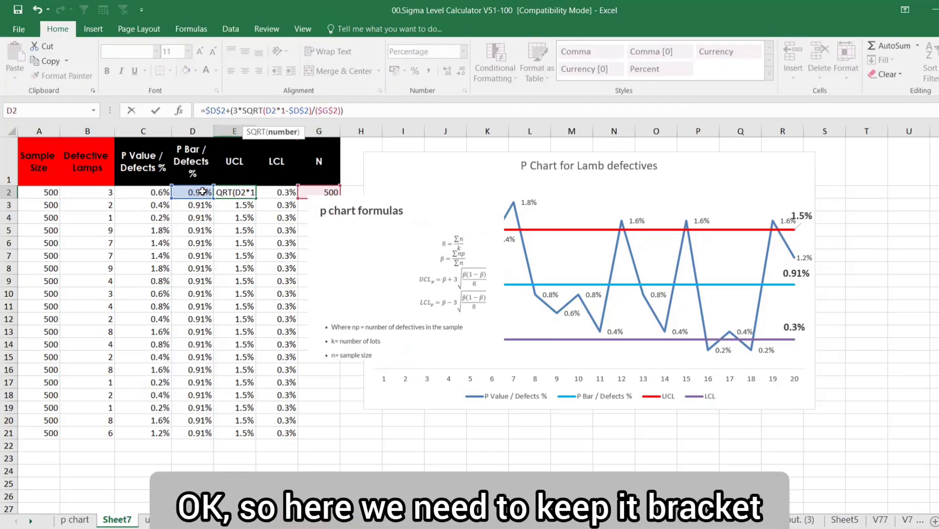
type("(")
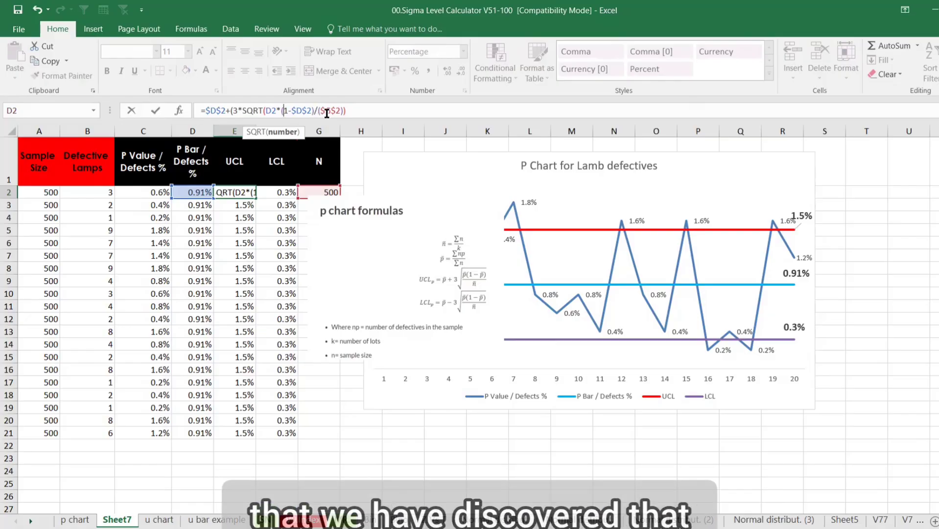
key("Return")
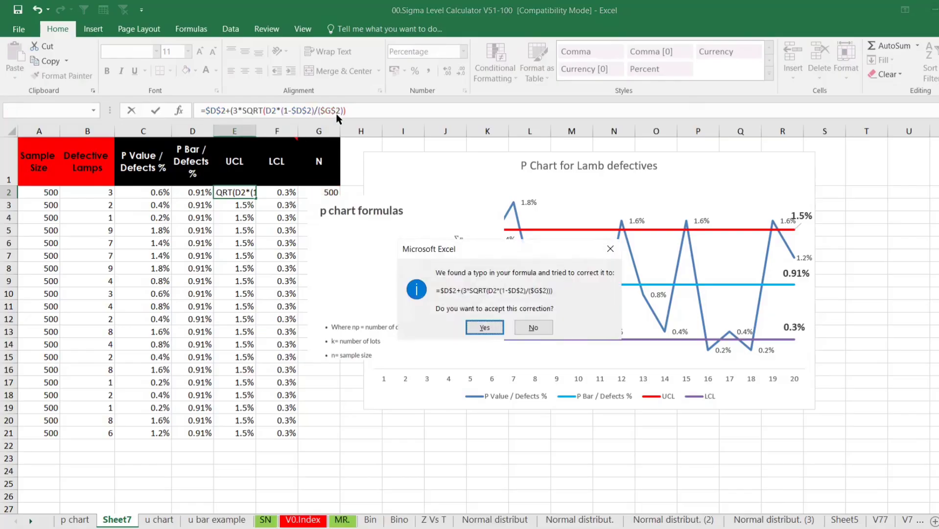
key("Return")
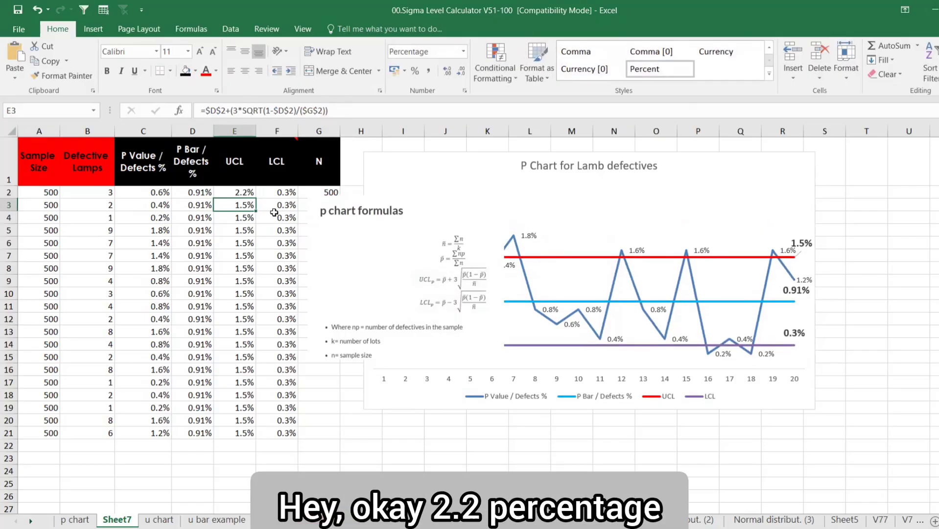
- Make the D2 reference inside the square root of E2's UCL formula absolute as $D$2 and reselect the cell
left_click(251, 192)
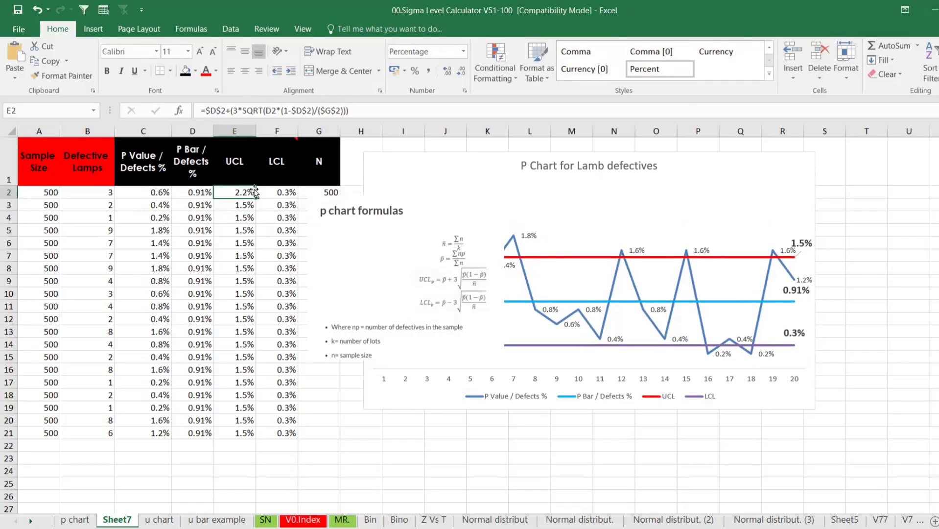
left_click(269, 111)
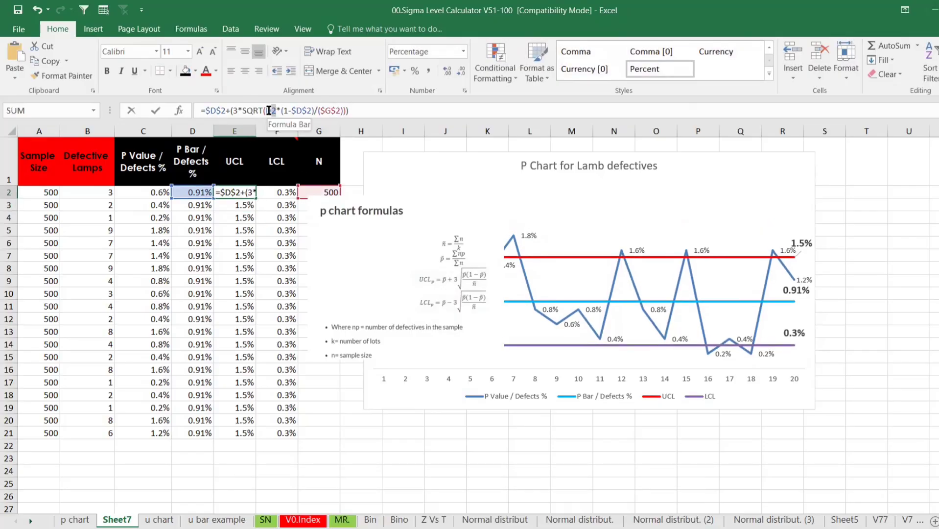
left_click_drag(268, 110, 267, 111)
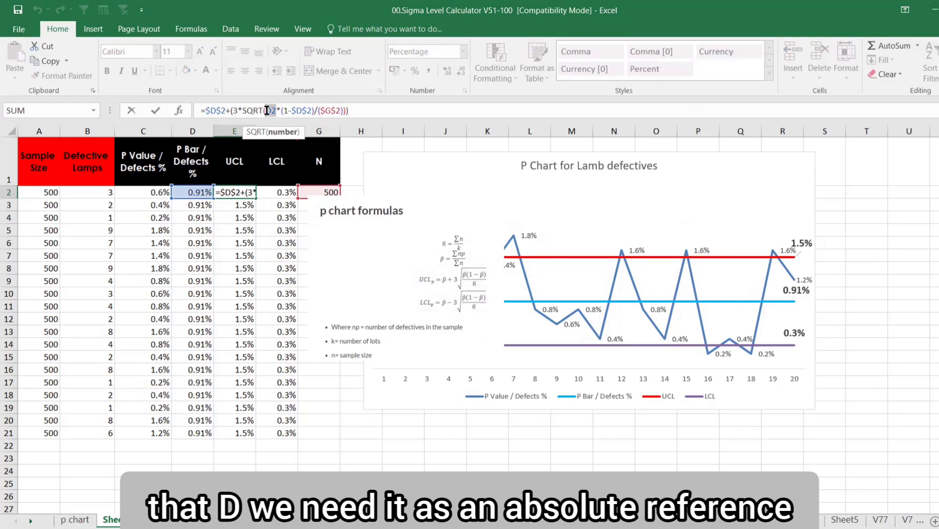
key("F4")
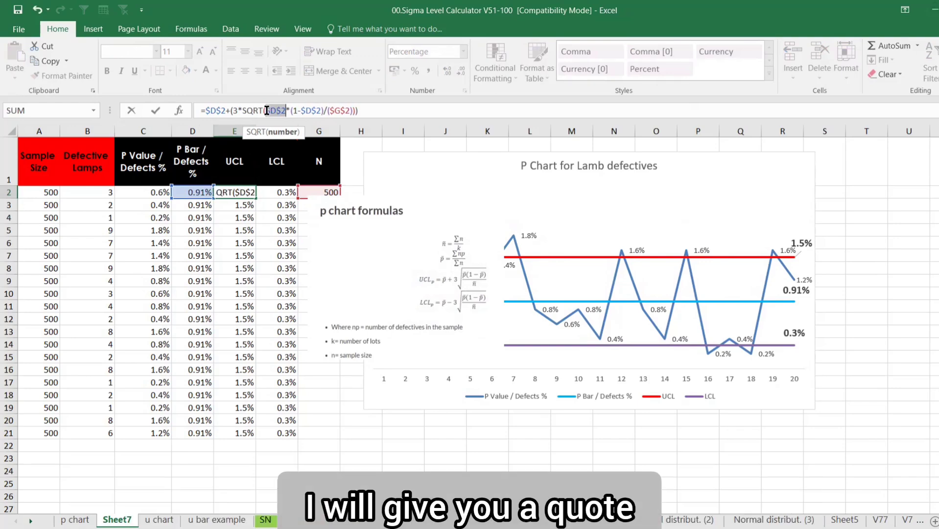
key("Return")
left_click(246, 192)
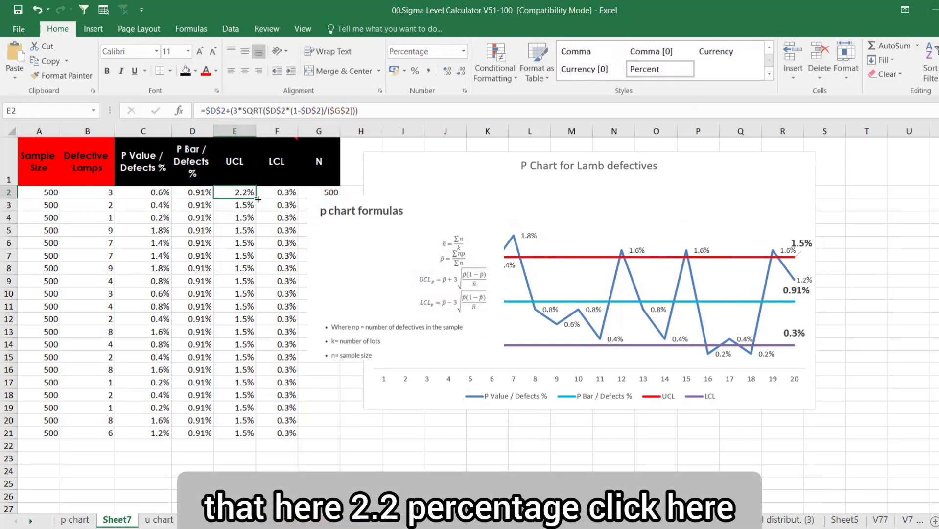
- Fill the corrected UCL formula from E2 down to E21 and copy it into the LCL cell F2
double_click(258, 200)
left_click(276, 192)
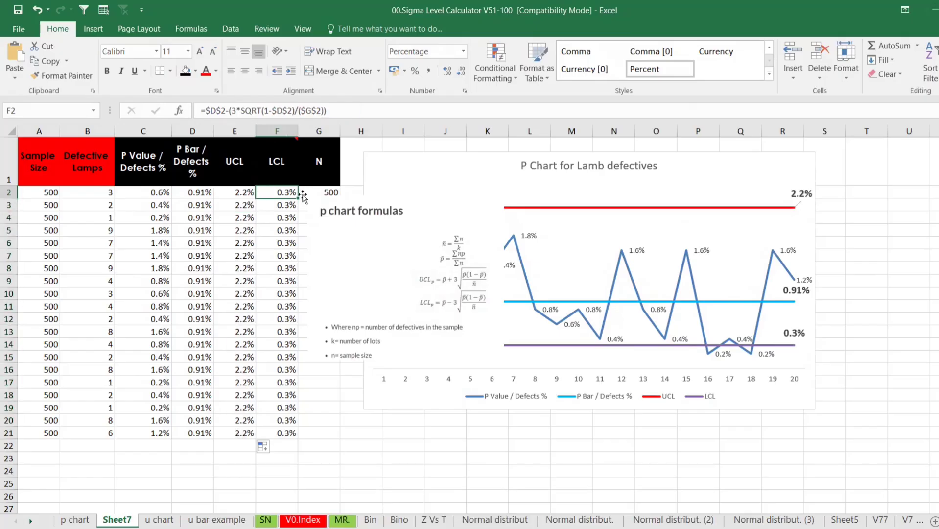
left_click(246, 192)
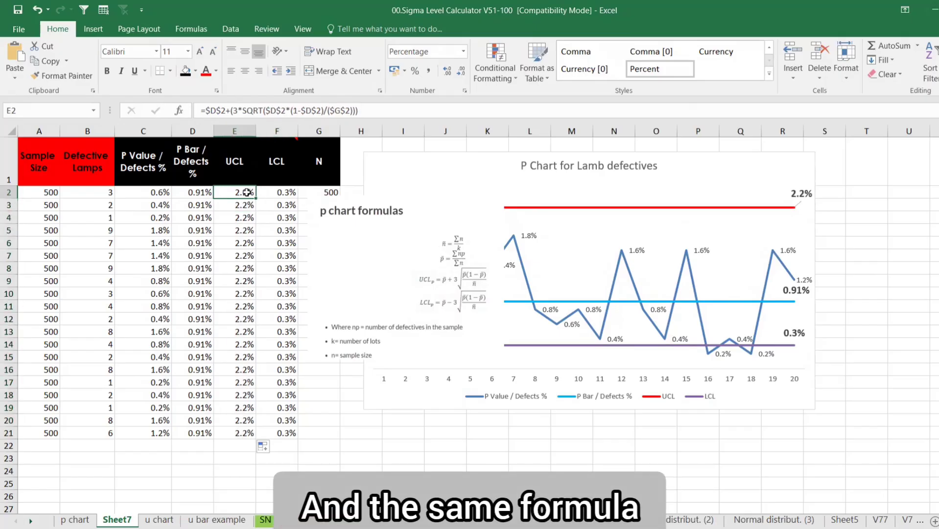
key("ctrl+c")
left_click(277, 192)
key("ctrl+v")
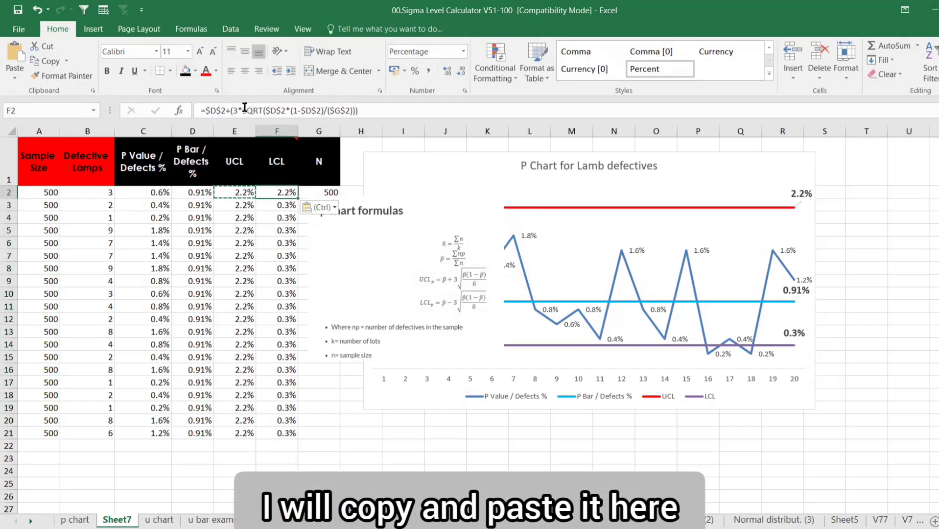
- Change F2's LCL formula to subtract the square root term, giving =$D$2-(3*SQRT($D$2*(1-$D$2)/($G$2))), and fill it down to F21
left_click(231, 111)
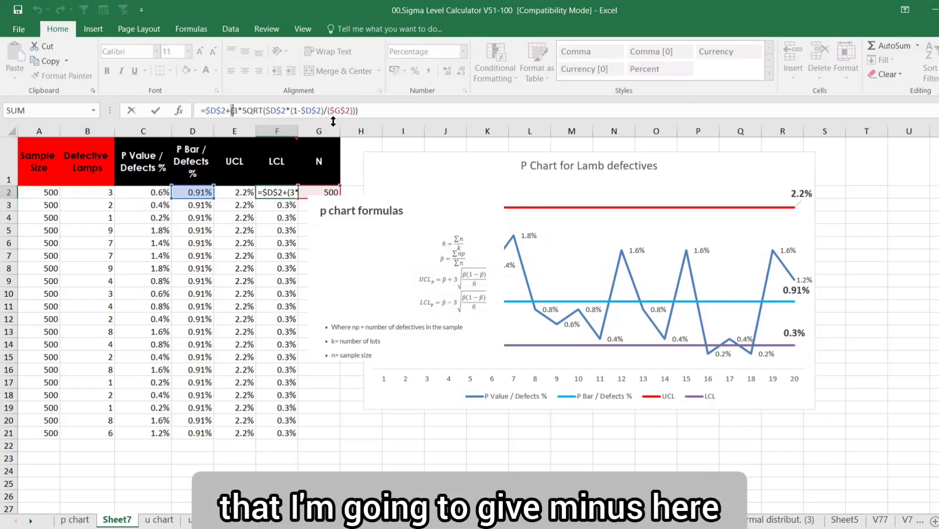
key("BackSpace")
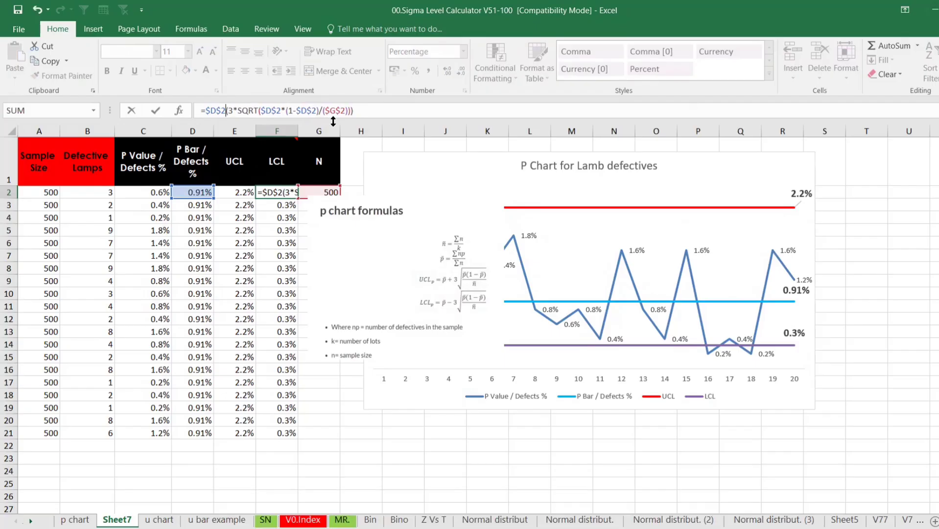
type("-")
key("Return")
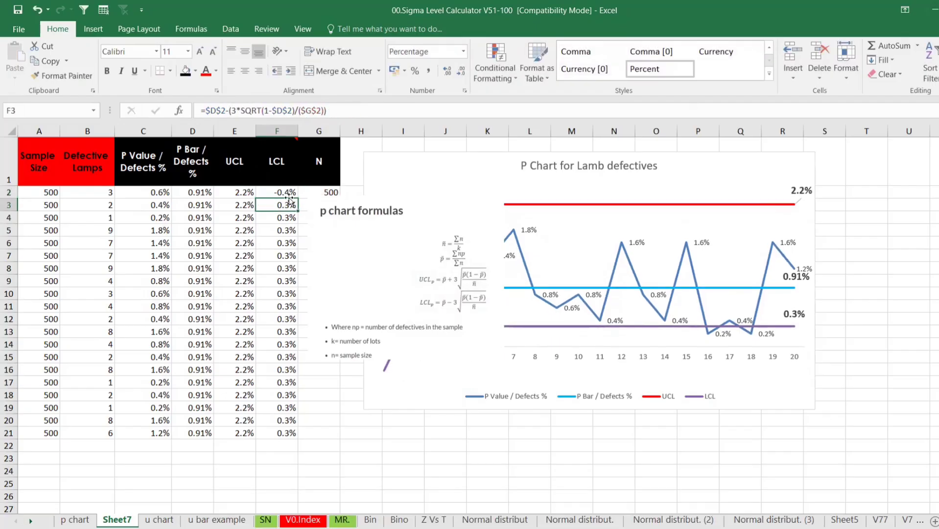
left_click(287, 192)
double_click(297, 198)
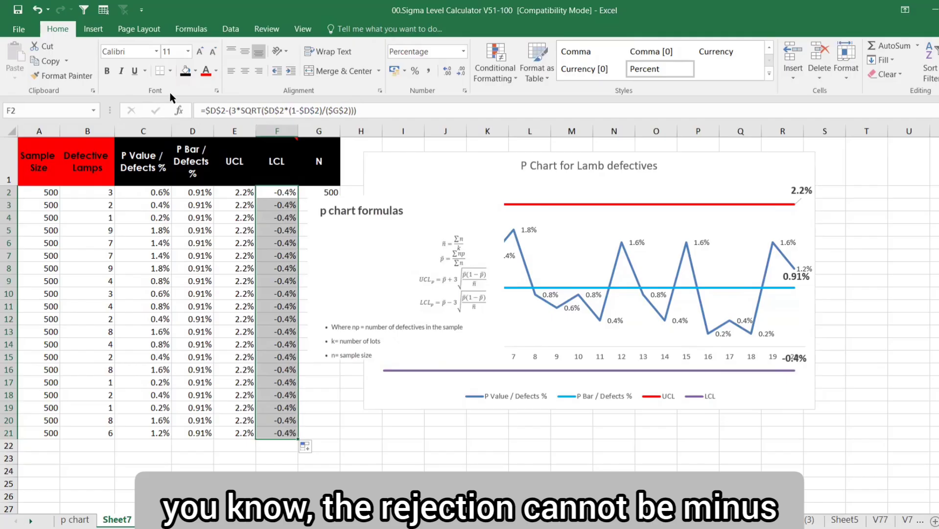
- Change F2's LCL formula to =IF($D$2-(3*SQRT($D$2*(1-$D$2)/($G$2)))<=0,"0") and fill it down to F21
left_click(264, 105)
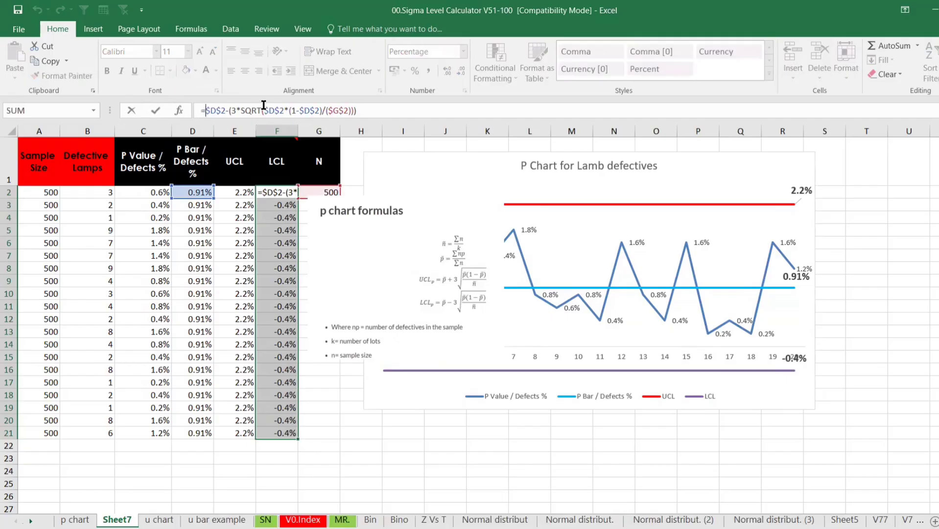
type("IF(")
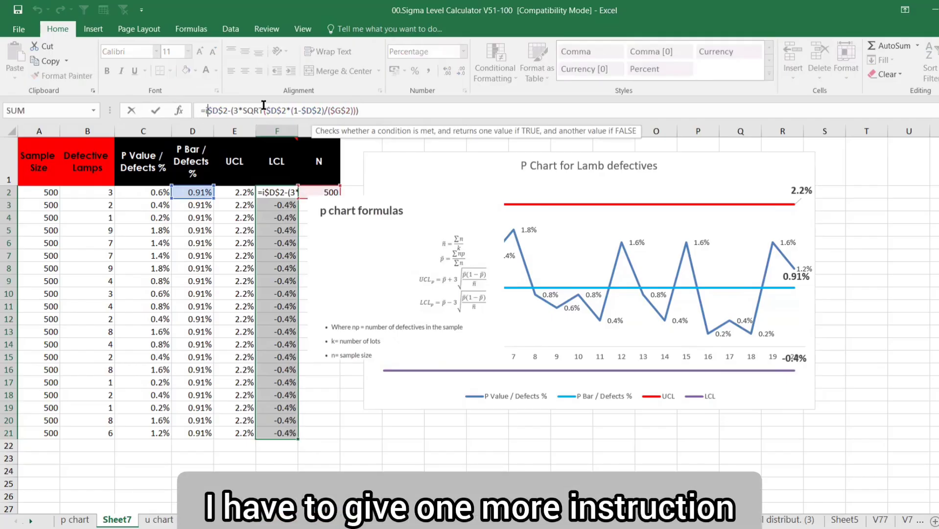
left_click(379, 105)
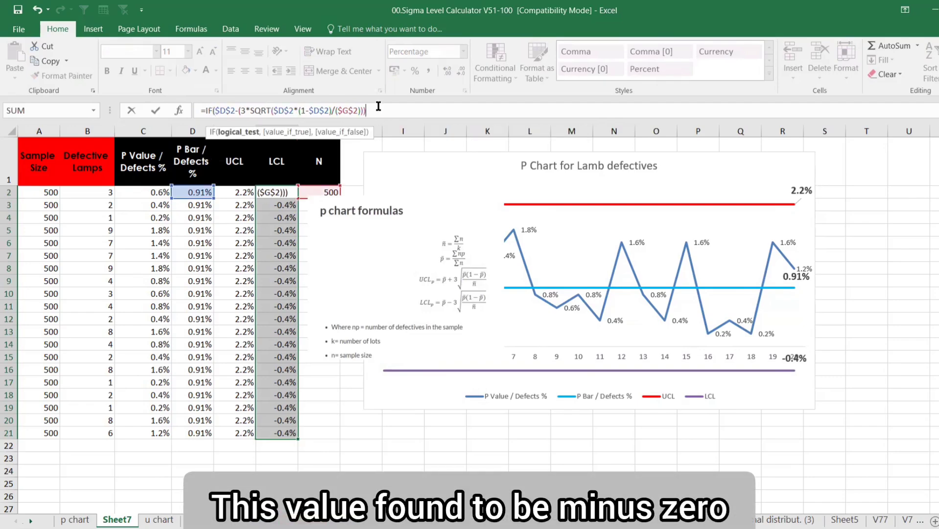
type("<=-0.\"")
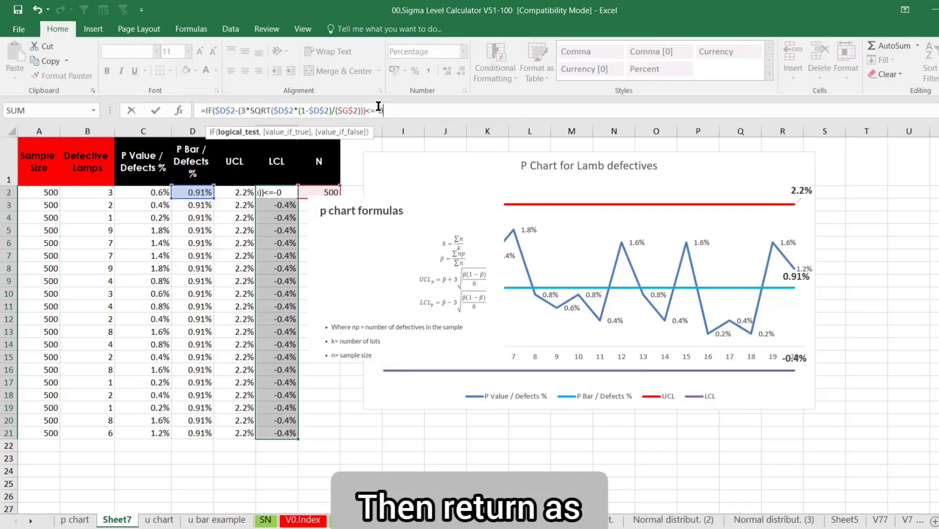
type(",")
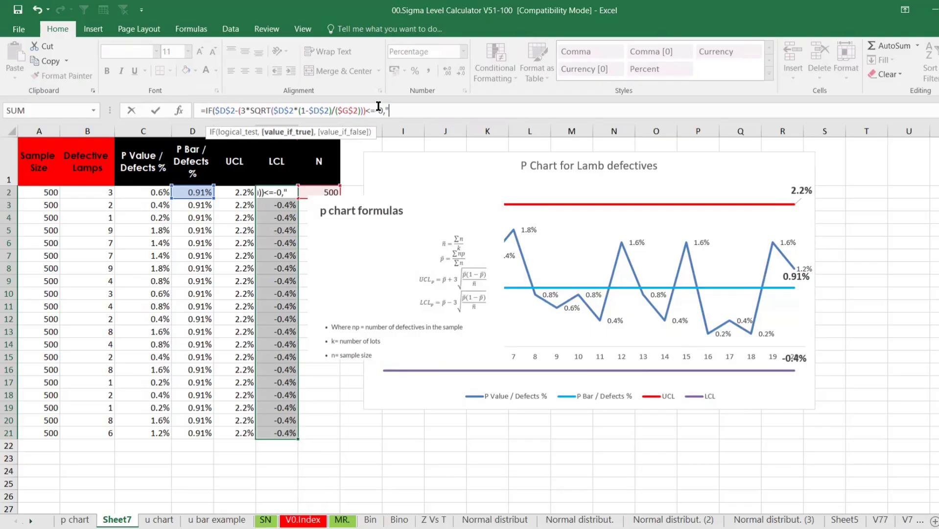
type("\"0\")")
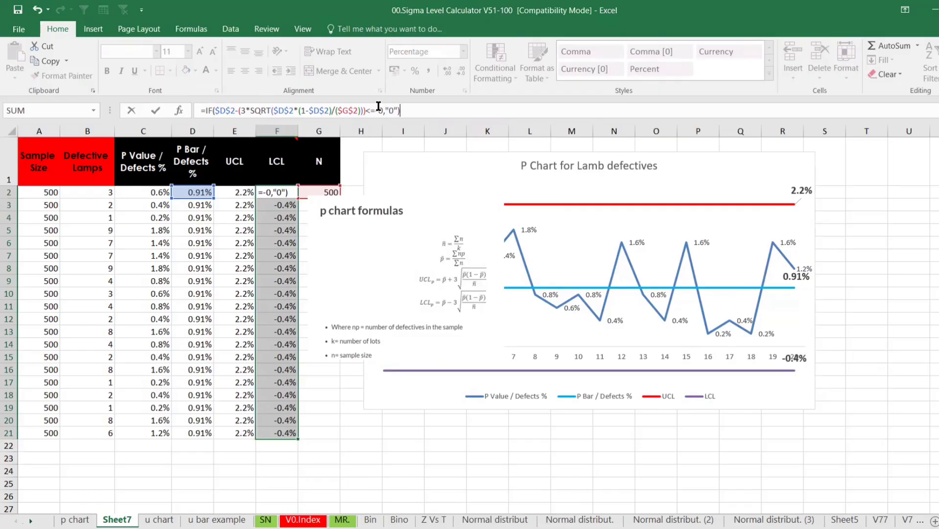
key("Return")
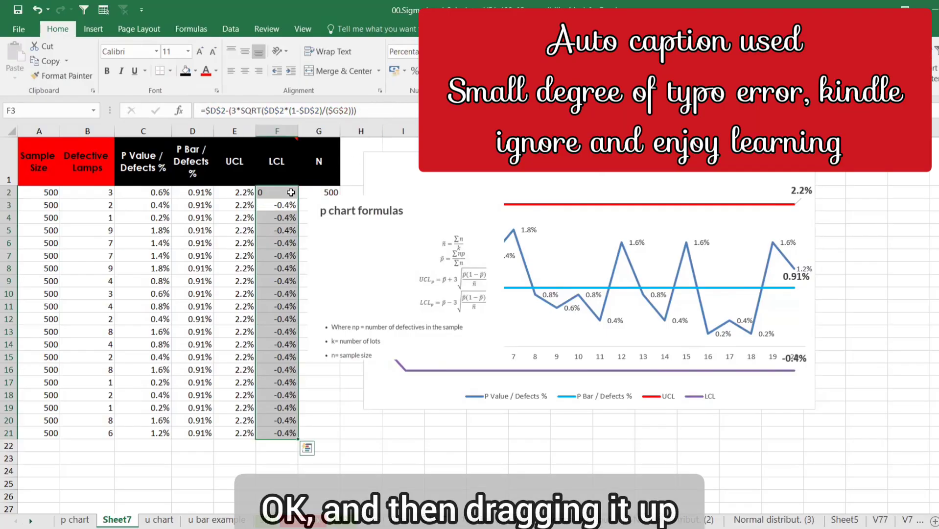
left_click(293, 192)
double_click(298, 195)
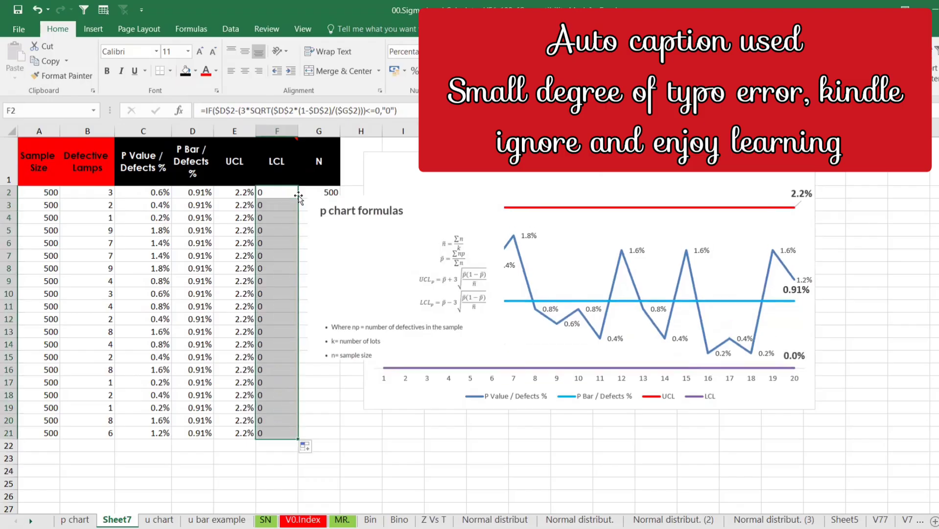
- Delete the p chart formulas picture covering the chart on Sheet7
left_click(413, 297)
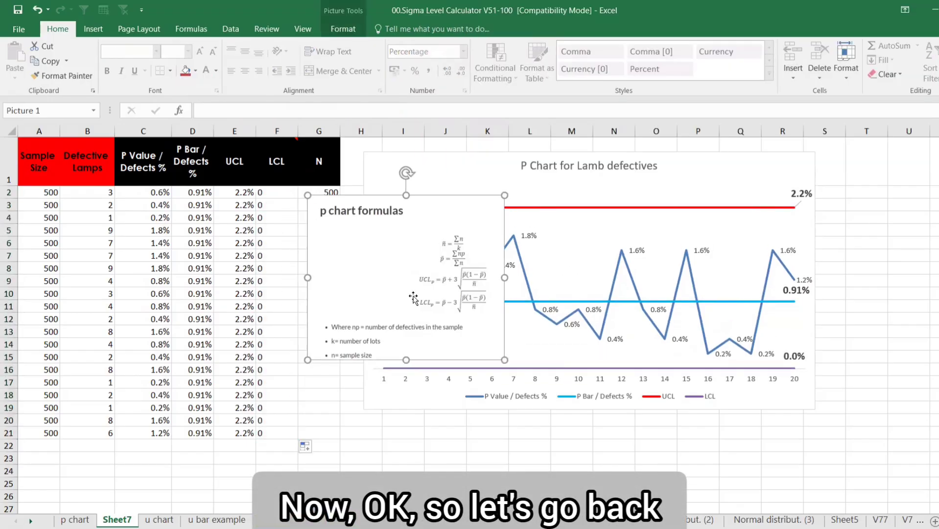
key("Delete")
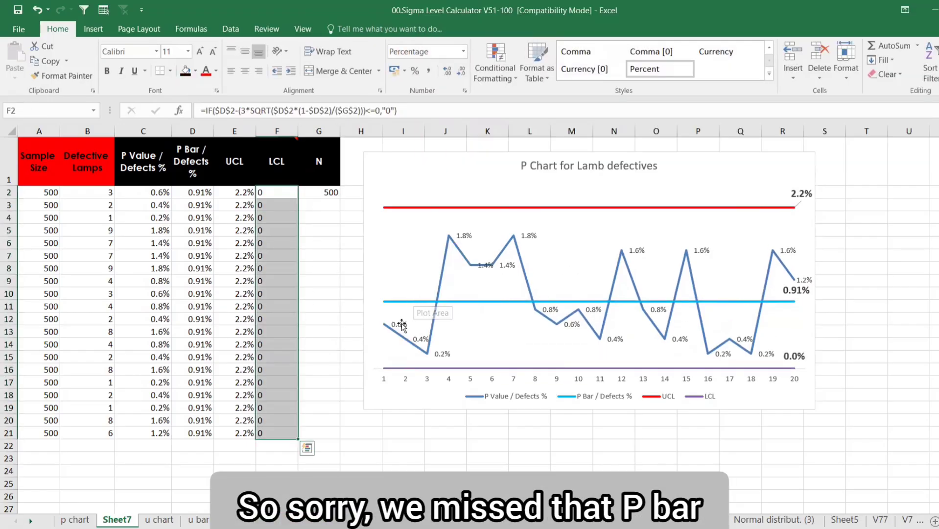
- Paste the p chart formulas picture into Sheet7 again to review the control limit formulas, and remove it
left_click(74, 519)
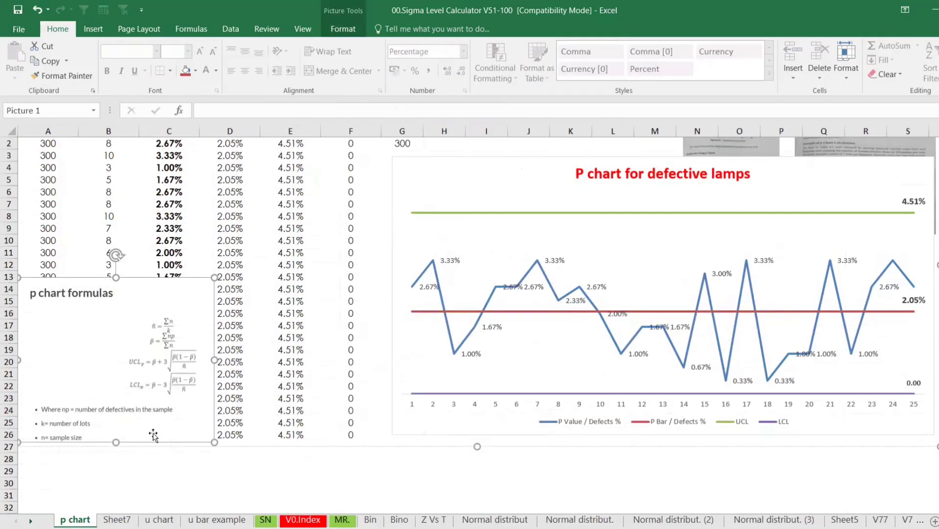
left_click(116, 519)
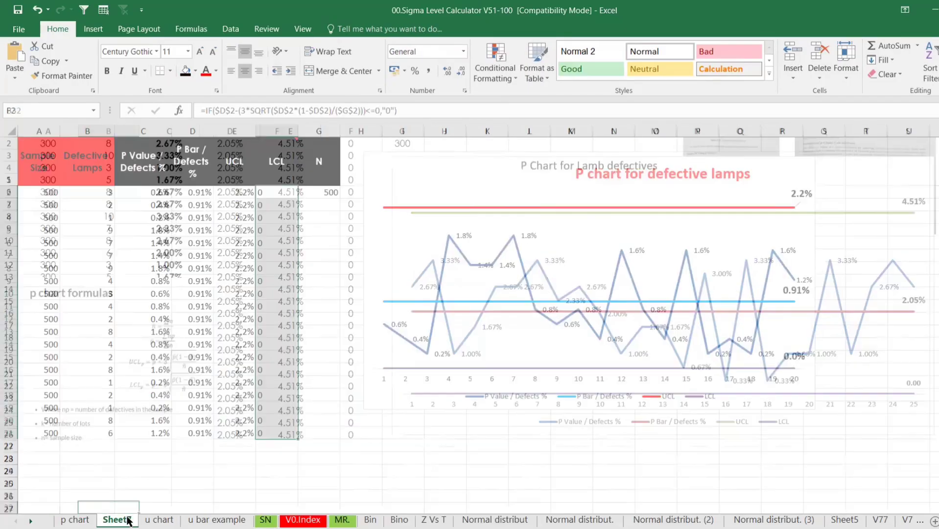
key("ctrl+v")
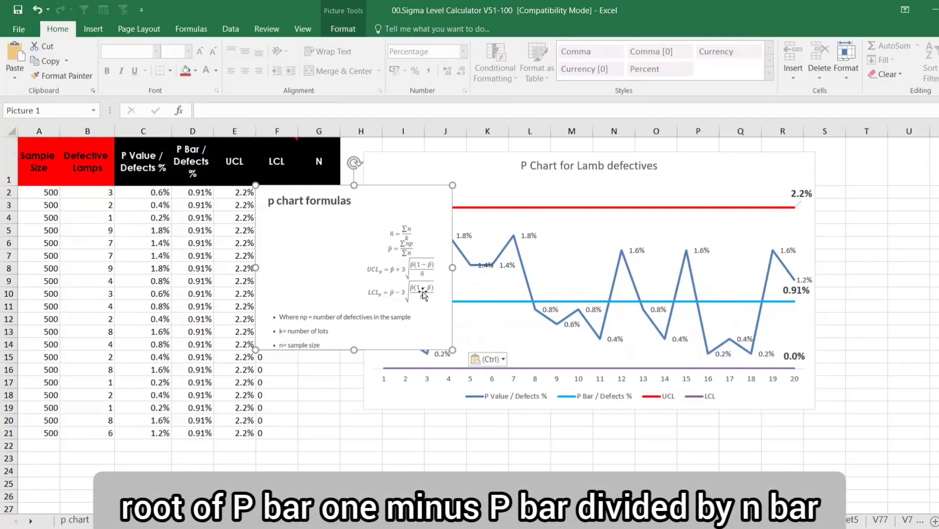
key("Delete")
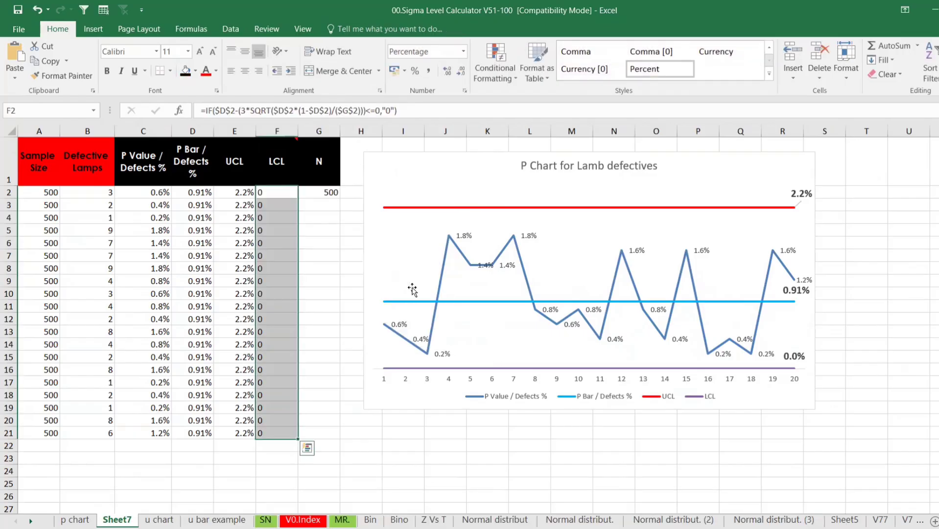
- Check the UCL in Minitab's P chart and format the UCL values in E2:E21 in Excel as percentages with three decimals
key("alt+Tab")
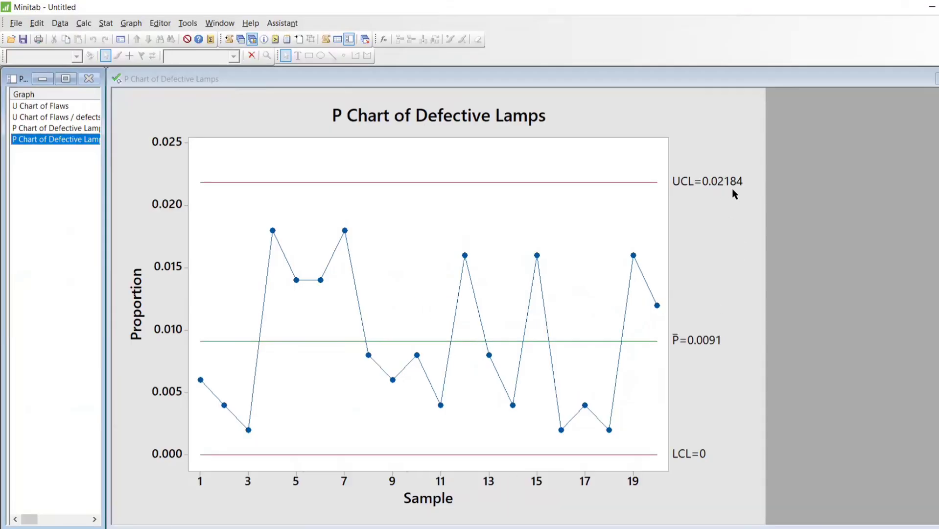
key("alt+Tab")
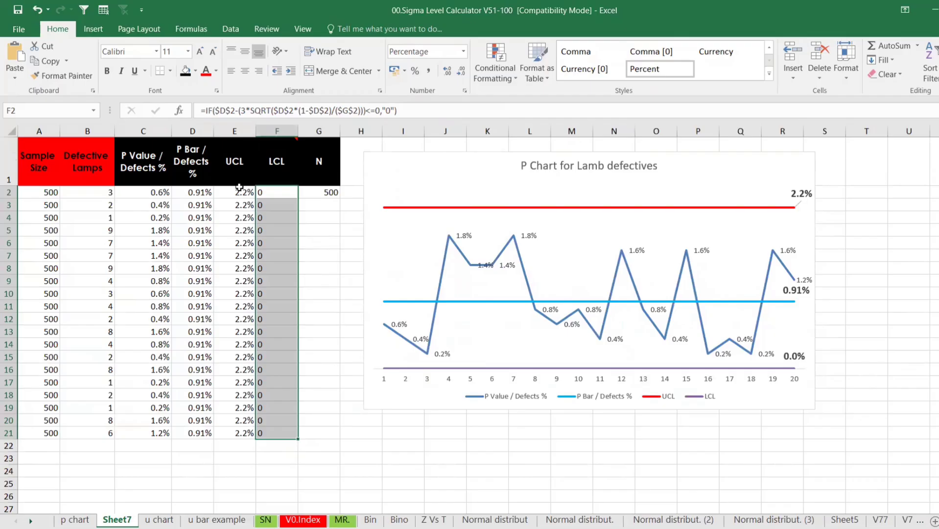
left_click_drag(239, 196, 239, 433)
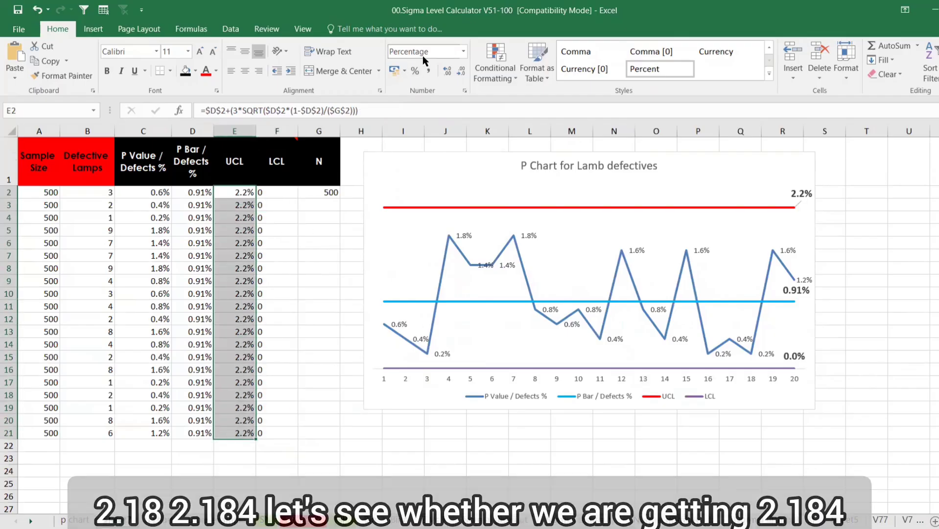
left_click(461, 71)
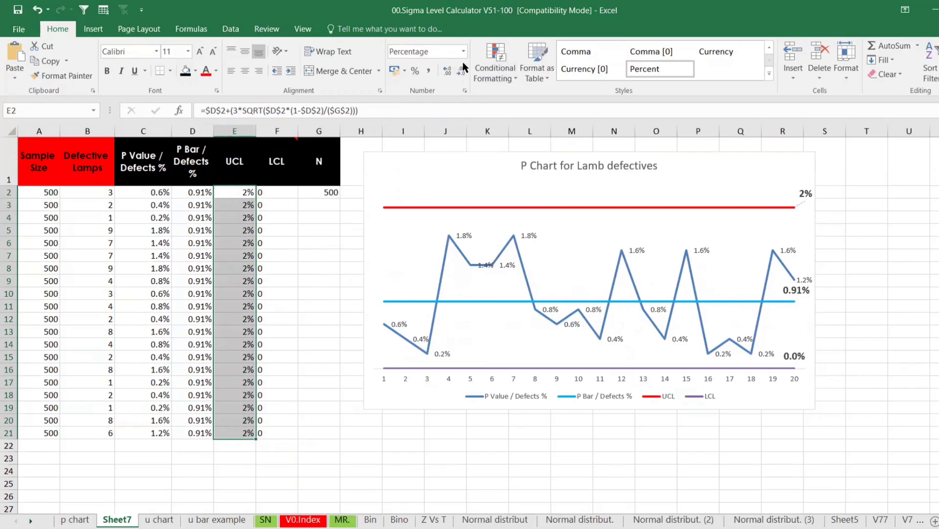
left_click(448, 70)
left_click(448, 70)
left_click(448, 70)
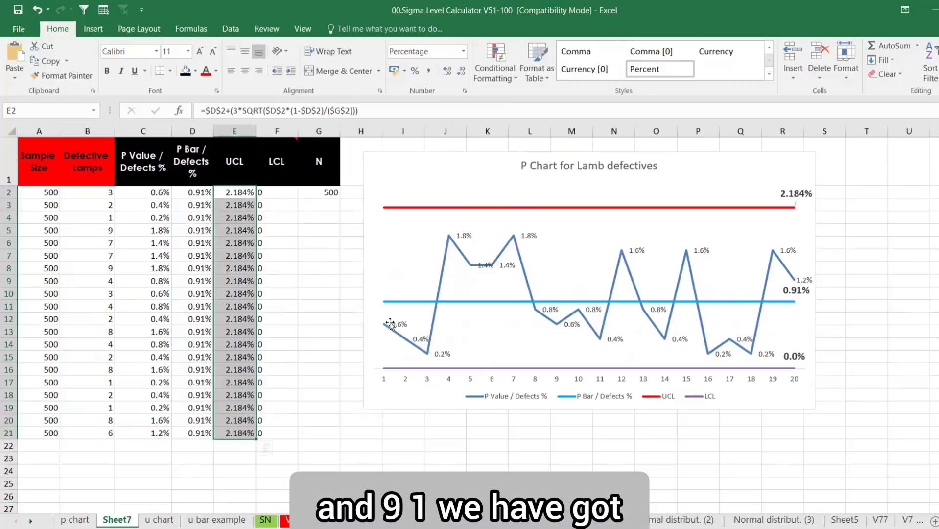
- Enlarge the P chart on Sheet7 so it spans about columns H to U beside the data table
left_click(773, 409)
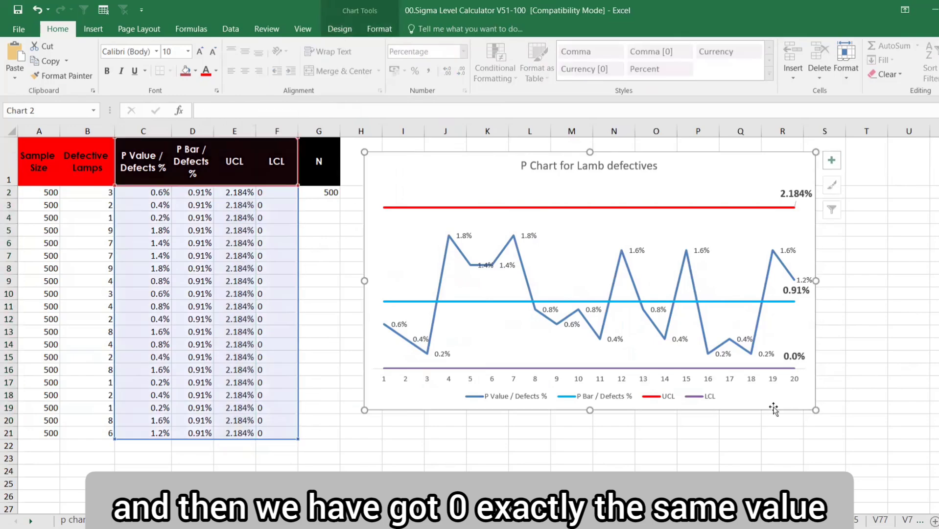
mouse_move(774, 411)
left_mouse_down()
mouse_move(753, 439)
mouse_move(921, 490)
left_mouse_up()
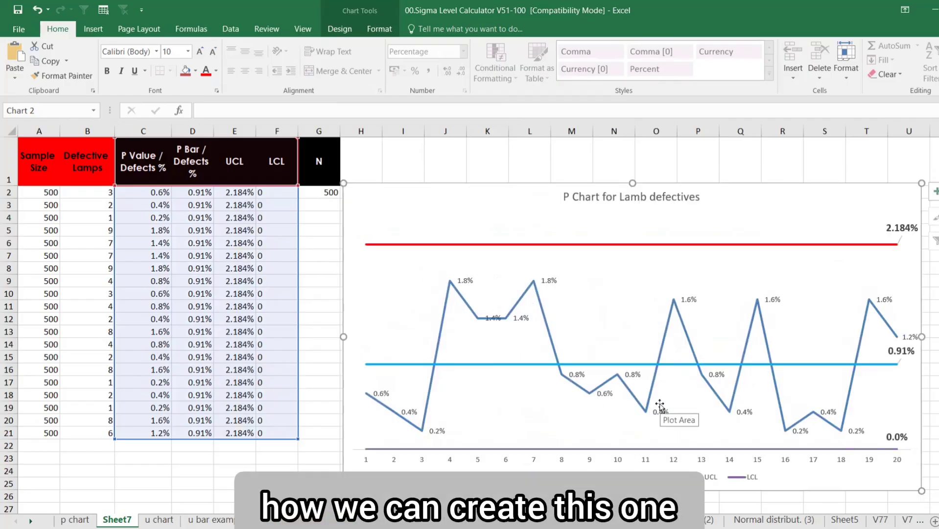
- Set the Sample Size to 1000 in A2 and copy it to all rows through A21
left_click(54, 195)
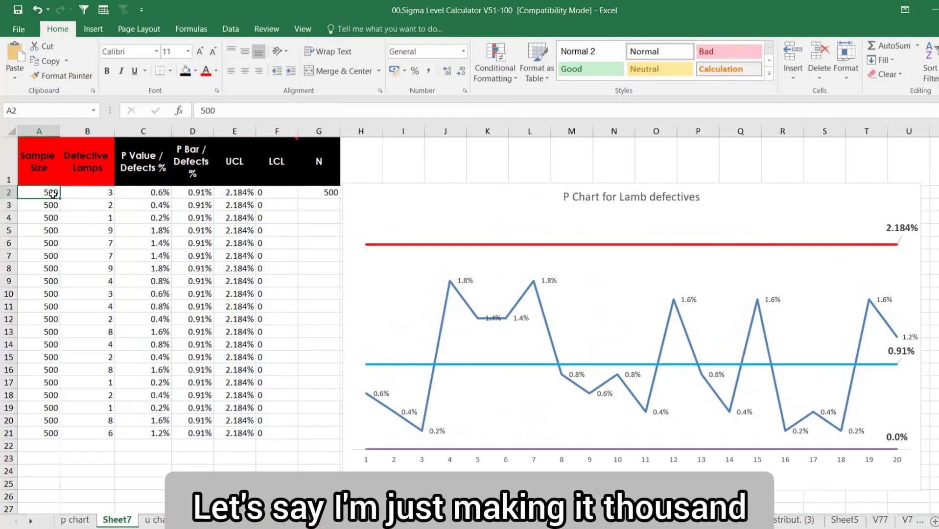
type("1000")
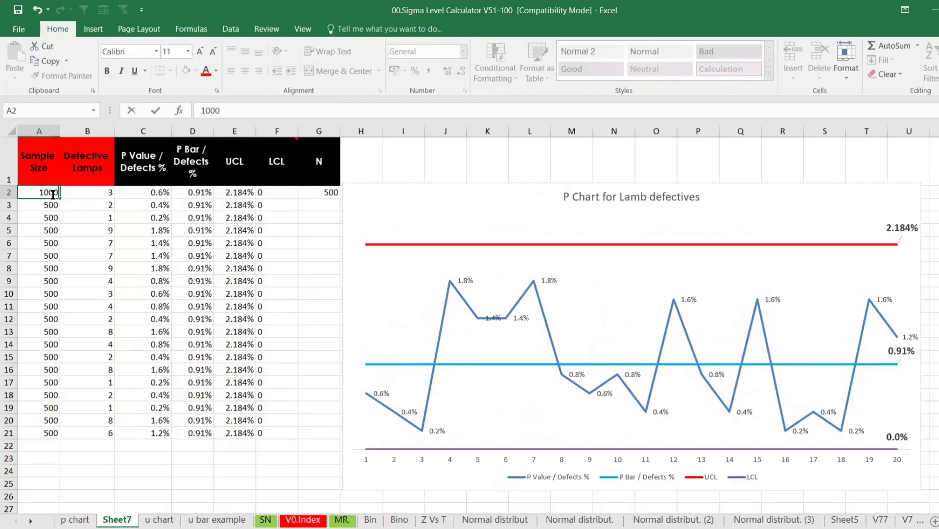
key("ctrl+Return")
key("ctrl+c")
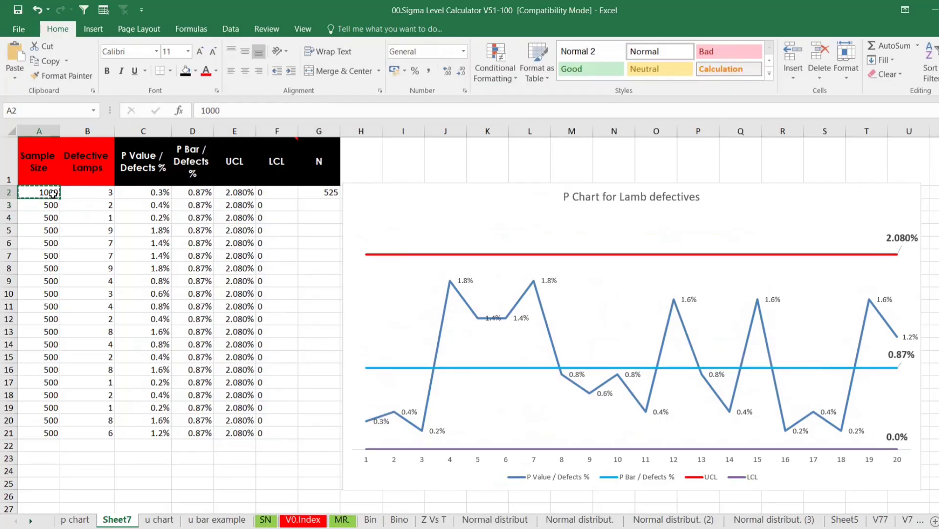
left_click_drag(51, 193, 42, 430)
key("ctrl+v")
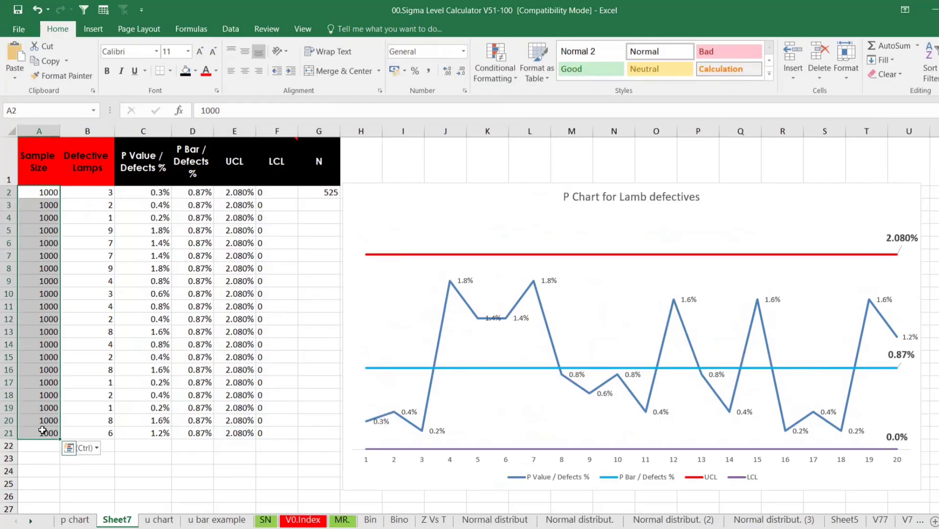
left_click(87, 381)
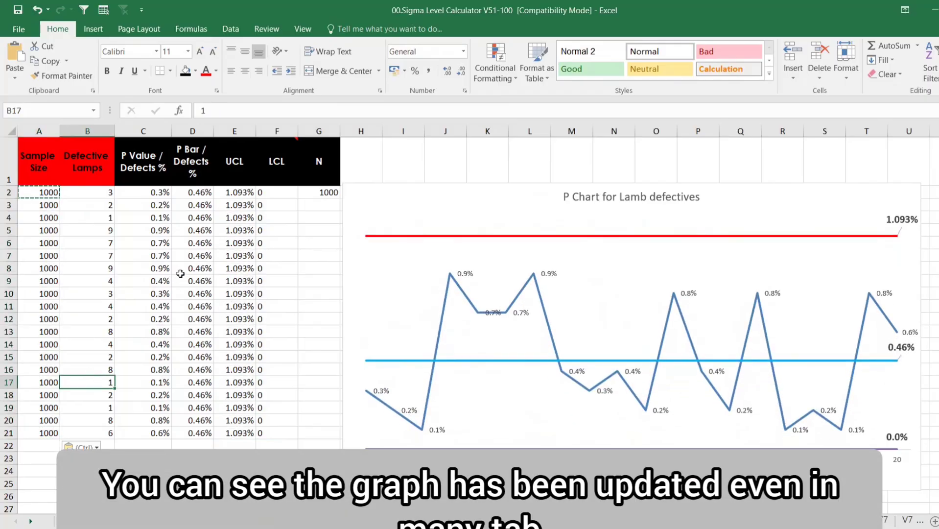
- Switch to Minitab and set the first Sample Size value in Worksheet 2 to 1000
key("alt+Tab")
left_click(241, 41)
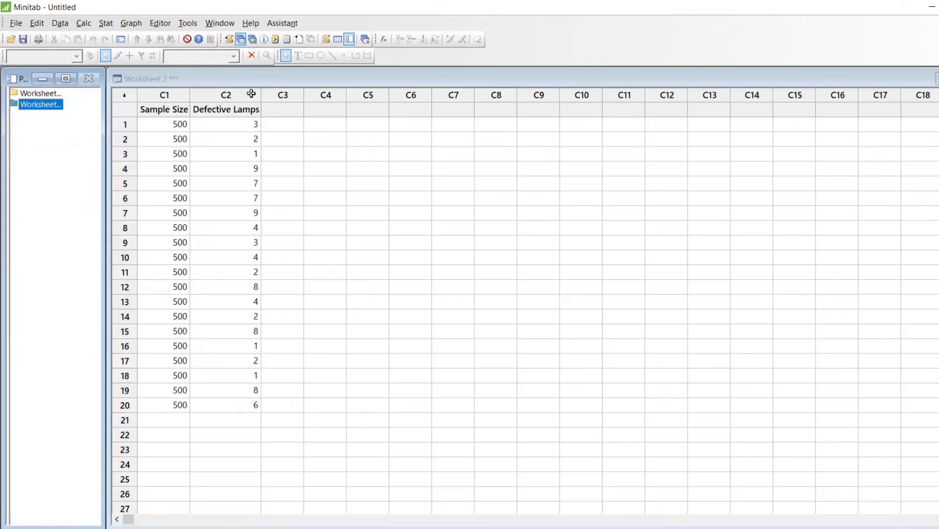
left_click(182, 123)
type("1000")
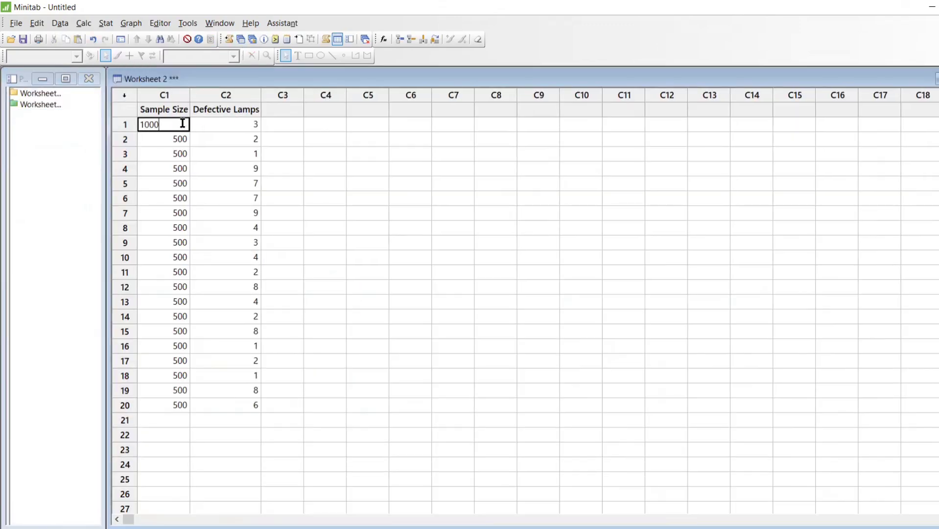
key("Return")
left_click(182, 124)
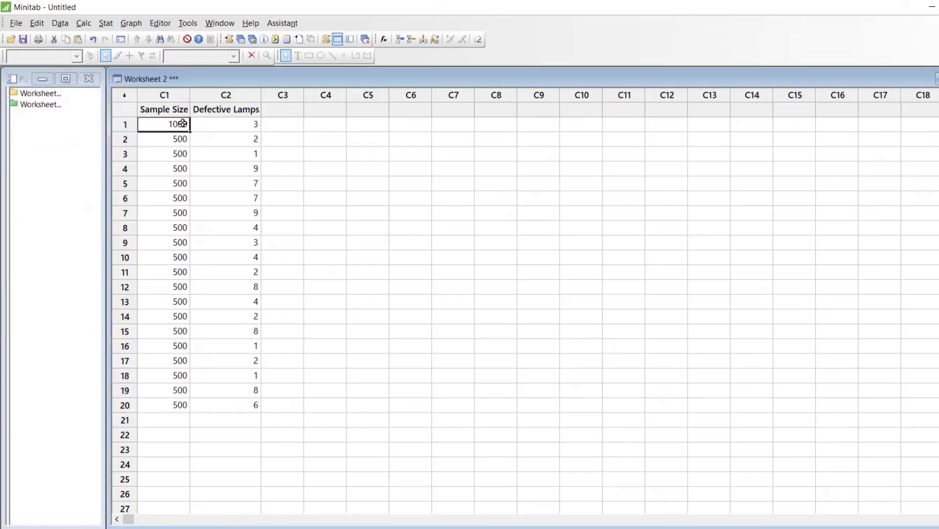
left_click(182, 123)
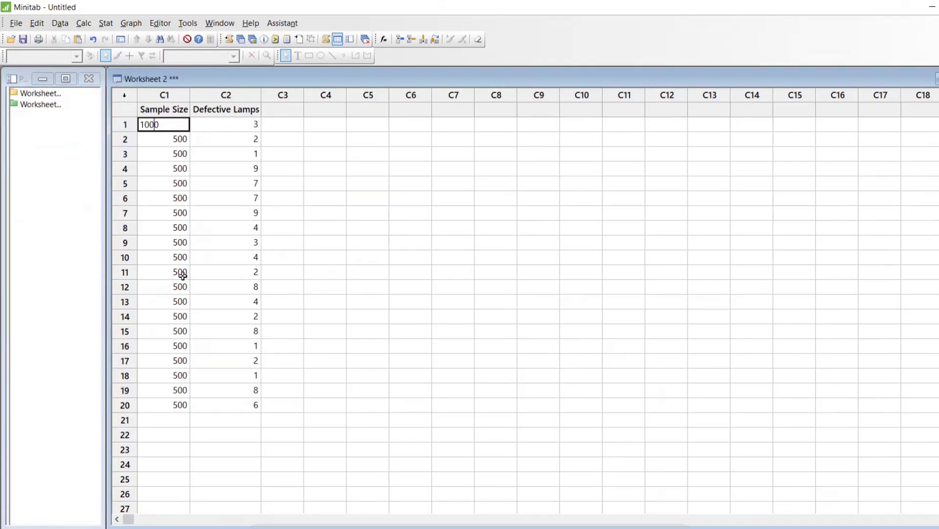
left_click(217, 226)
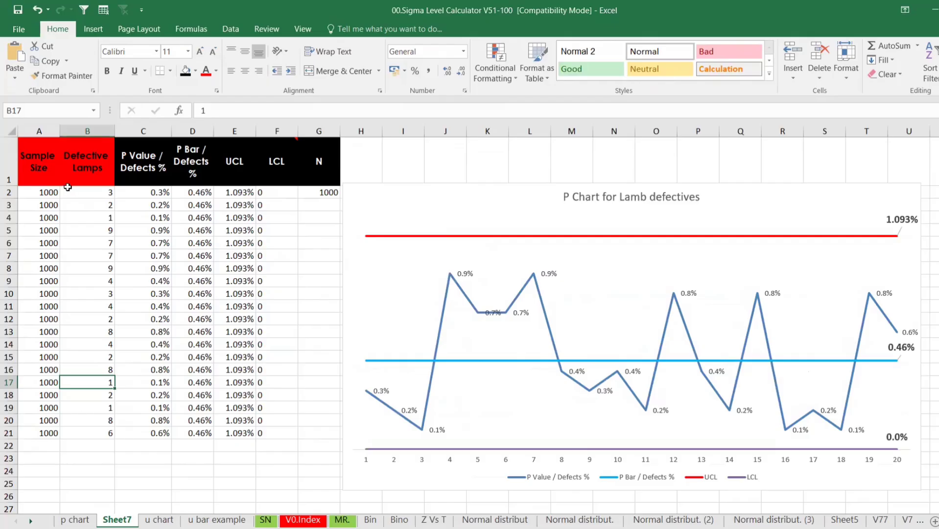
- Copy the Sample Size values in A2:A21 from Excel into rows 1 to 20 of the Sample Size column in Minitab's Worksheet 2
left_click_drag(59, 191, 24, 428)
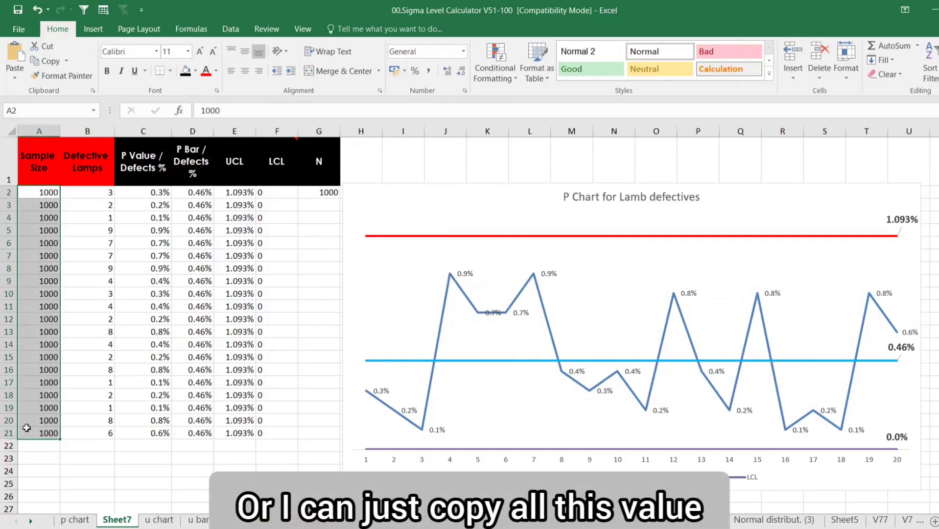
key("ctrl+c")
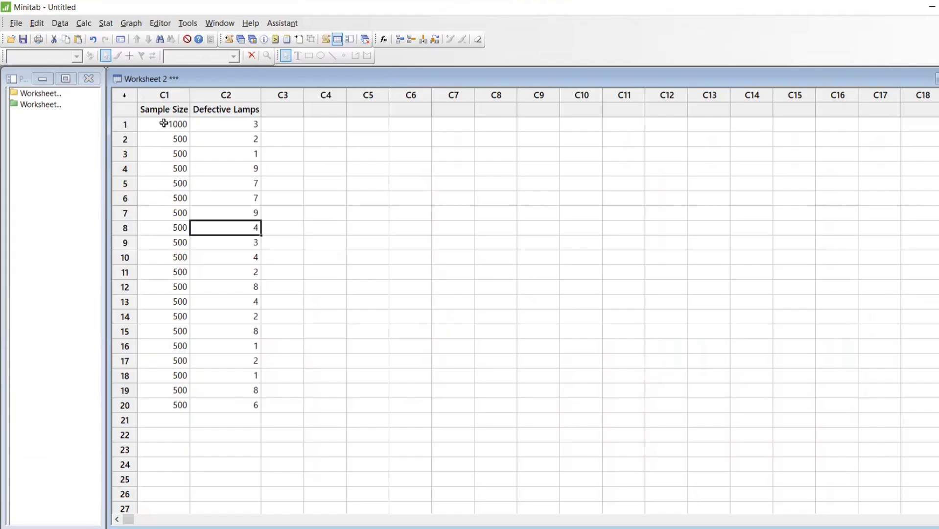
left_click_drag(167, 138, 176, 399)
key("ctrl+v")
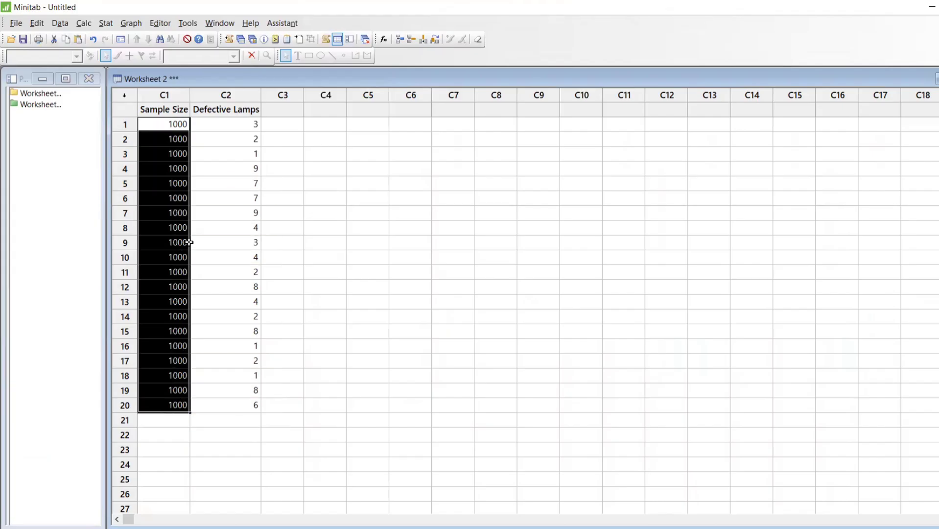
- Set Minitab's P Chart of Defective Lamps to update automatically with the worksheet data
left_click(251, 39)
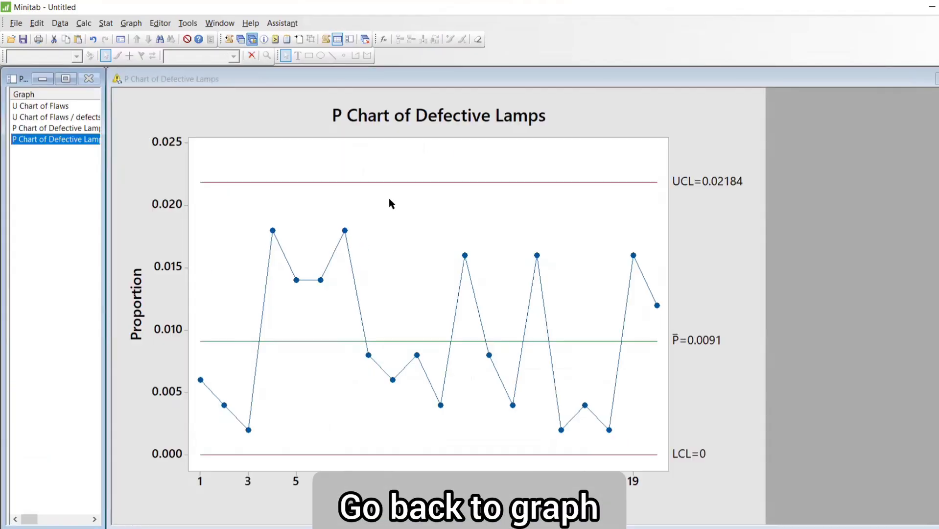
right_click(493, 198)
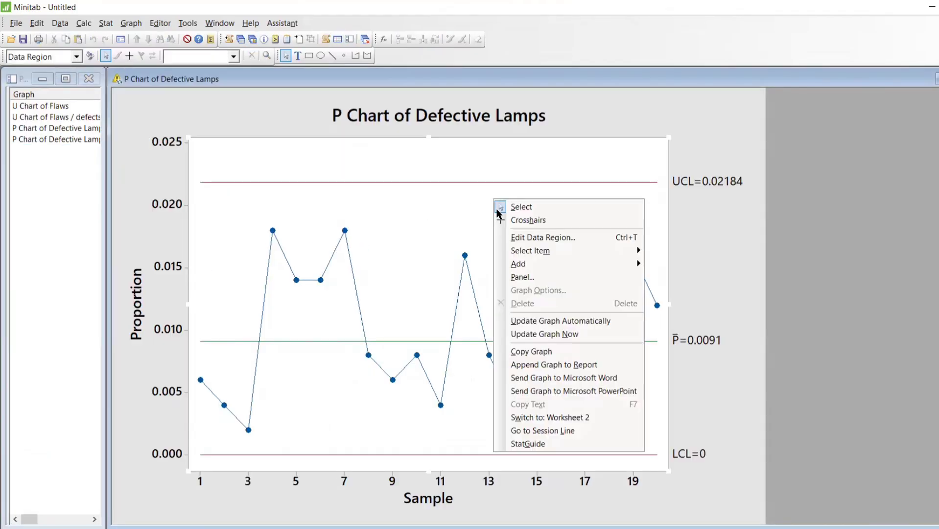
left_click(570, 322)
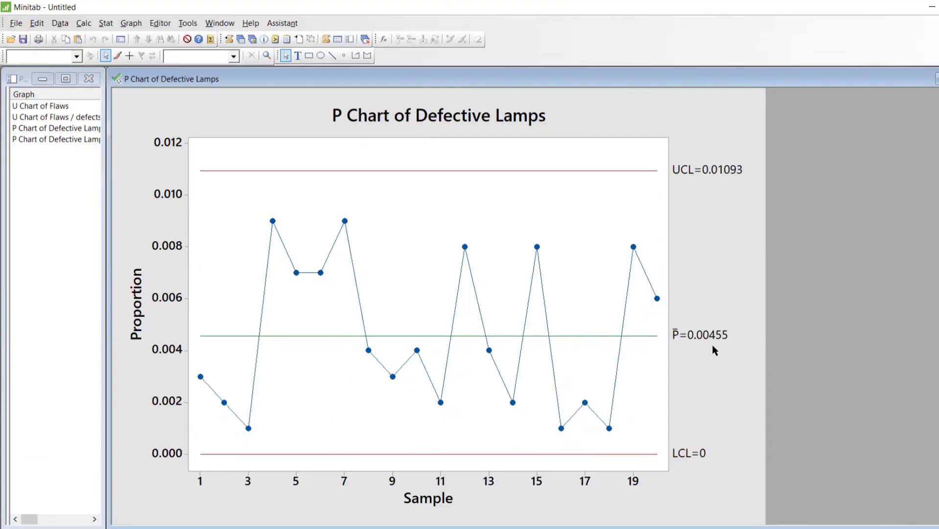
- Compare the UCL and P Bar values of Excel's P chart with those of Minitab's P chart
key("alt+Tab")
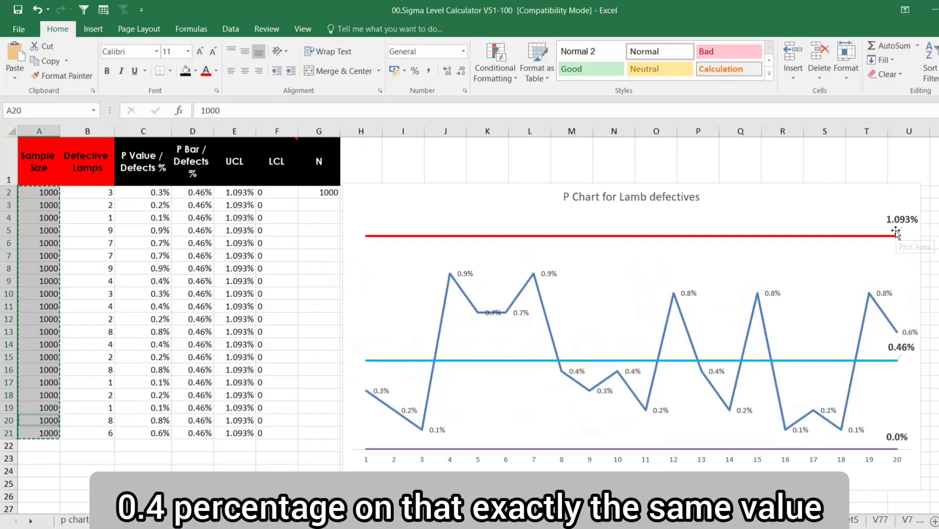
key("alt+Tab")
key("alt+Tab")
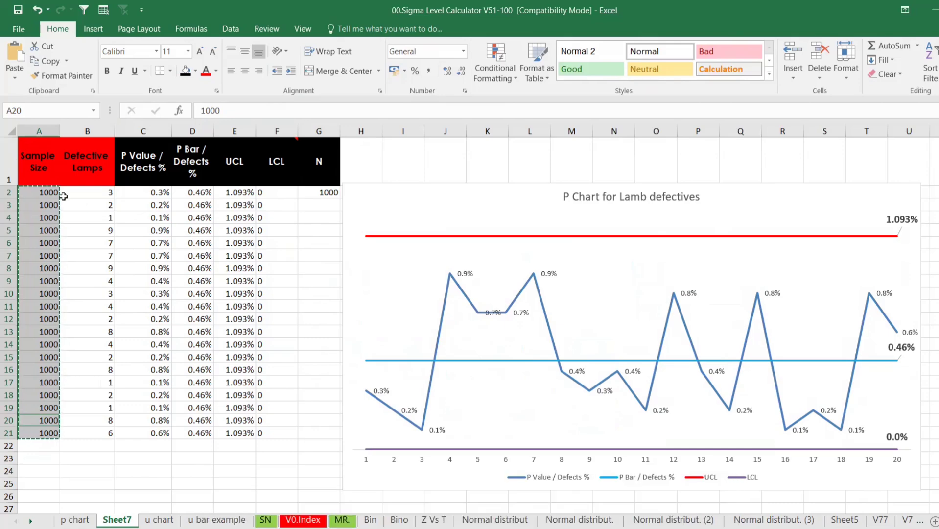
- Enter =RANDBETWEEN(1,12) in B2 and fill it down the Defective Lamps column to B21
left_click(84, 192)
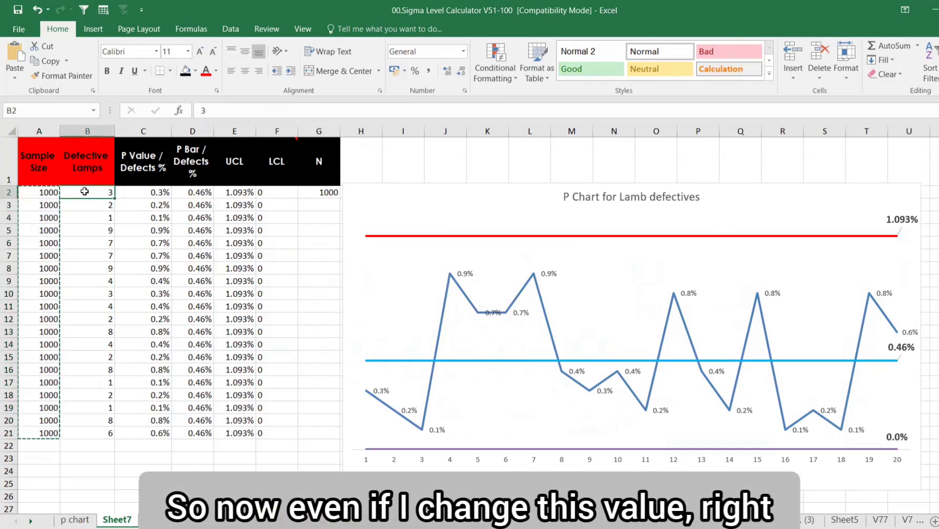
type("=ram")
key("BackSpace")
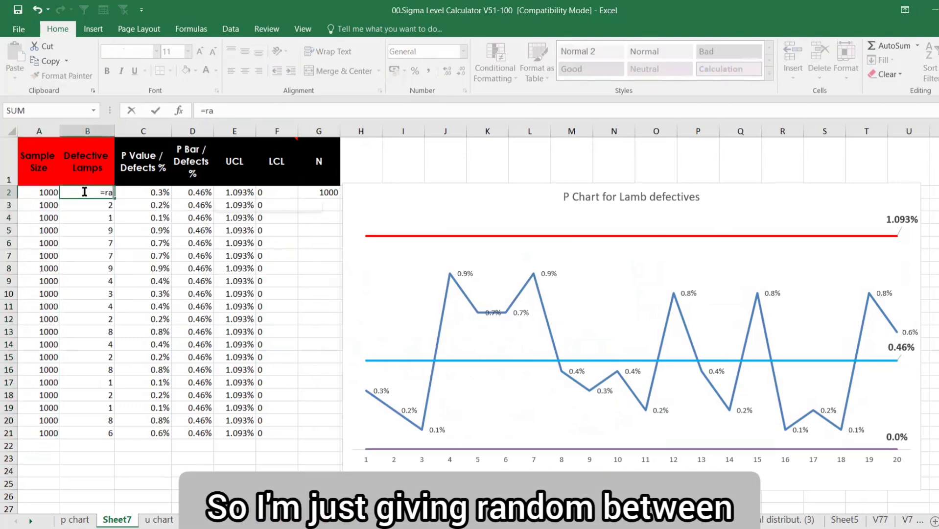
type("n")
key("Down")
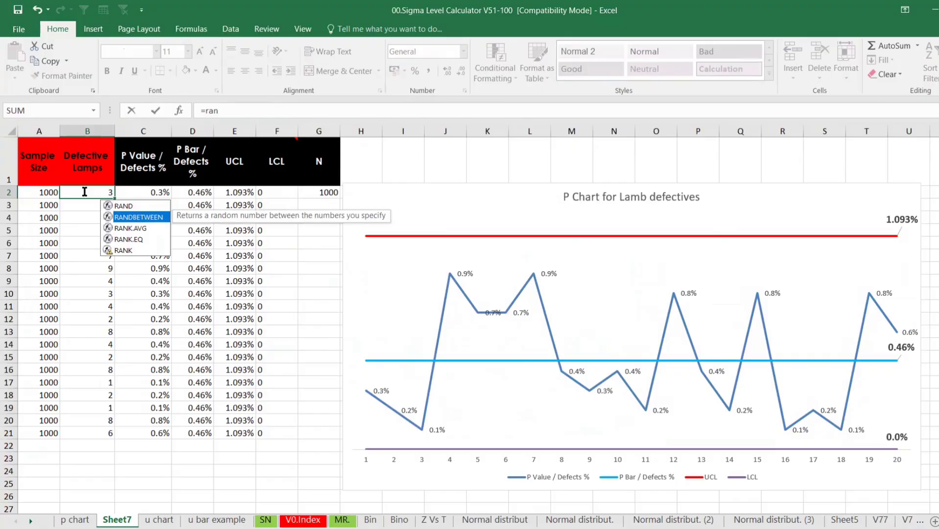
key("Tab")
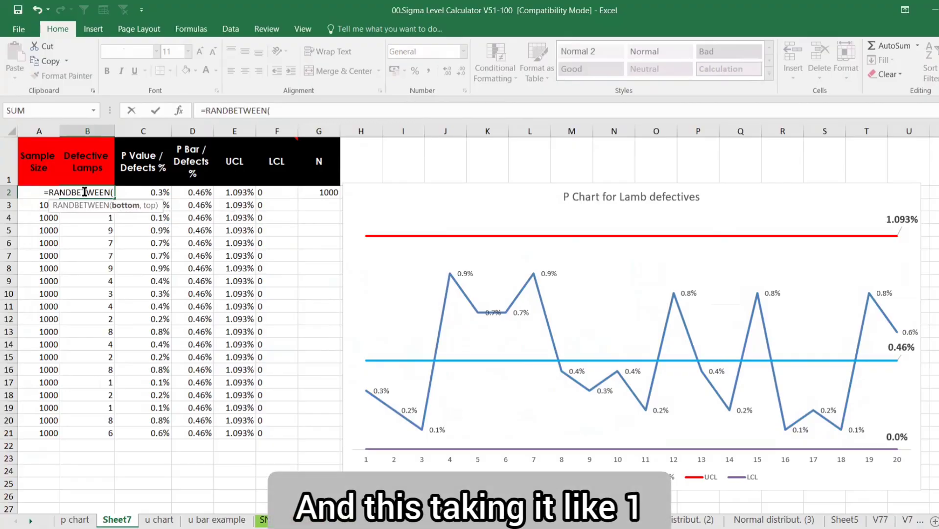
type("1,12)")
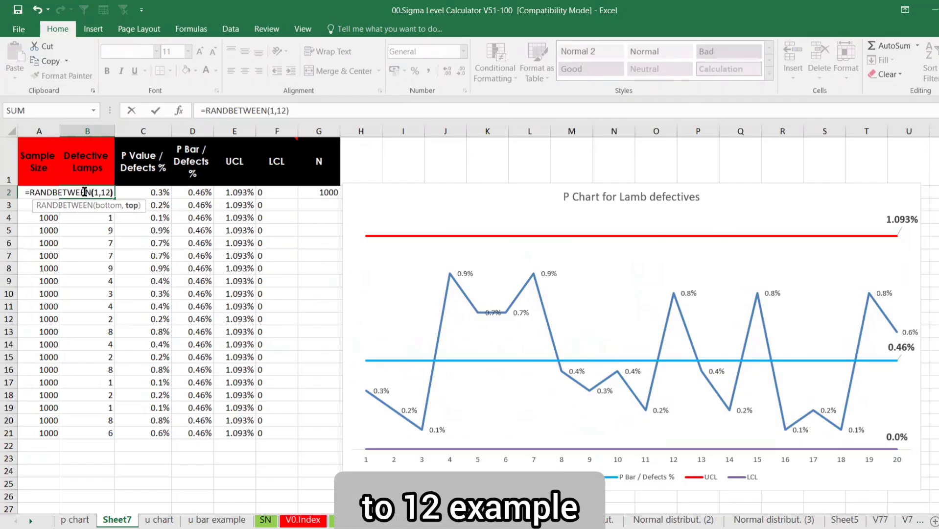
key("Return")
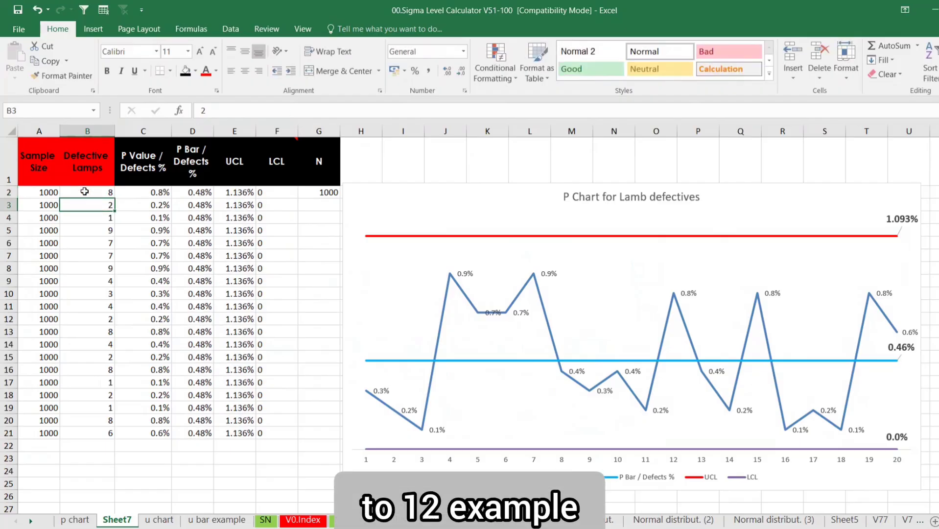
left_click(85, 192)
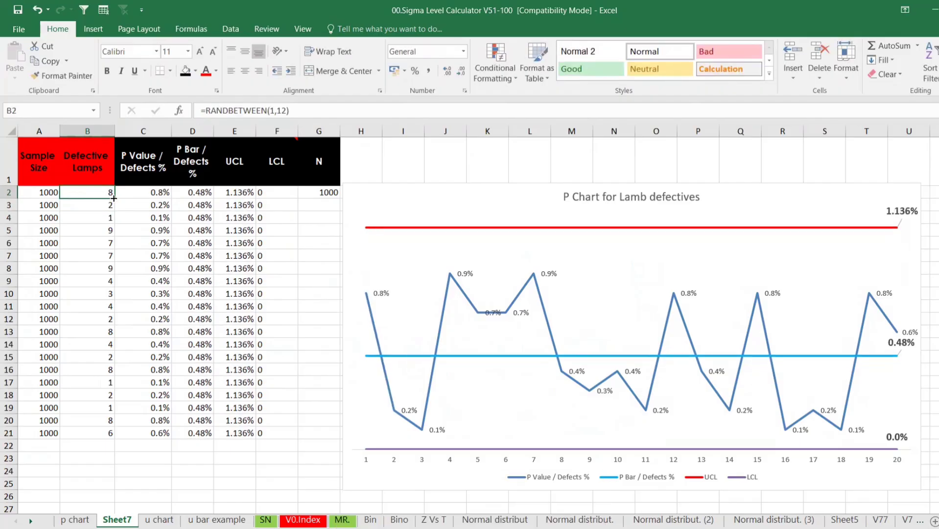
double_click(113, 199)
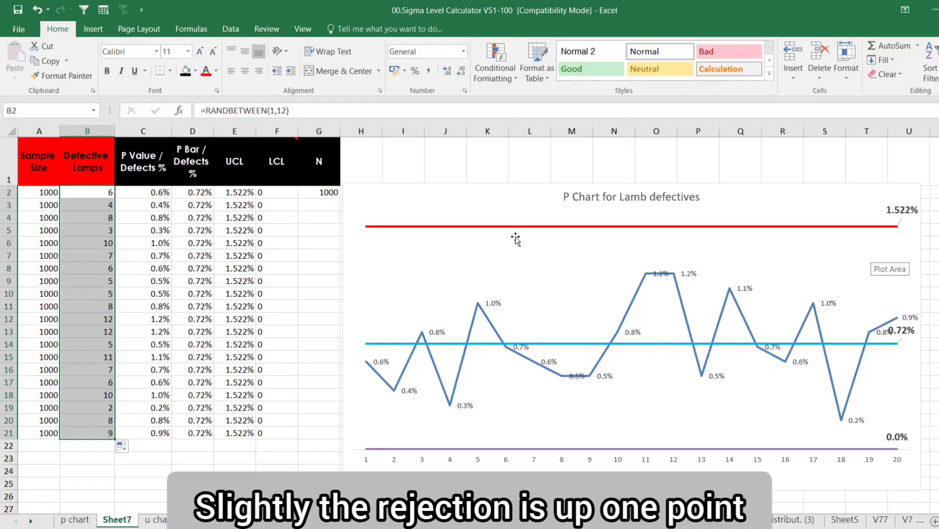
- Convert the random formulas in B2:B21 to fixed values by pasting them over themselves as values
left_click_drag(105, 194, 105, 433)
key("ctrl+c")
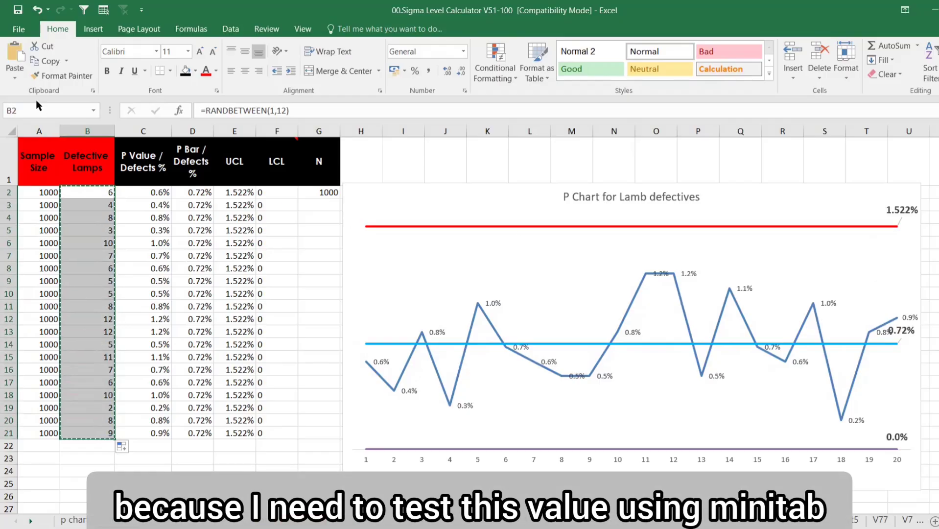
left_click(14, 77)
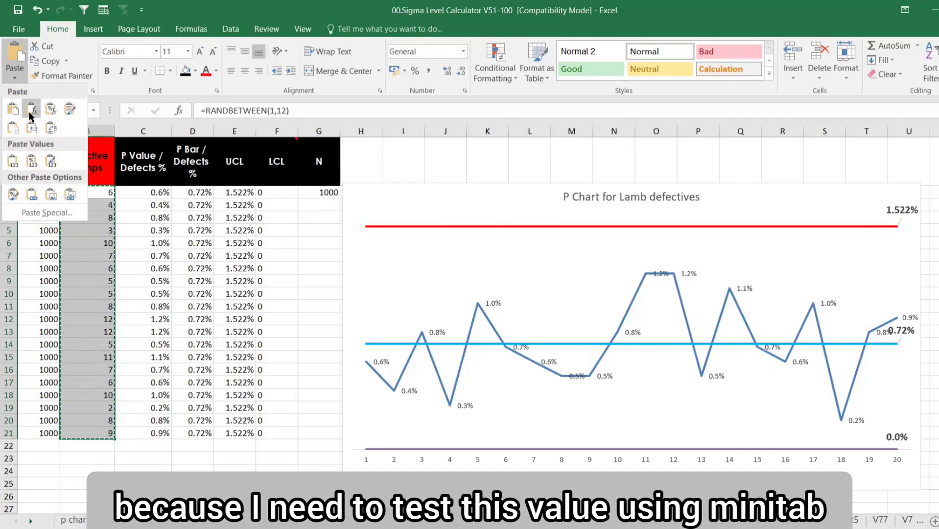
left_click(13, 161)
- Replace the Sample Size and Defective Lamps data in Minitab's Worksheet 2 with A1:B21 from Excel and compare both P charts
left_click_drag(32, 167, 105, 432)
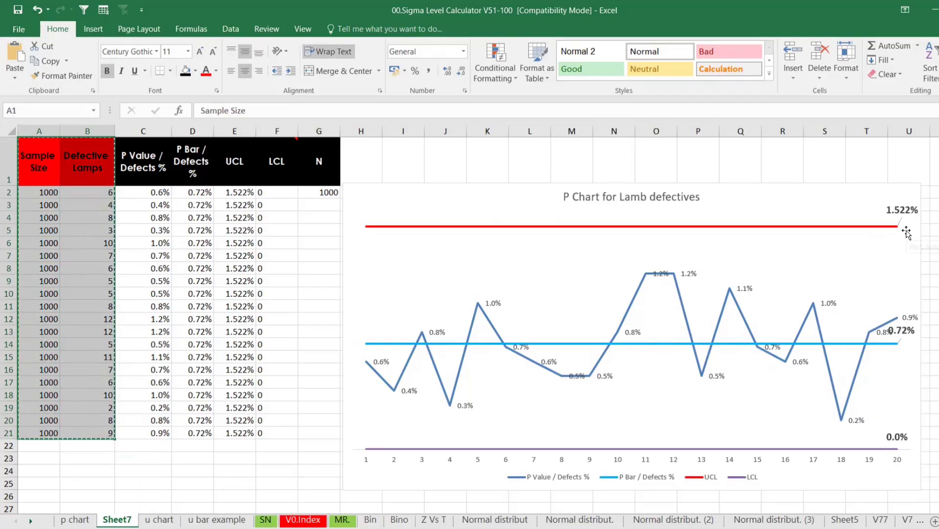
key("alt+Tab")
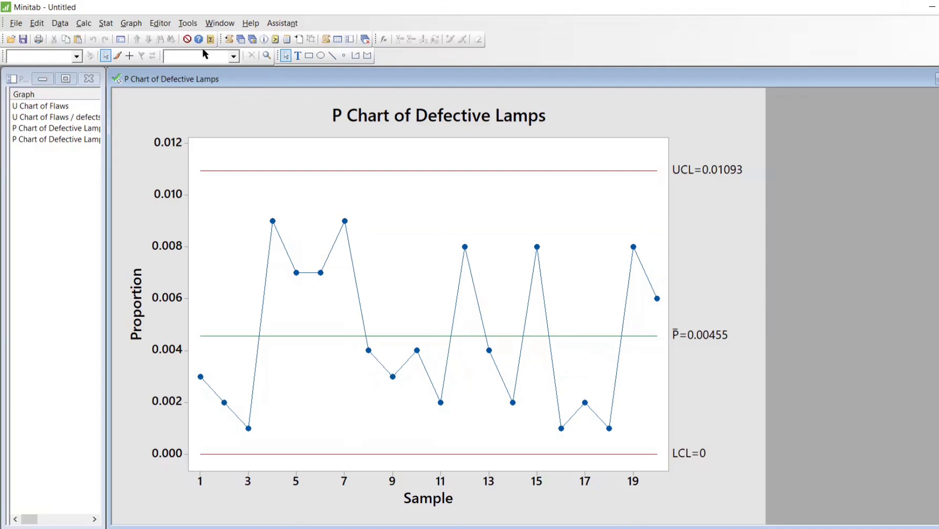
left_click(242, 40)
left_click(168, 97)
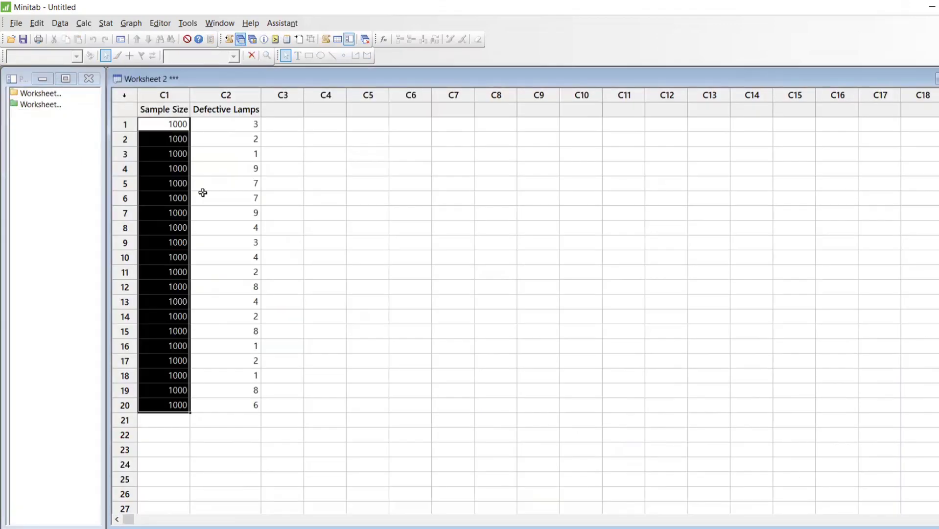
left_click_drag(164, 109, 222, 391)
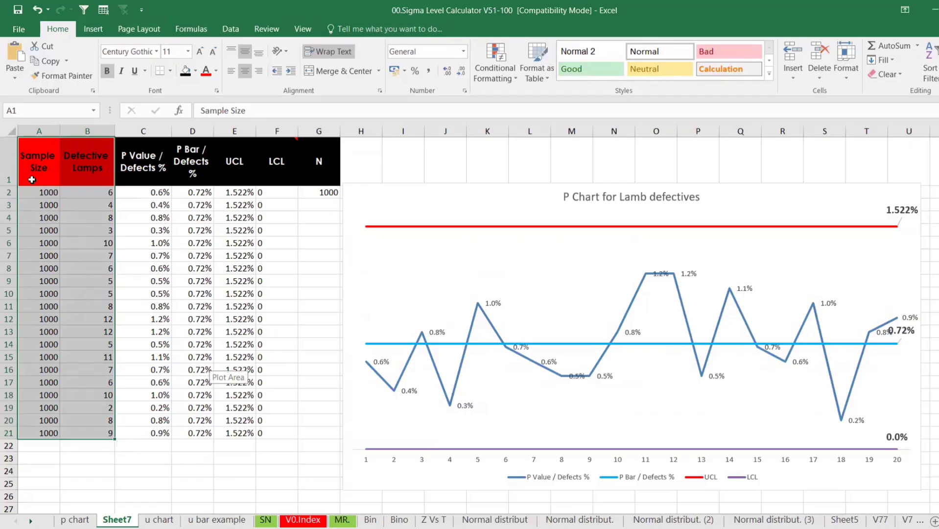
left_click_drag(33, 163, 94, 432)
key("ctrl+c")
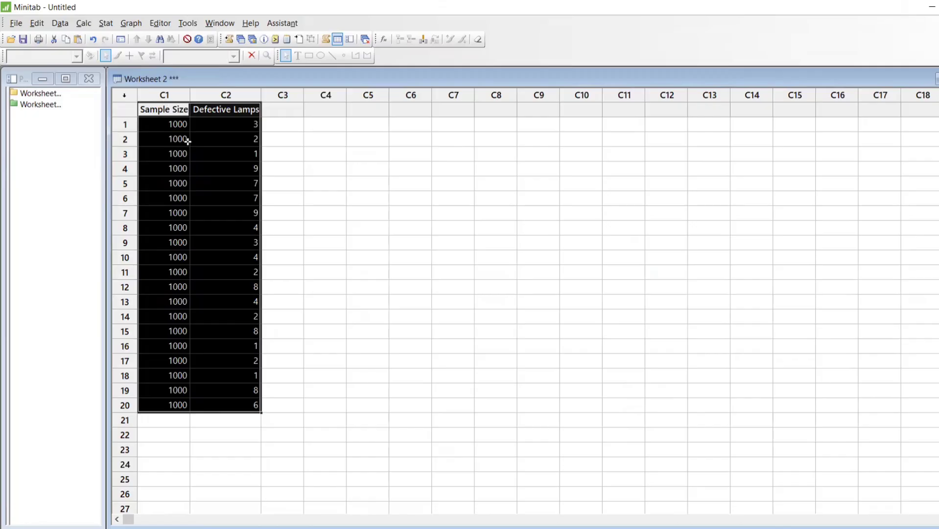
left_click_drag(187, 141, 228, 401)
key("ctrl+v")
left_click(252, 39)
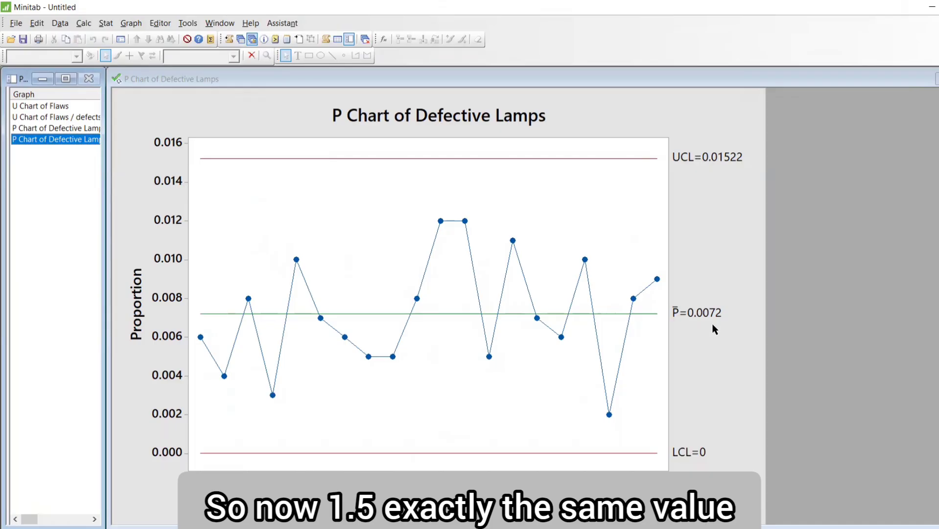
key("alt+Tab")
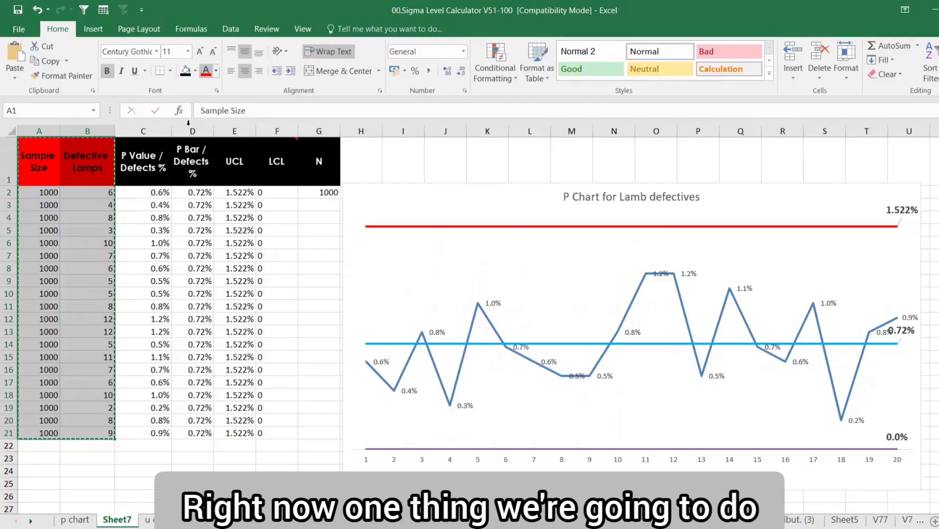
- Make the chart title "P Chart for Lamb defectives" on Sheet7 bold
left_click(48, 196)
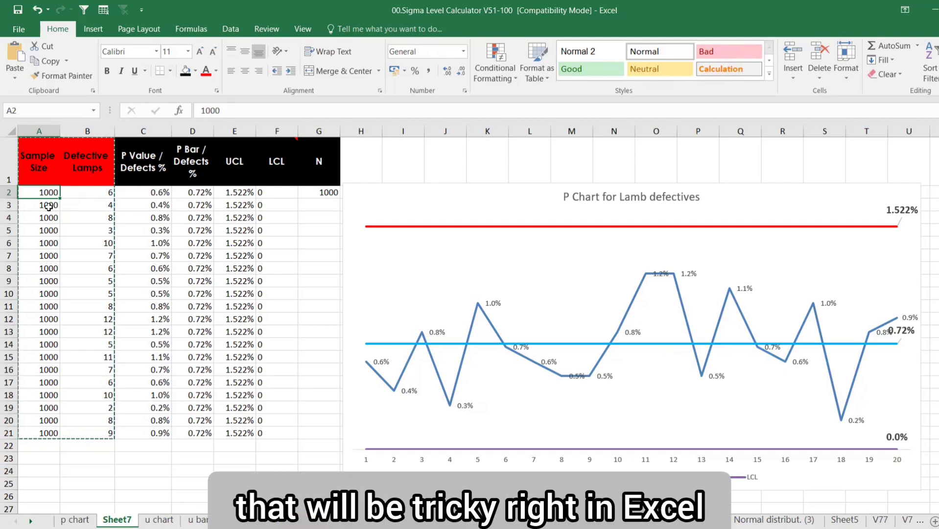
left_click(598, 198)
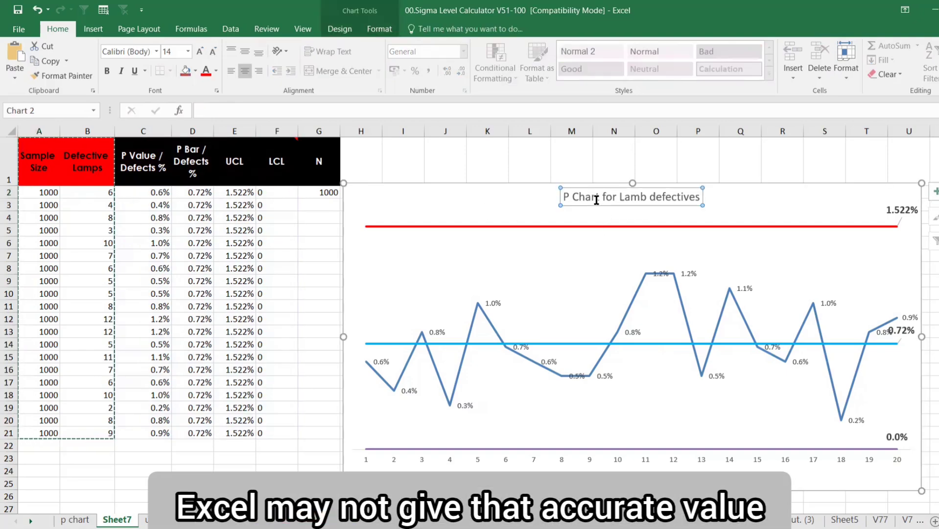
key("ctrl+b")
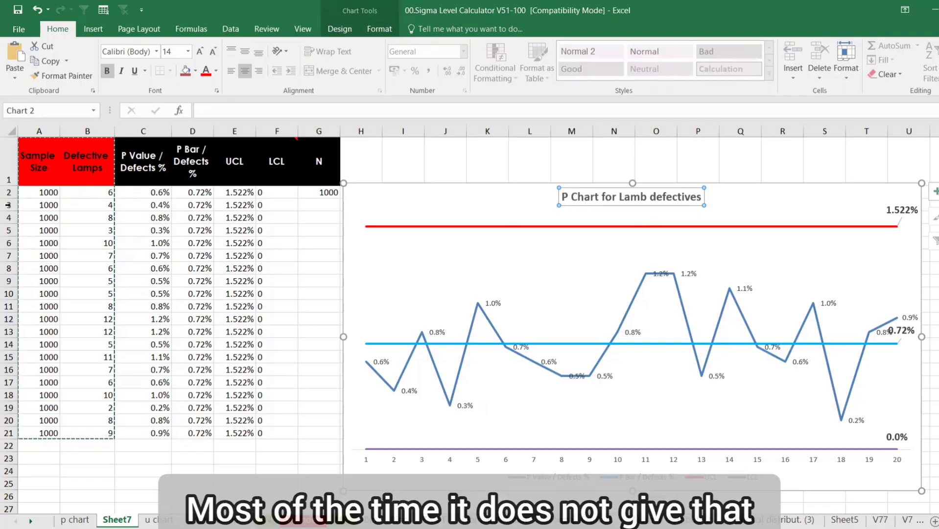
- Enter =RANDBETWEEN(500,1000) as the first Sample Size value in A2
left_click(53, 190)
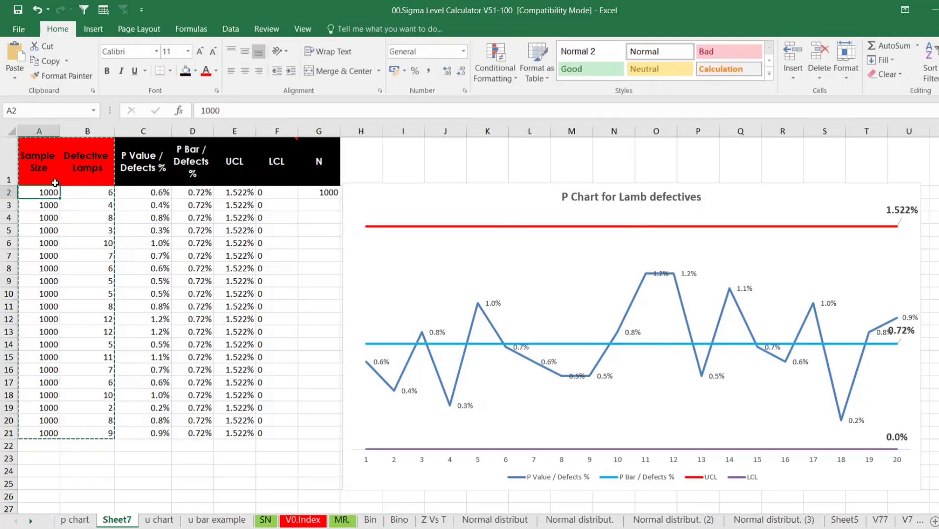
type("=ra")
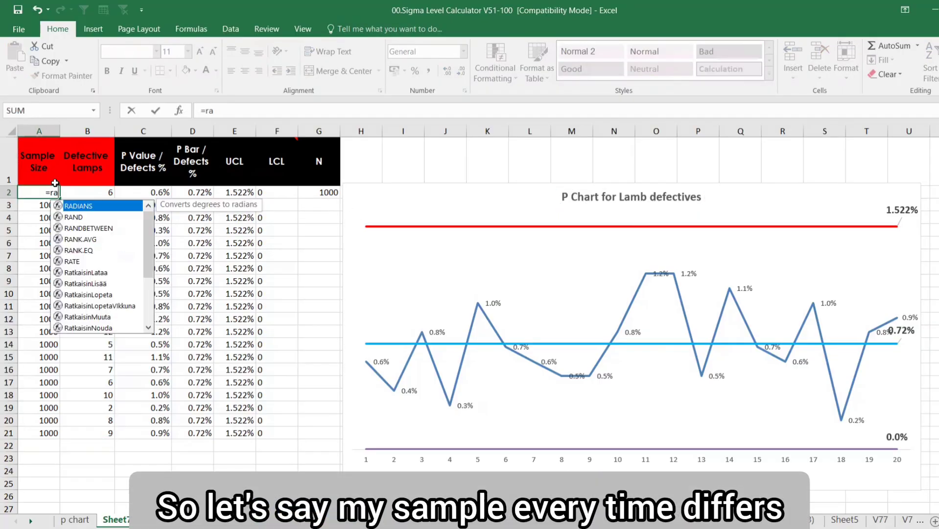
type("n")
key("Down")
key("Tab")
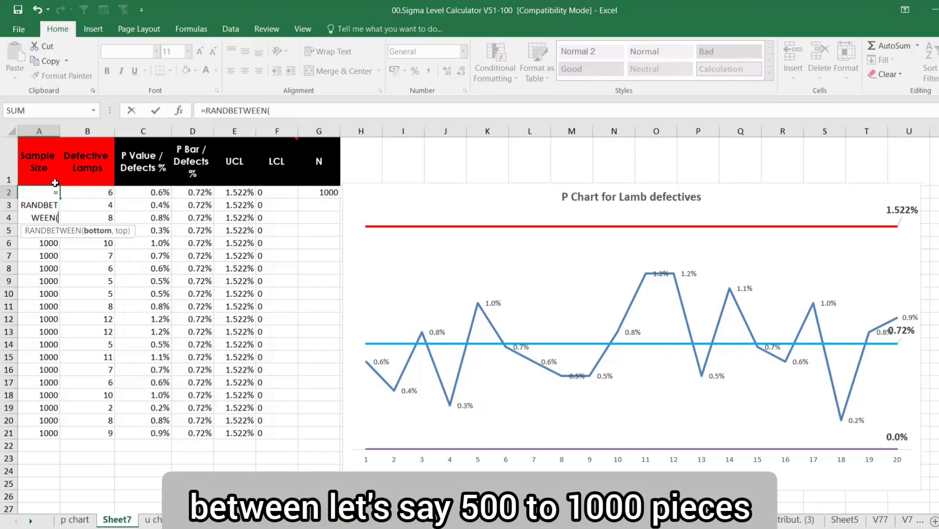
type("500")
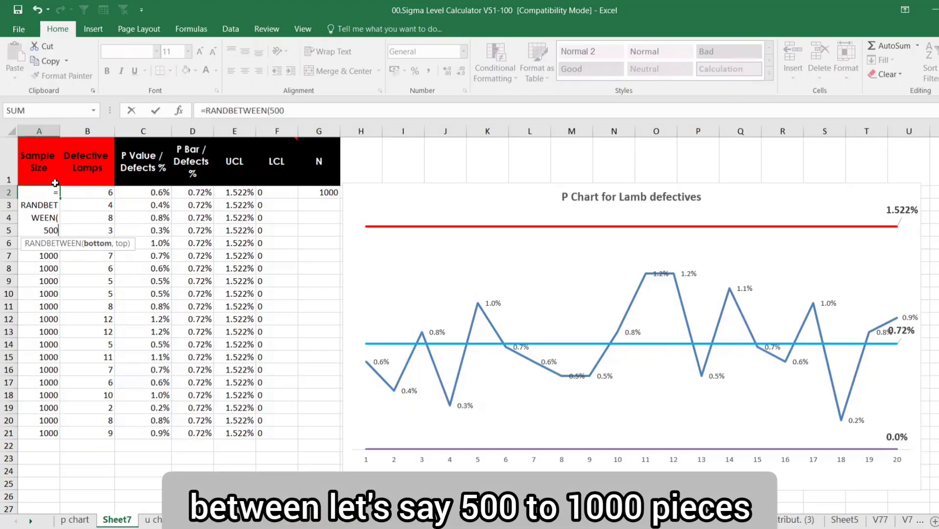
type(",")
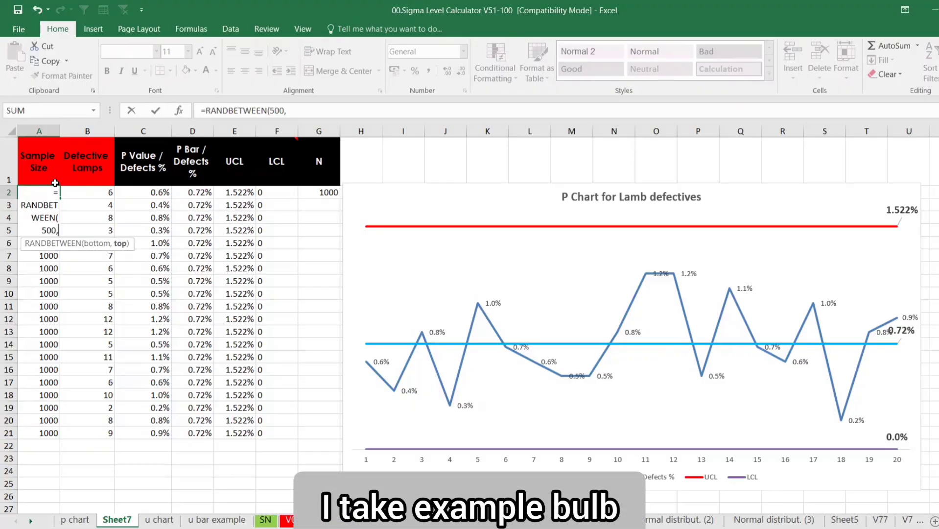
type("1000")
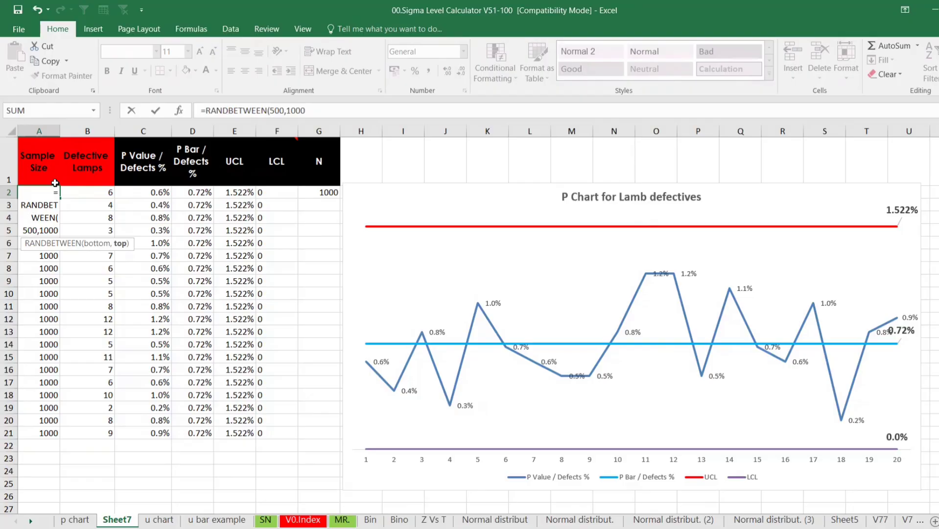
type(")")
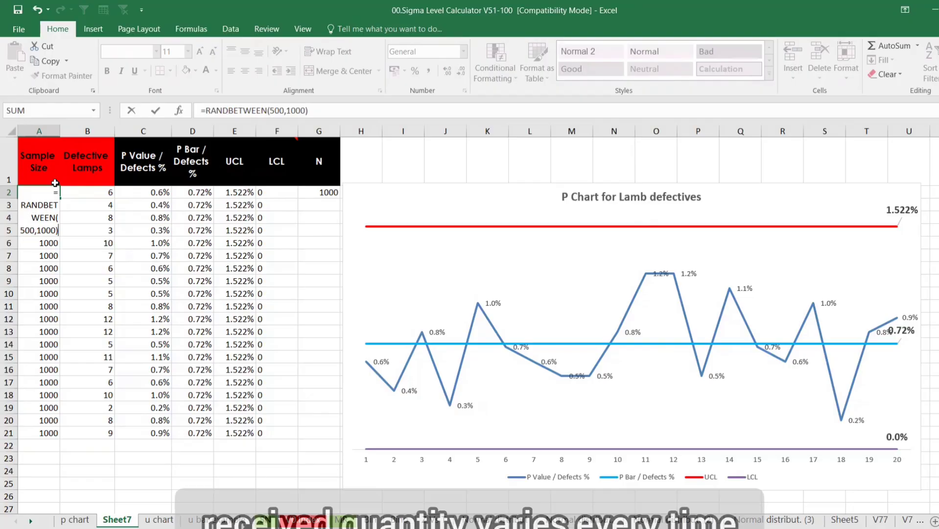
key("Return")
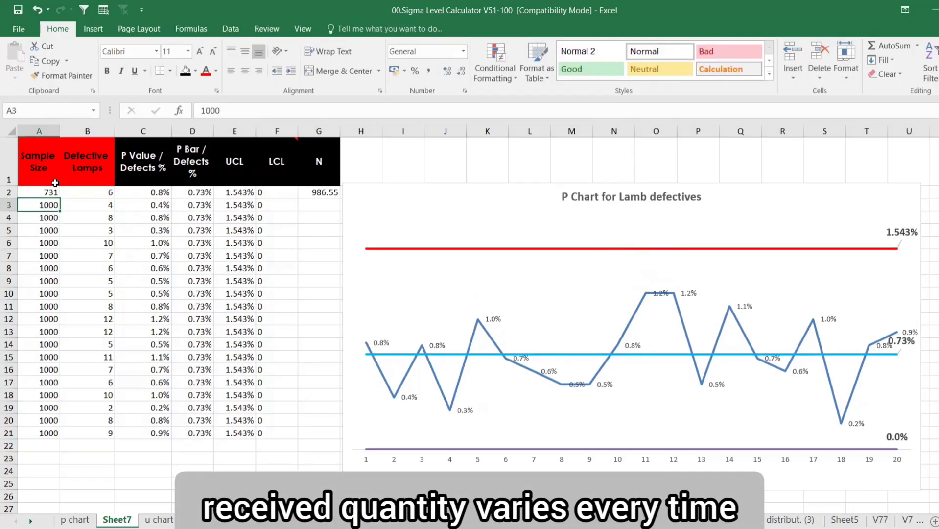
- Fill the A2 random formula down the Sample Size column to A21 and format the N average in G2 without decimals
left_click(36, 193)
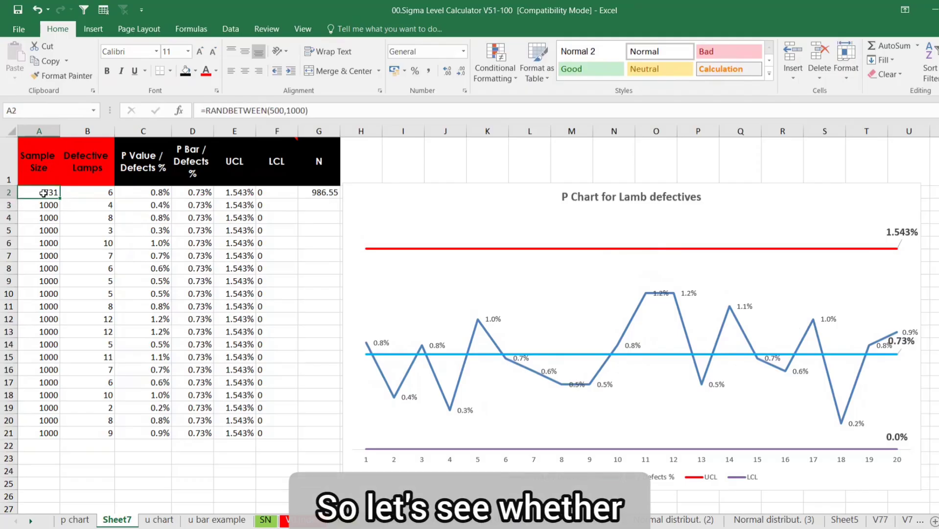
double_click(60, 198)
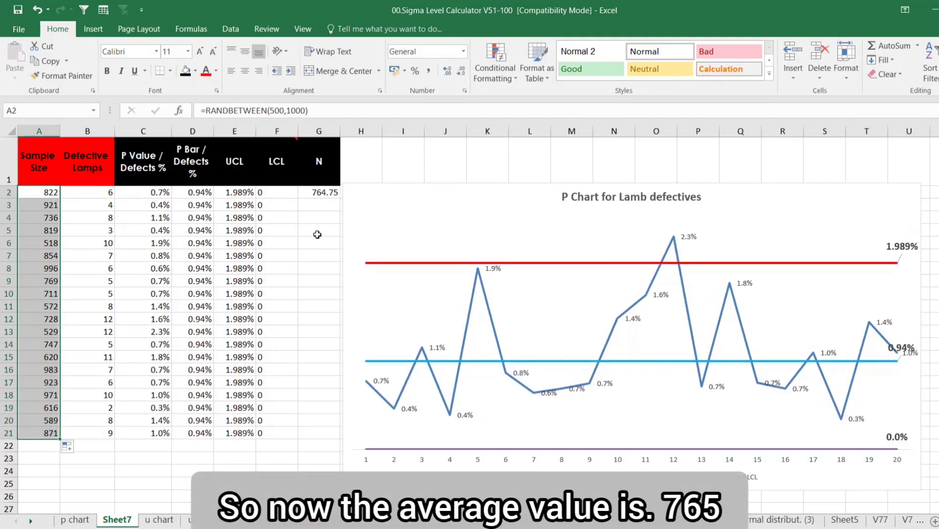
left_click(328, 192)
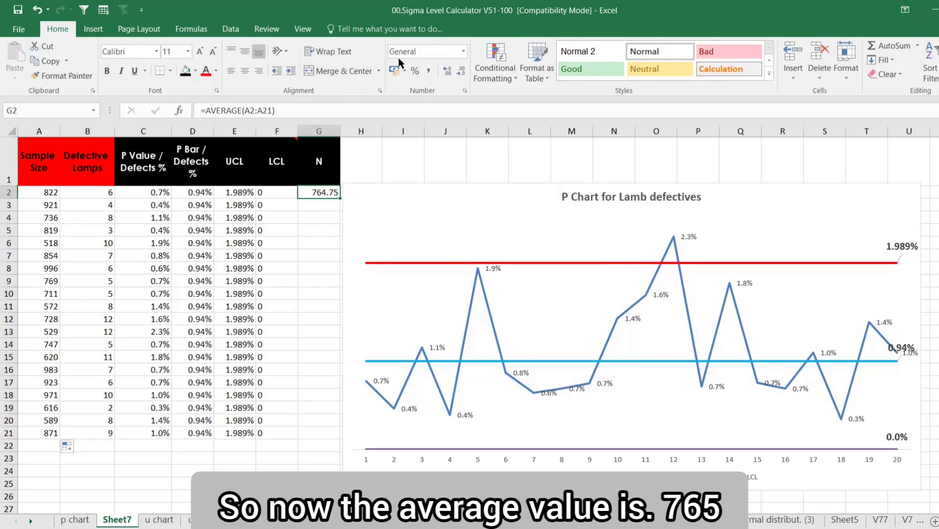
left_click(461, 70)
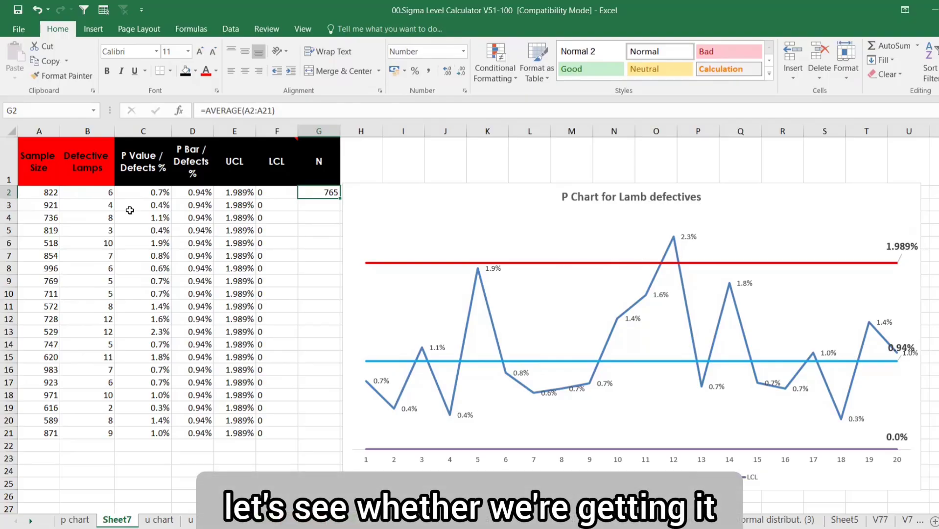
- Replace the Minitab Worksheet 2 data with the varying sample sizes and defectives from Excel's A1:B21, and compare both P charts
left_click_drag(44, 166, 83, 433)
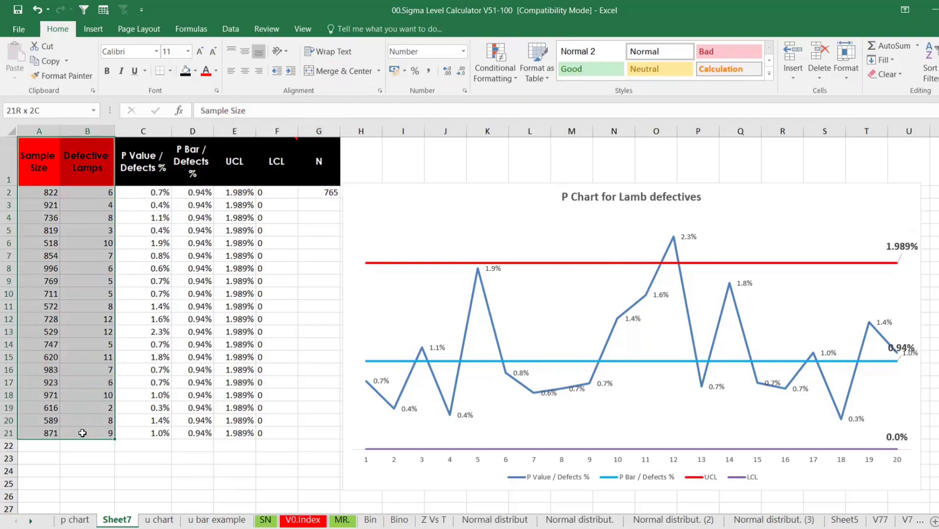
key("ctrl+c")
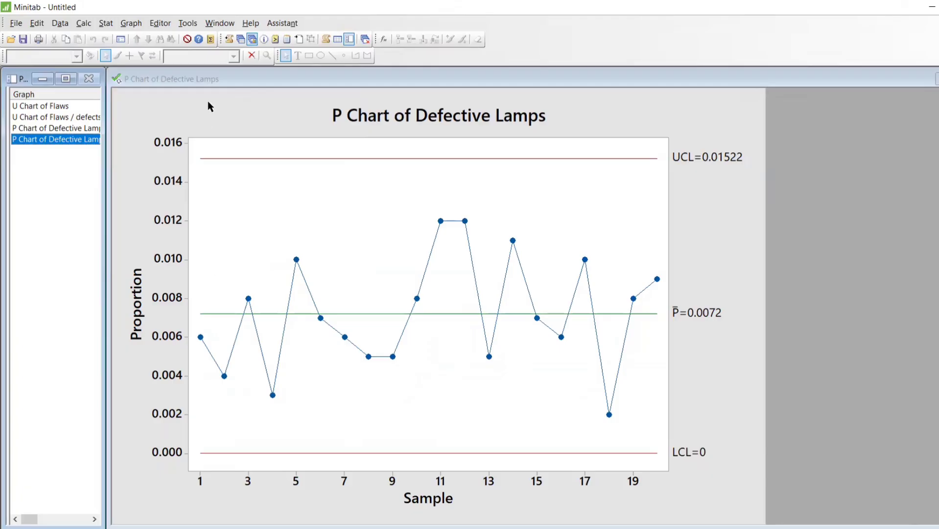
left_click(241, 39)
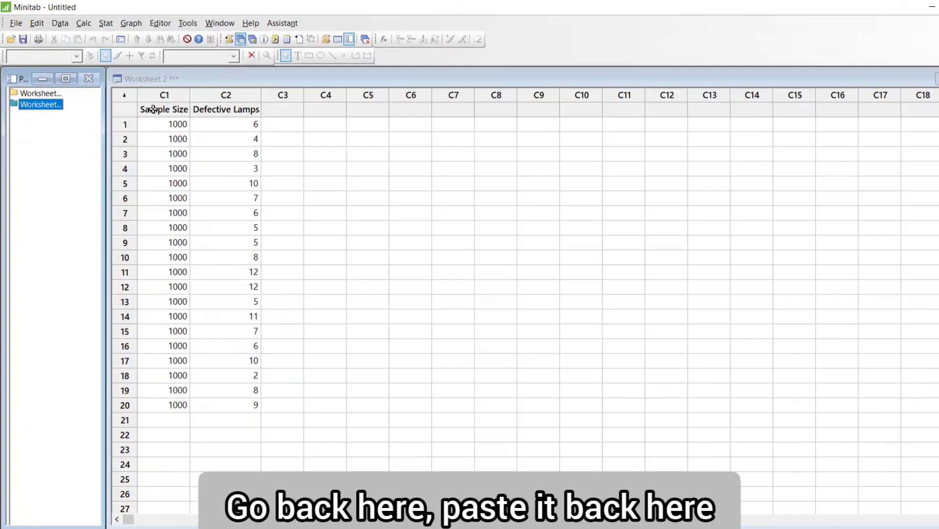
left_click_drag(154, 108, 243, 404)
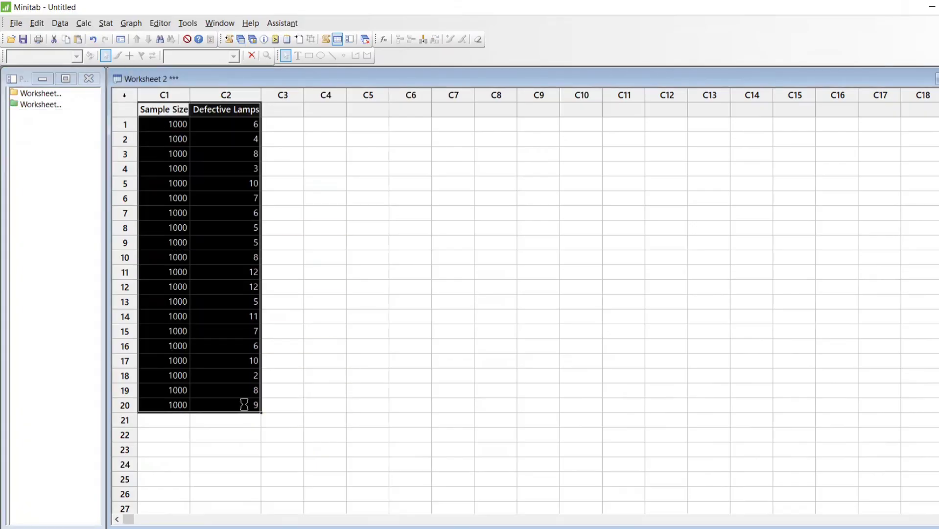
key("ctrl+v")
left_click(252, 40)
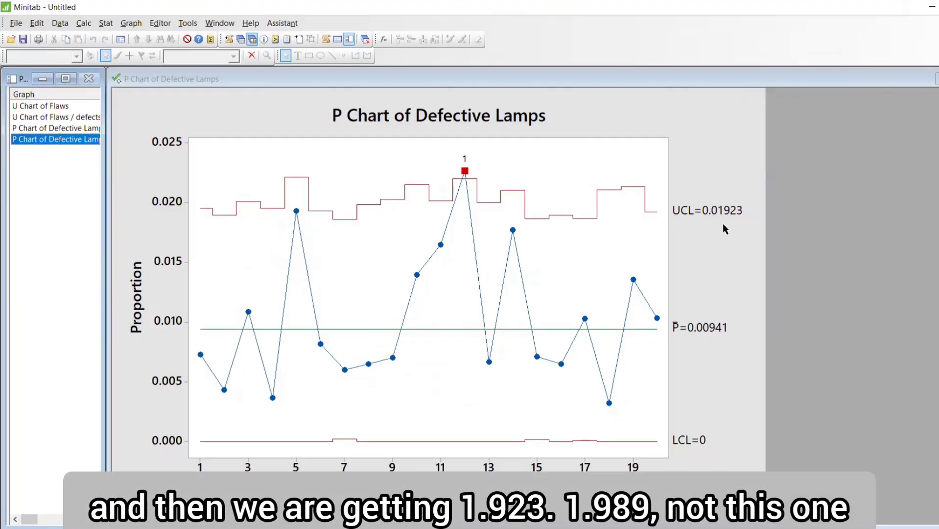
key("alt+Tab")
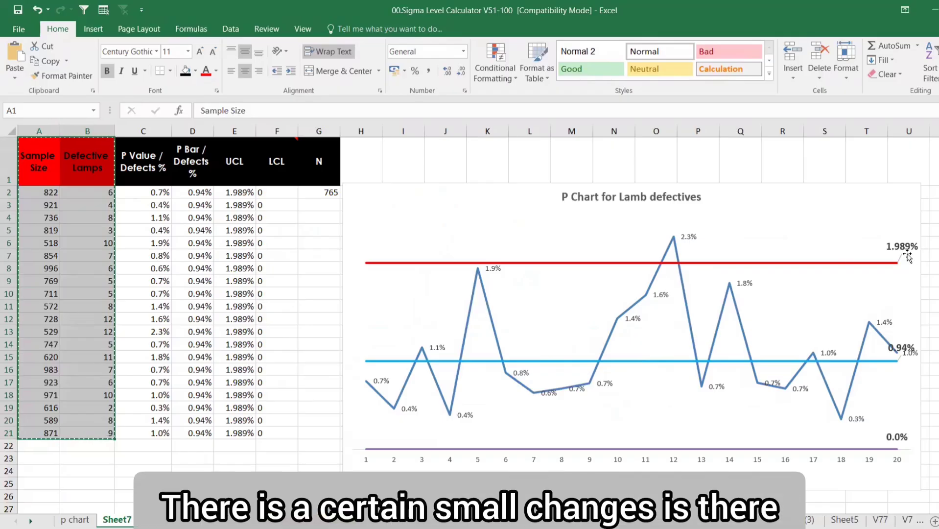
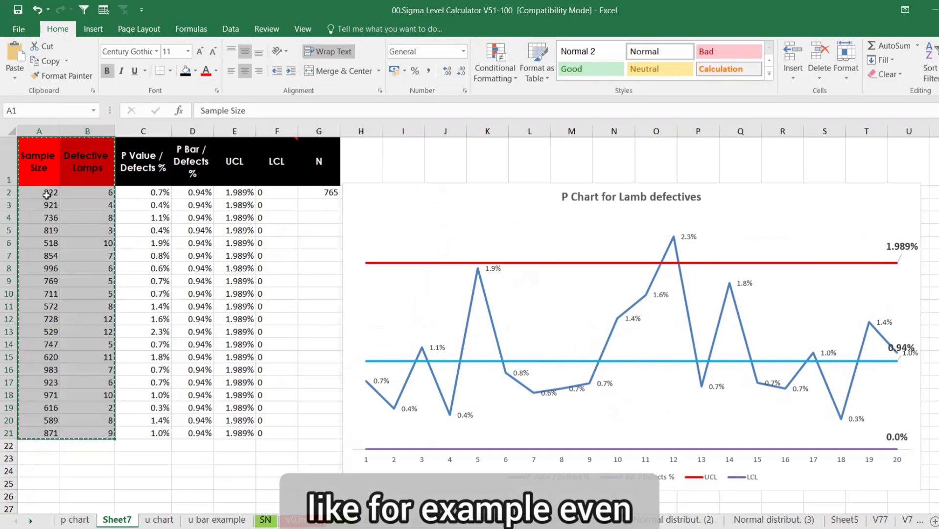
- Set every Sample Size value in A2:A21 to a constant 500
left_click(47, 195)
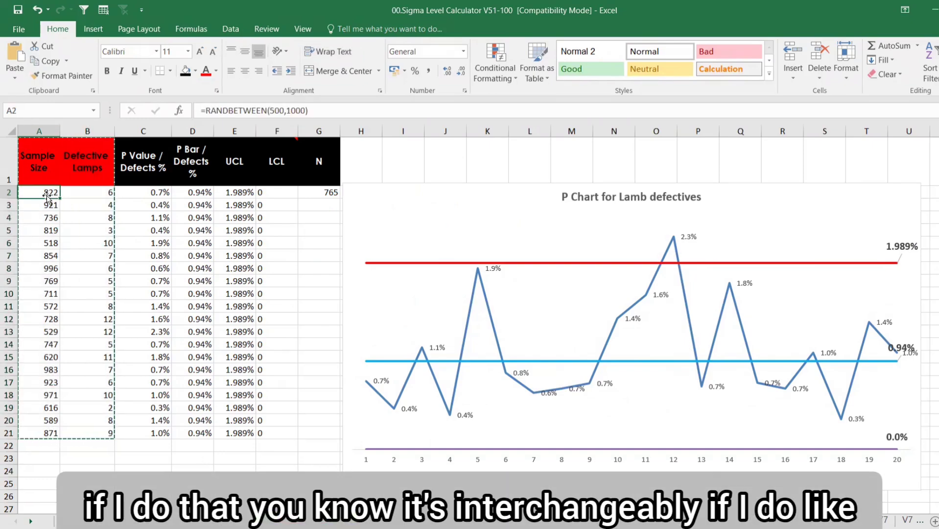
type("500")
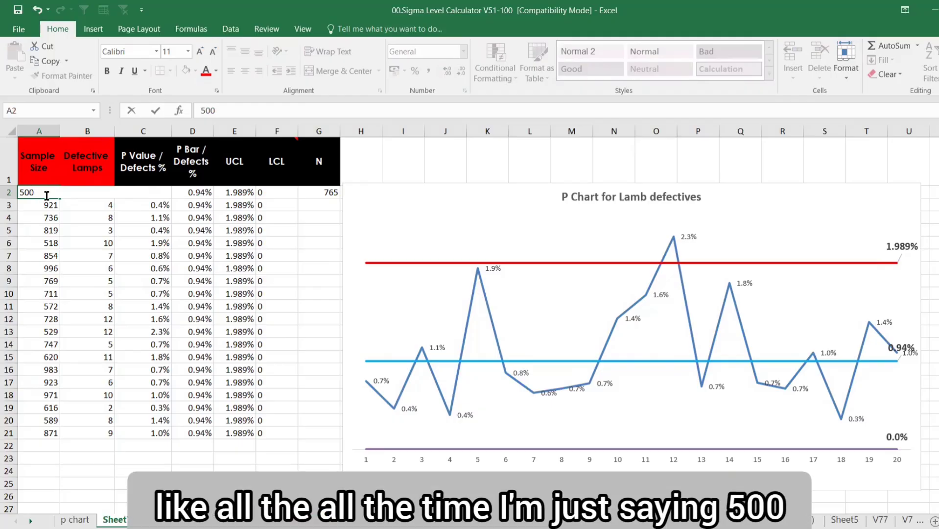
key("Return")
left_click(43, 191)
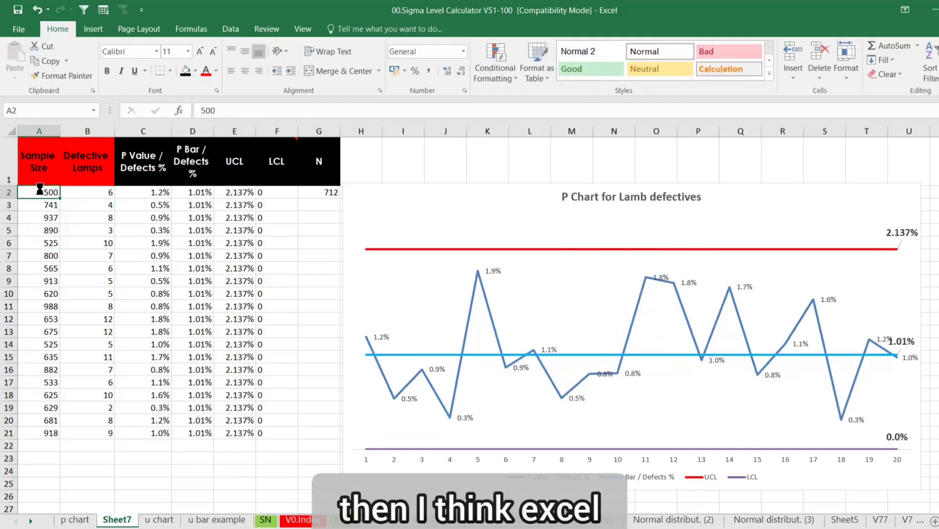
key("ctrl+c")
left_click_drag(40, 189, 45, 432)
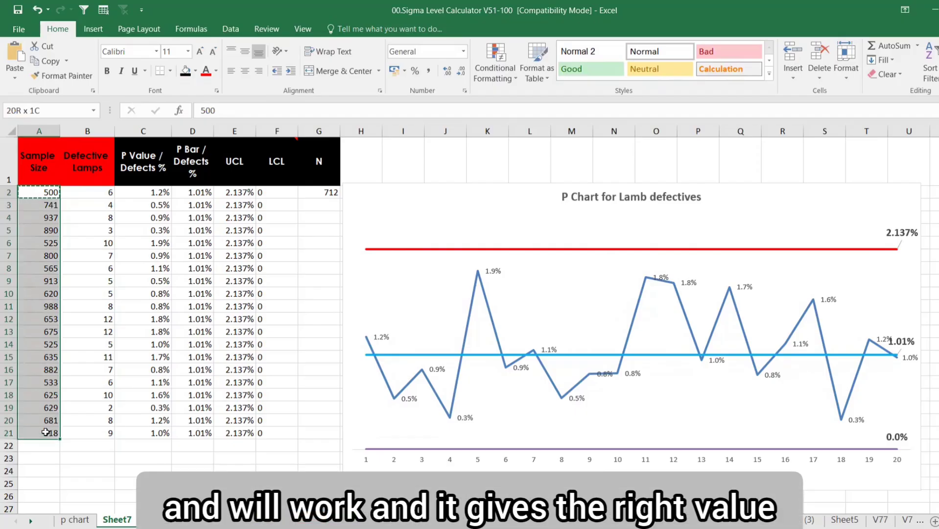
key("ctrl+v")
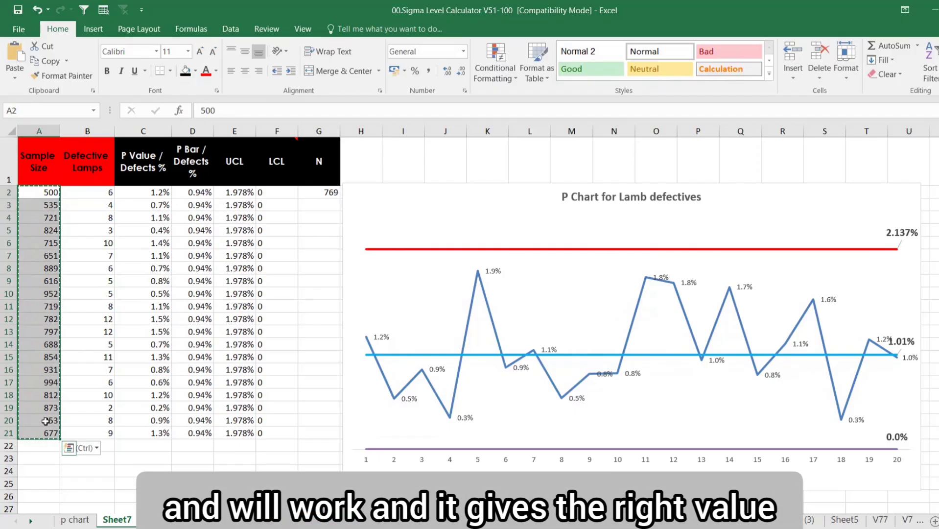
left_click(41, 191)
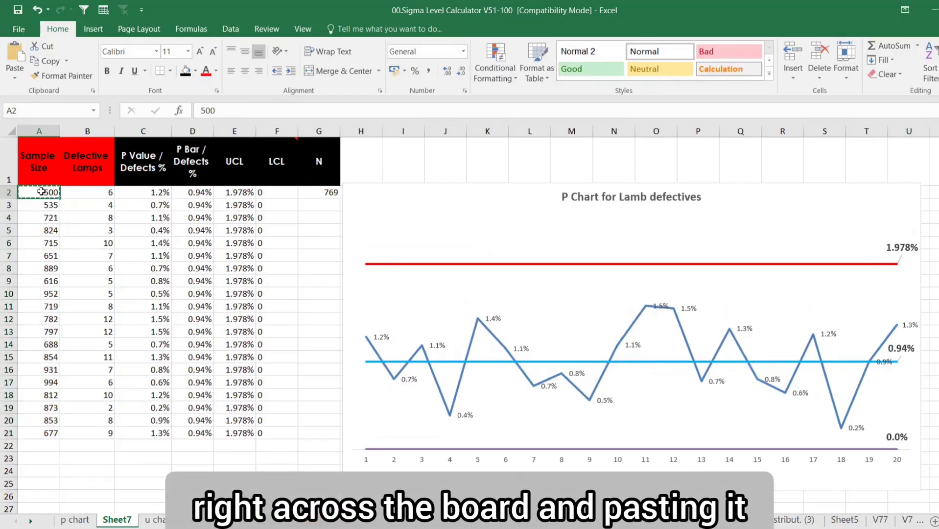
left_click_drag(43, 203, 32, 432)
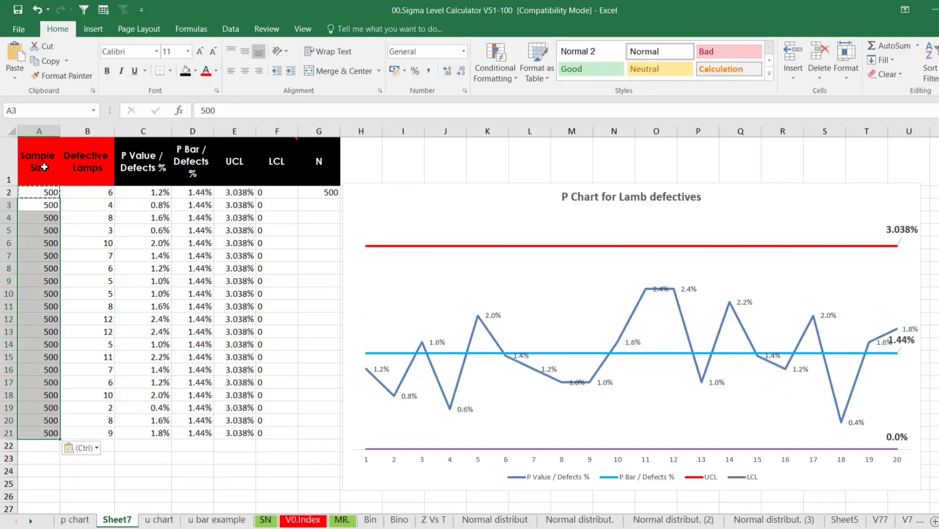
- Copy A1:B21 with the constant 500 sample size over Minitab's Worksheet 2 data and compare its P chart with Excel's
left_click_drag(45, 170, 97, 427)
key("ctrl+c")
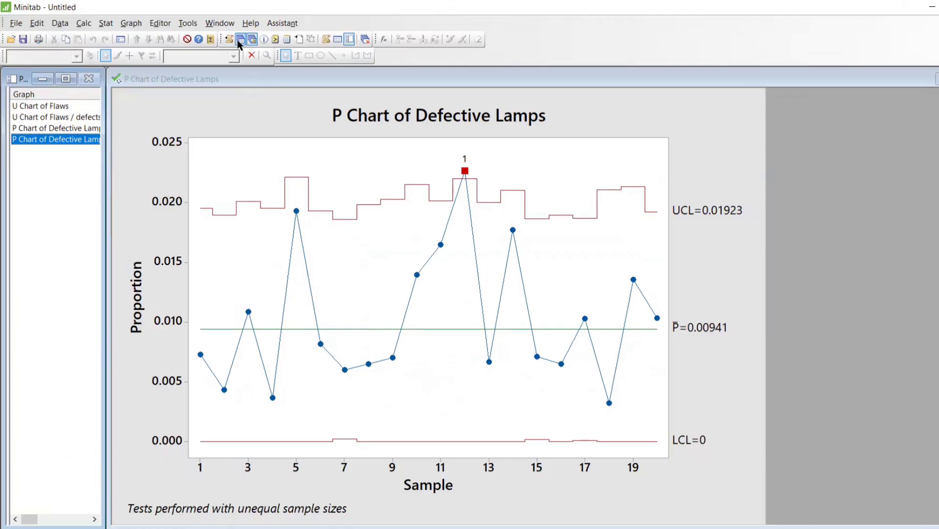
left_click(238, 41)
left_click_drag(168, 108, 228, 401)
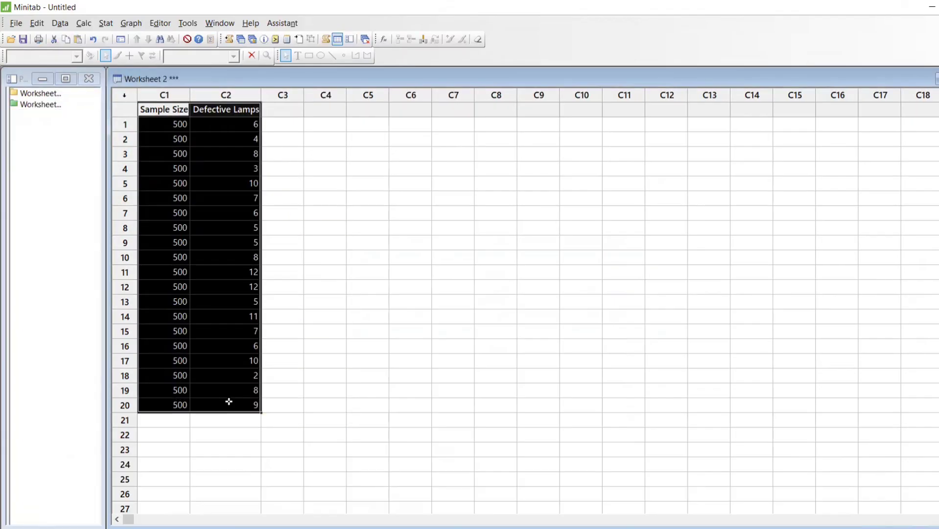
left_click(251, 40)
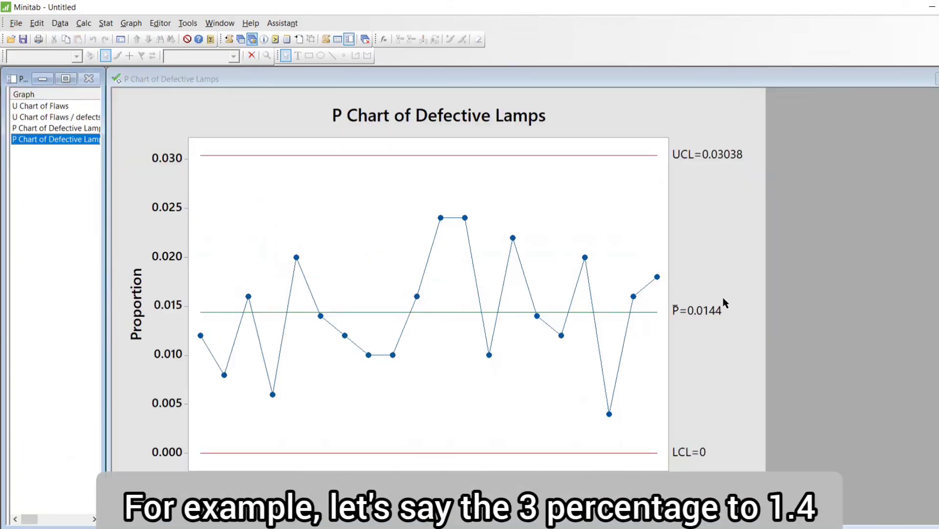
key("alt+Tab")
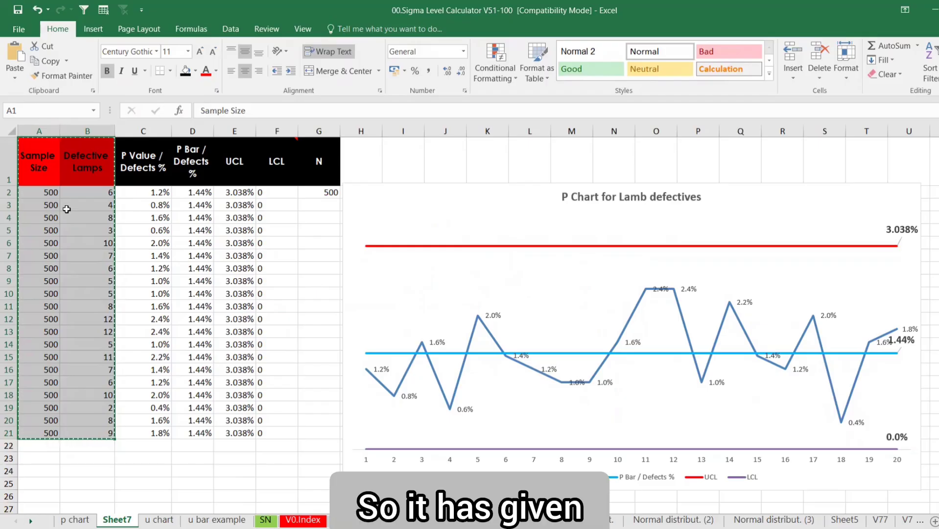
- Replace the first Sample Size value in A2 with the formula =RANDBETWEEN(500,1000)
left_click(43, 192)
type("=ran")
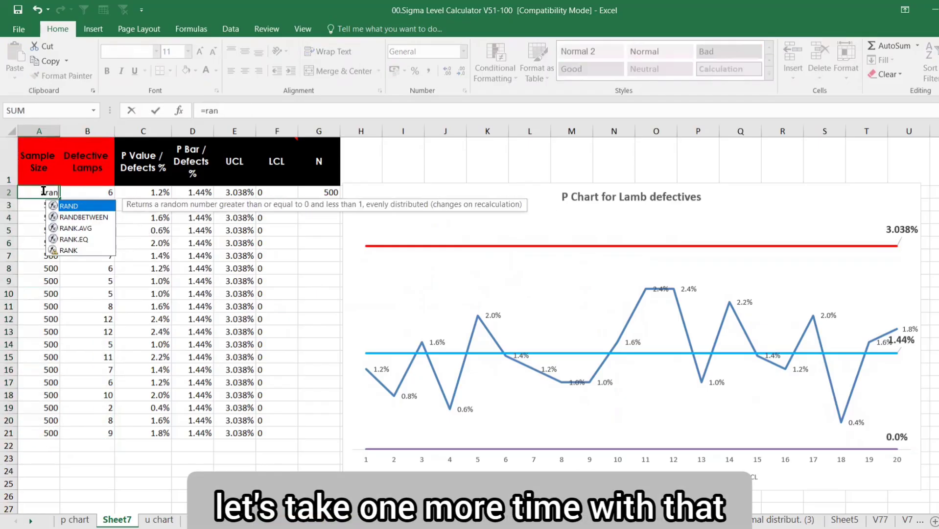
key("Down")
key("Tab")
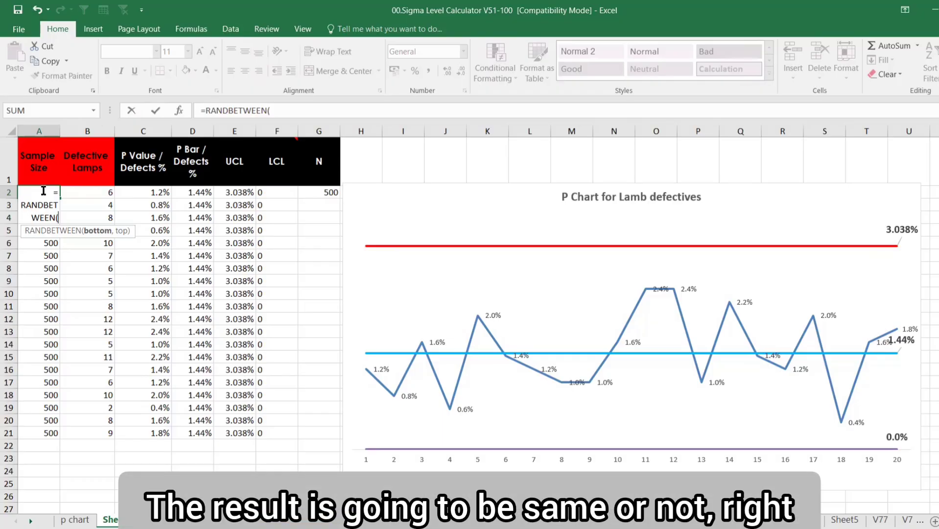
type("500,")
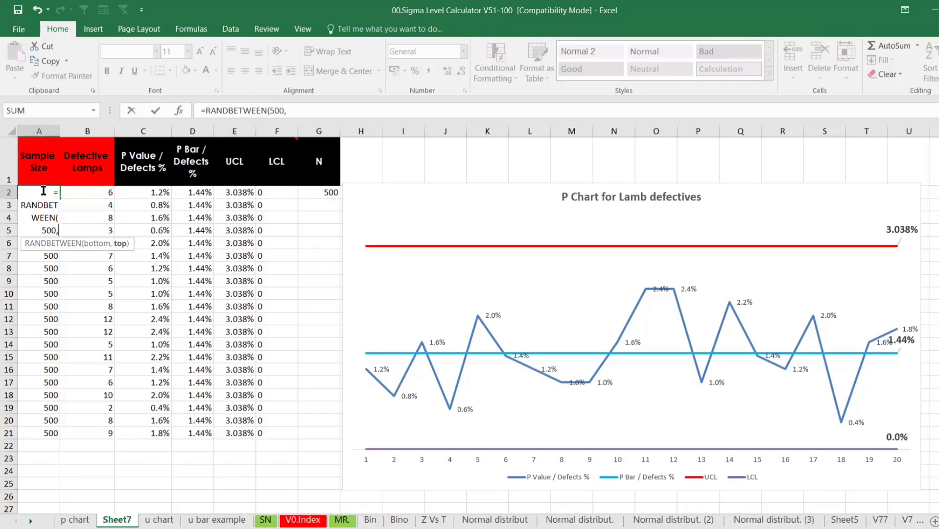
type("1000")
key("Return")
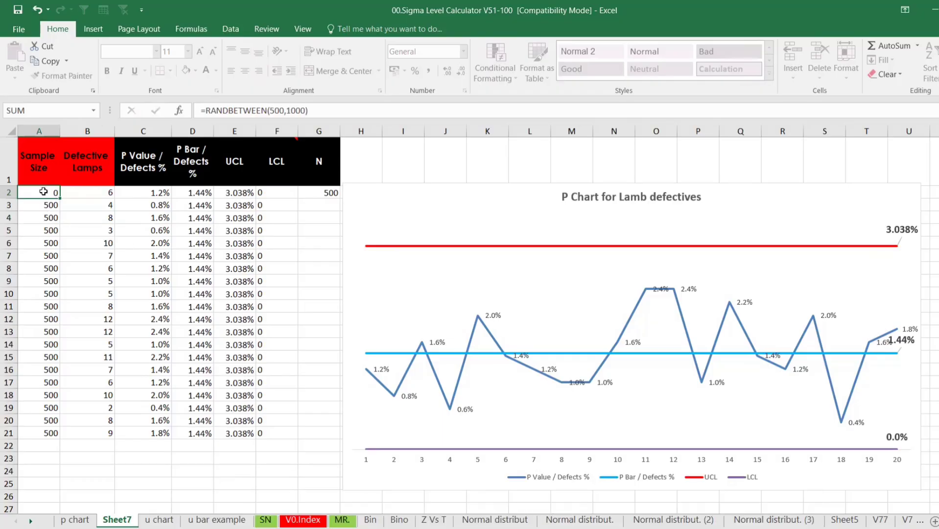
key("Up")
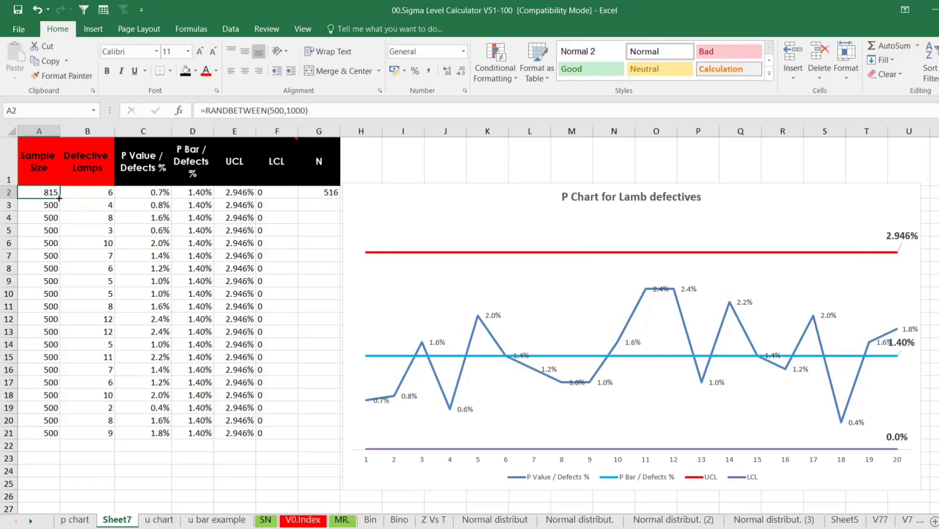
- Fill the RANDBETWEEN formula down to A21 and copy A1:B21 over the Sample Size and Defective Lamps data in Minitab's Worksheet 2
double_click(60, 198)
left_click_drag(40, 162, 103, 433)
key("ctrl+c")
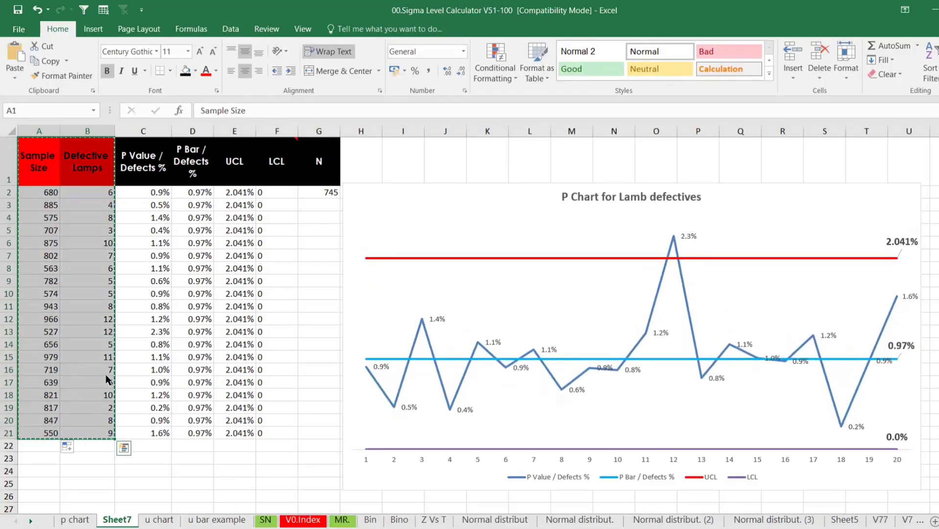
key("alt+Tab")
left_click(239, 41)
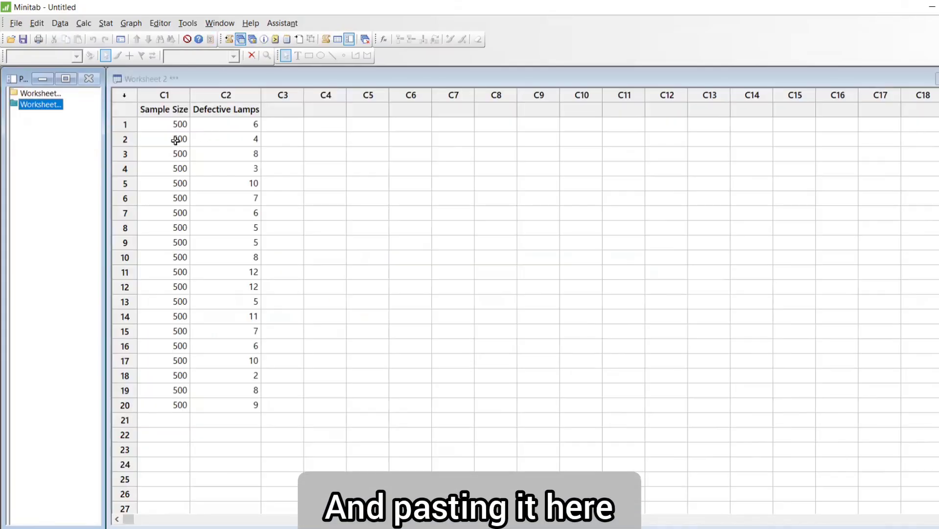
left_click_drag(164, 112, 237, 402)
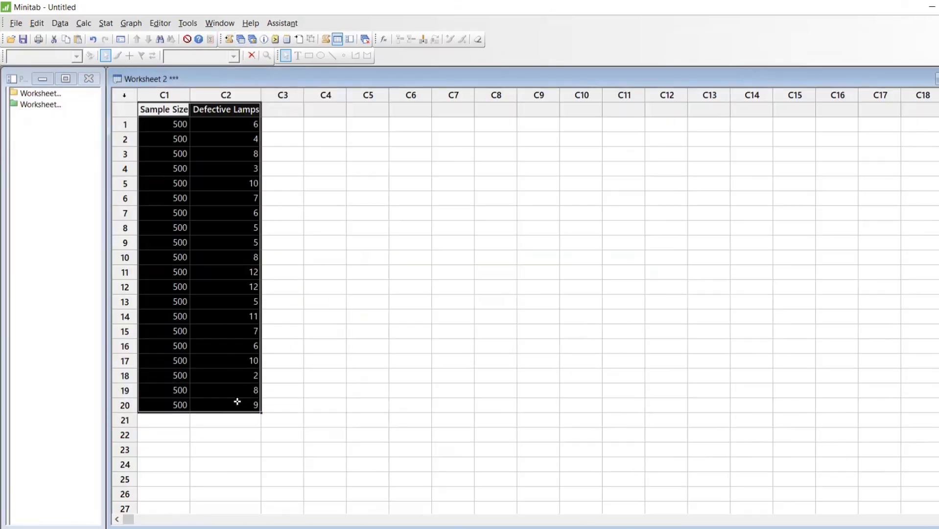
key("alt+Tab")
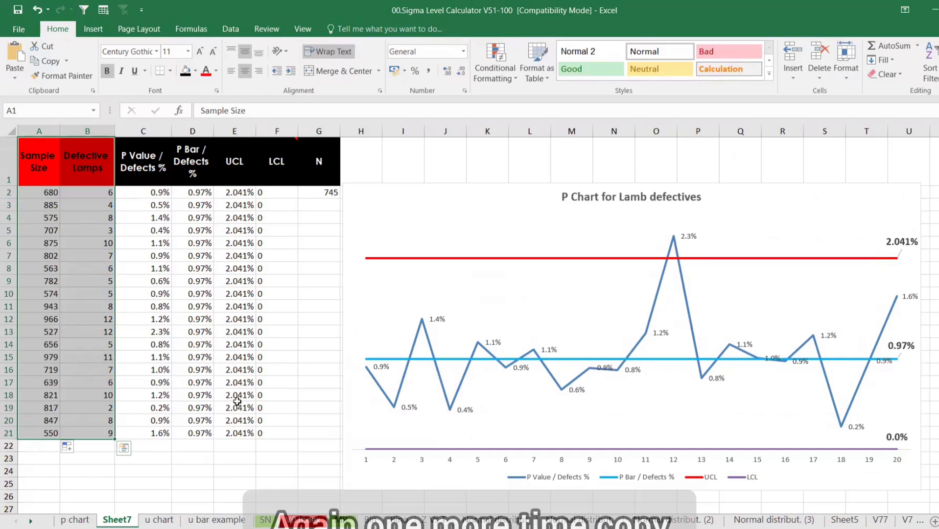
key("ctrl+c")
key("alt+Tab")
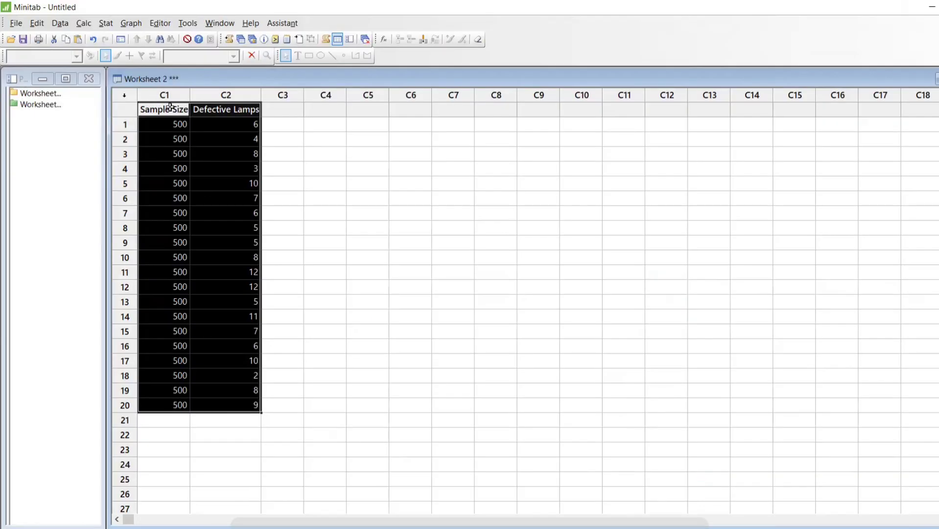
left_click_drag(169, 107, 233, 402)
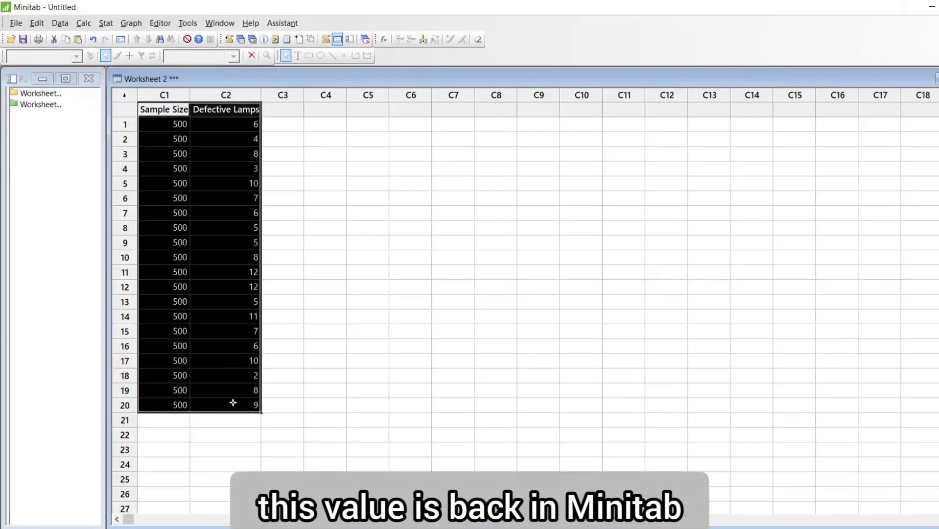
key("ctrl+v")
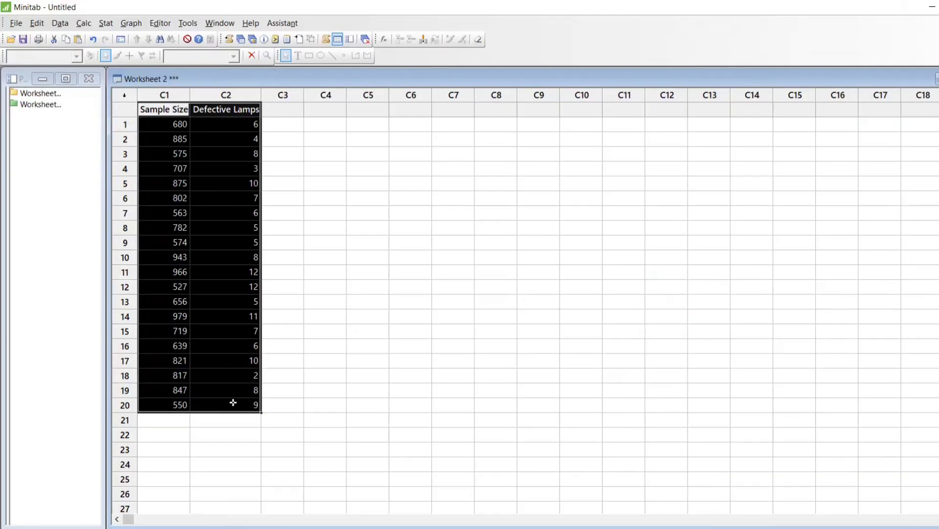
- Compare the UCL of Minitab's P Chart of Defective Lamps with the UCL on Excel's P chart
left_click(253, 40)
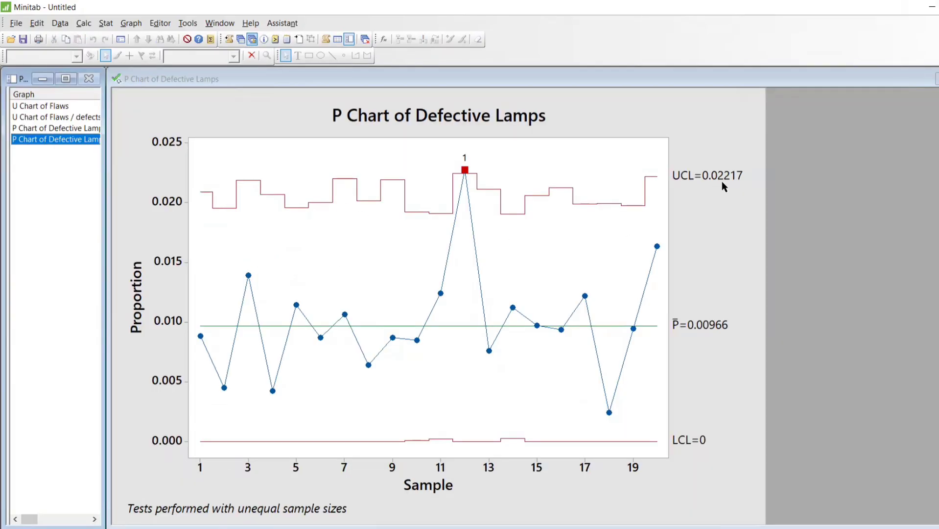
key("alt+Tab")
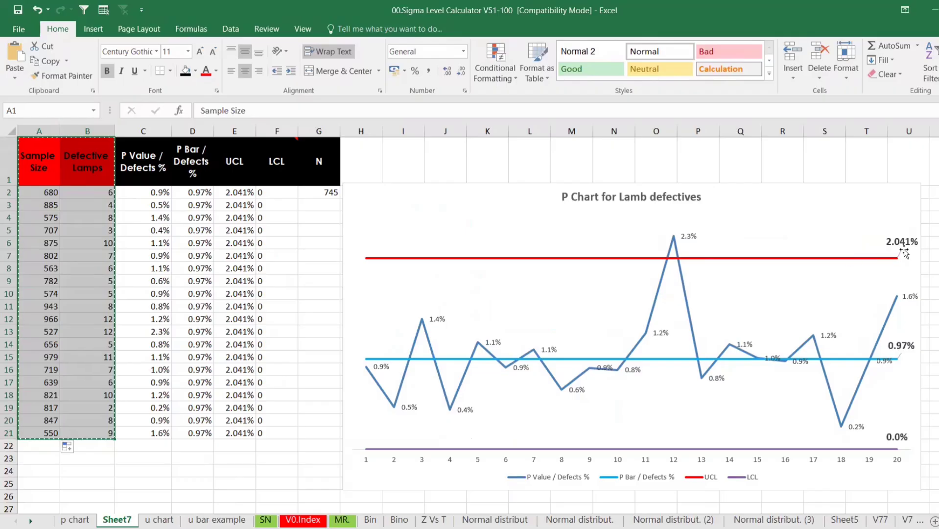
key("alt+Tab")
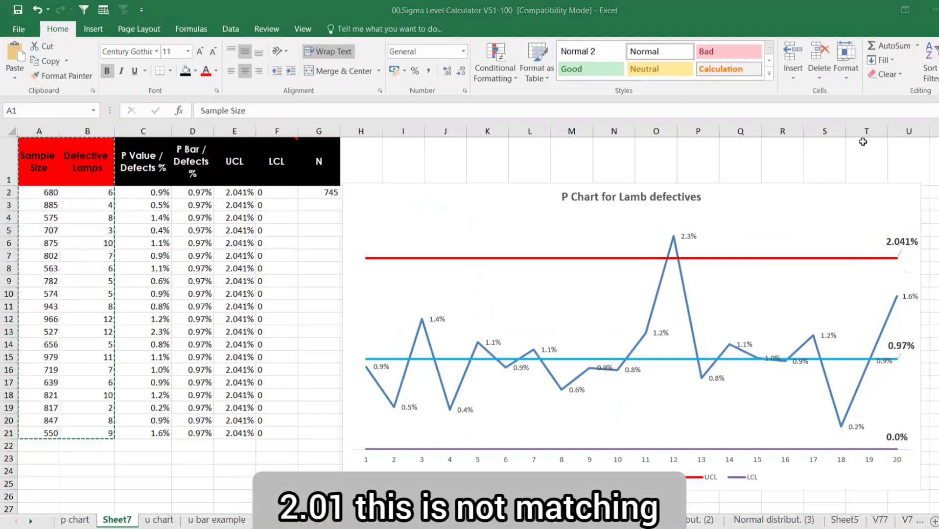
- Annotate the sheet in red: circle the chart's UCL label, bracket the sample sizes with an arrow to "Sample", and write n-bar
left_click_drag(877, 231, 892, 265)
left_click_drag(913, 231, 911, 231)
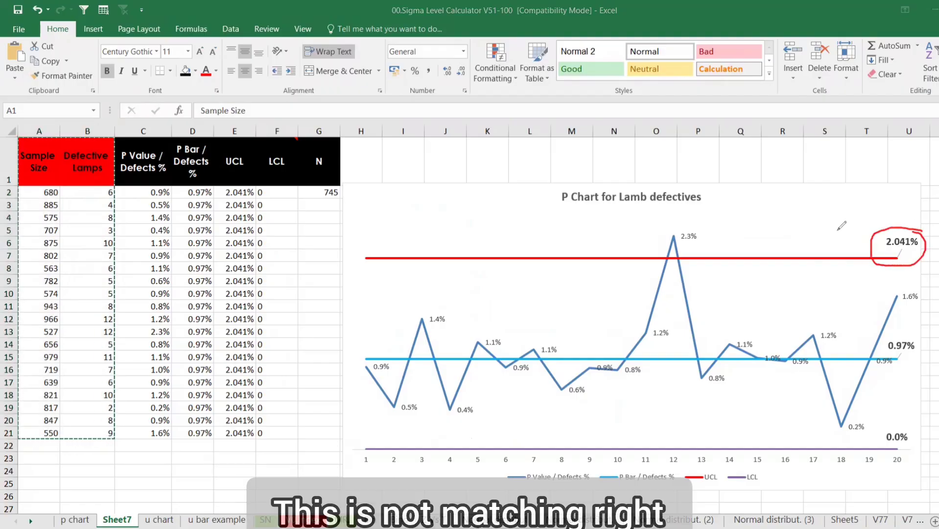
mouse_move(62, 187)
left_mouse_down()
mouse_move(71, 196)
mouse_move(73, 271)
left_mouse_up()
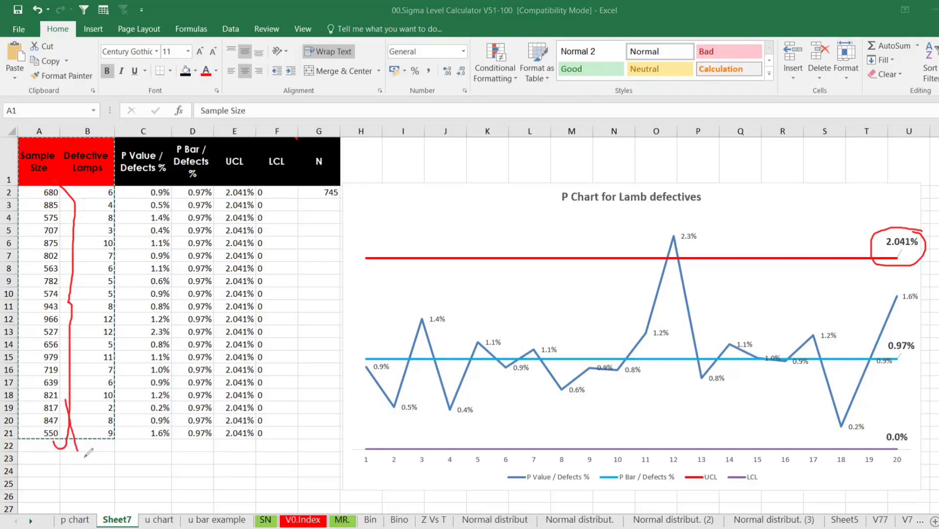
mouse_move(89, 453)
left_mouse_down()
mouse_move(216, 457)
mouse_move(269, 420)
left_mouse_up()
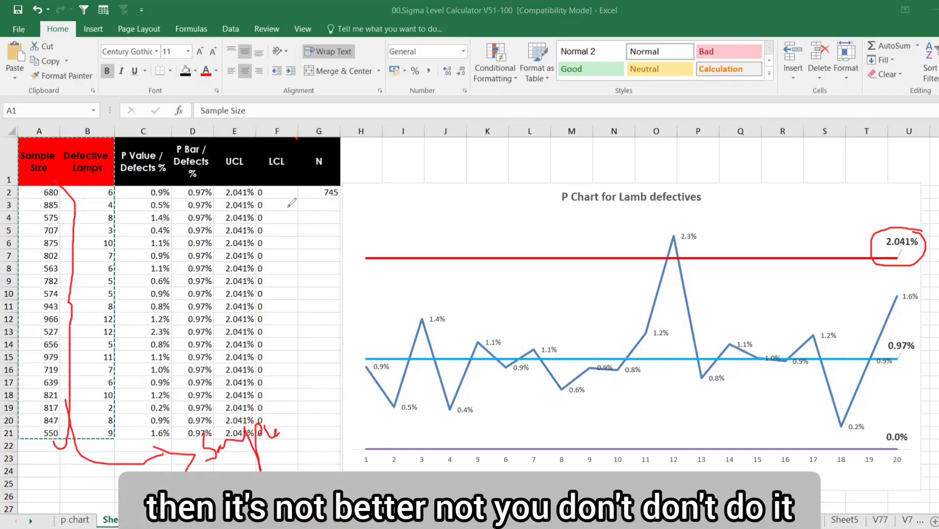
mouse_move(225, 300)
left_mouse_down()
mouse_move(227, 320)
mouse_move(240, 315)
mouse_move(233, 282)
left_mouse_up()
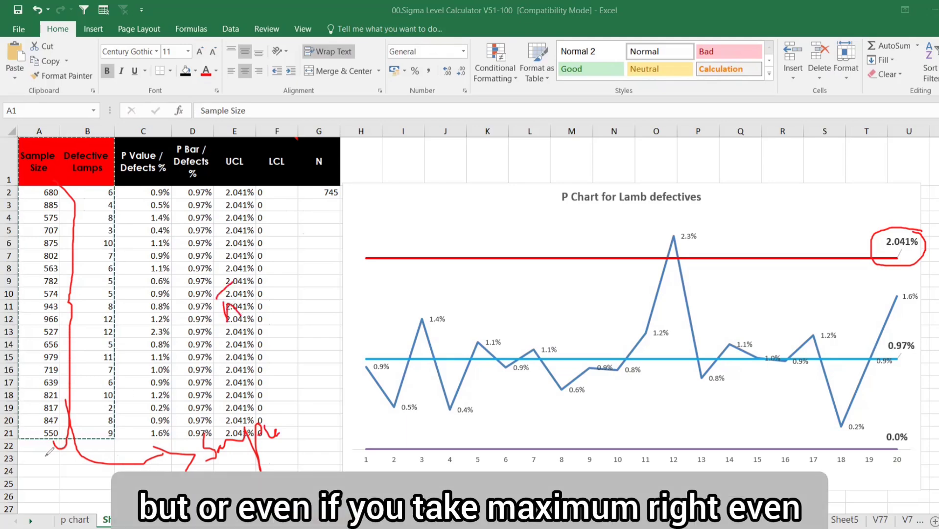
- Replace the N formula in G2 with =MAX(A:A) to base the limits on the largest sample size
left_click(324, 191)
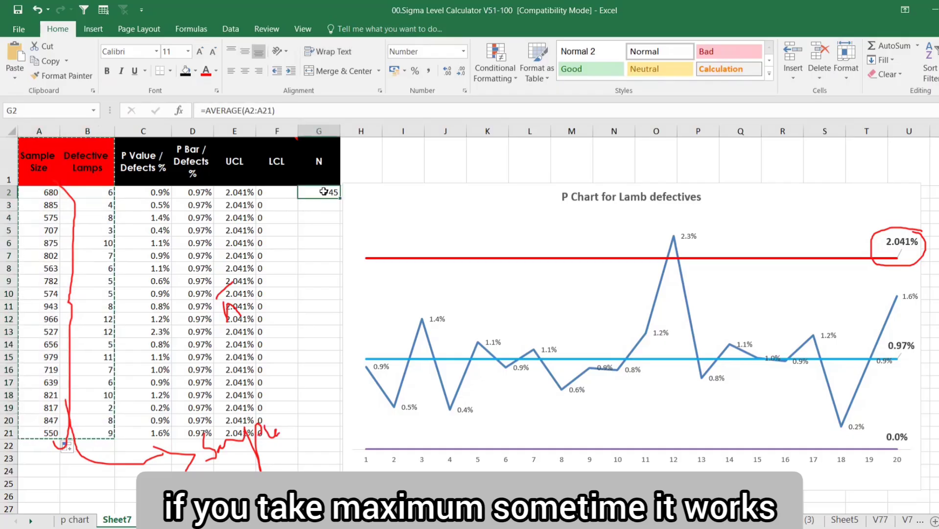
type("=max")
key("Tab")
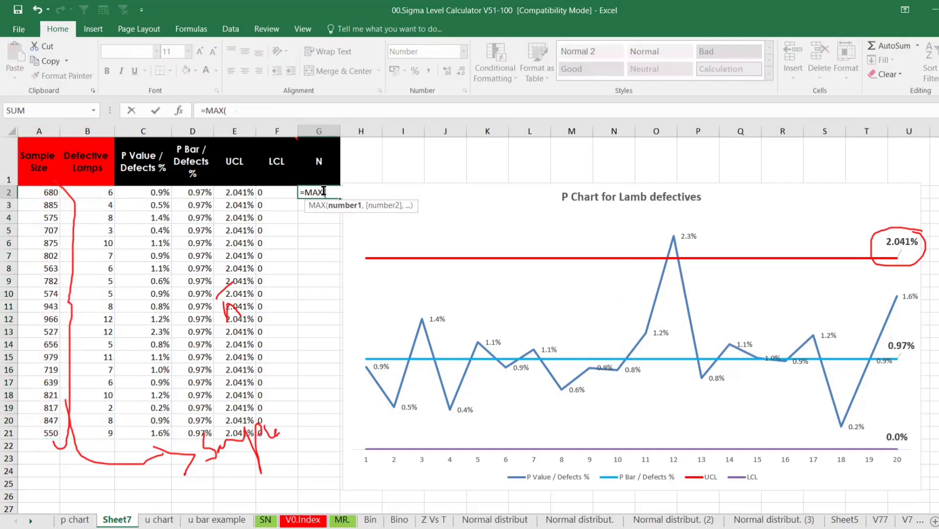
left_click(39, 131)
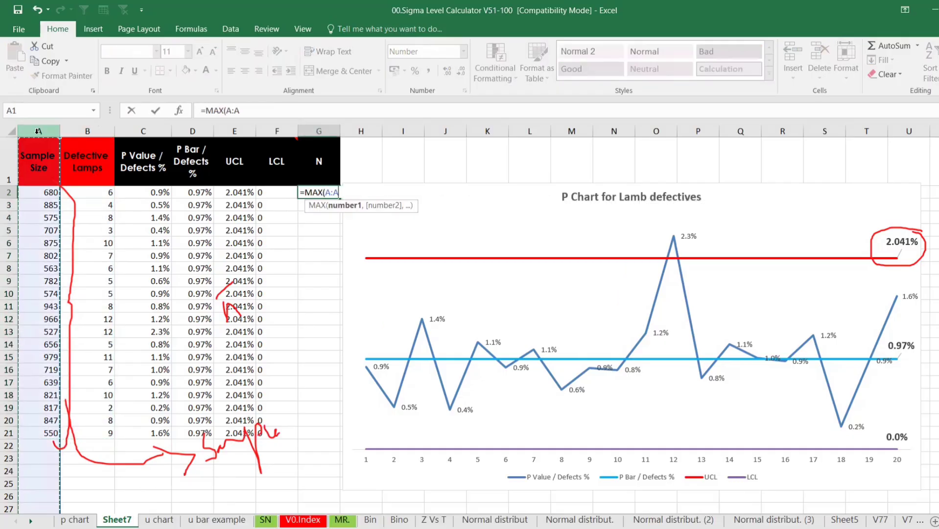
key("Return")
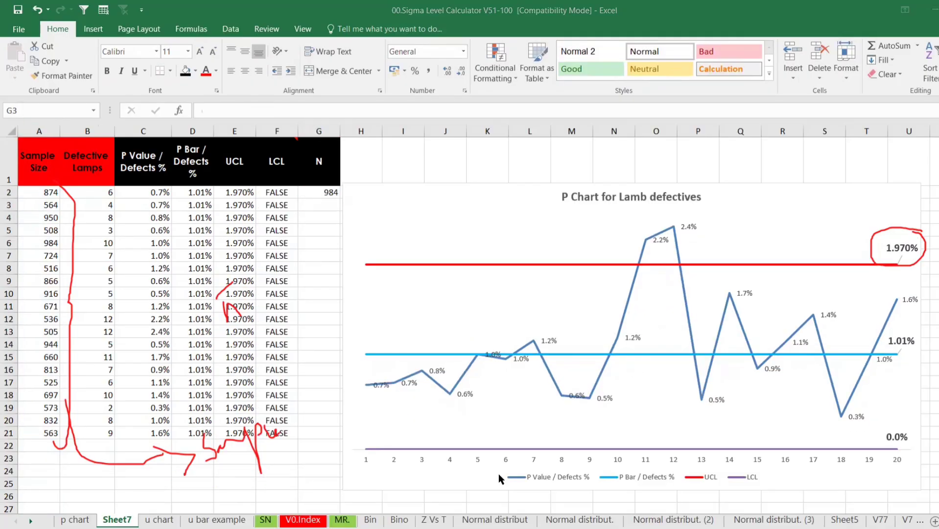
- Convert the random Sample Size formulas in A2:A21 to fixed values by pasting them over themselves as values
left_click(96, 195)
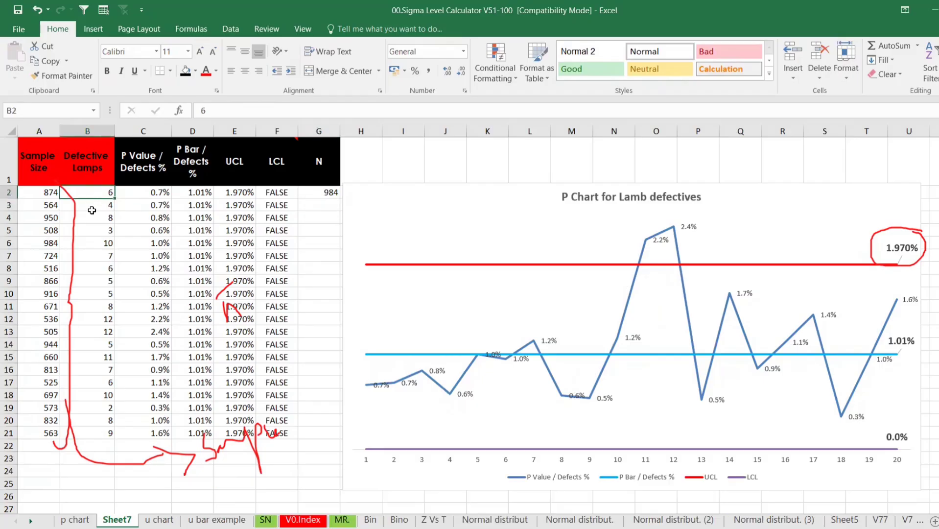
left_click(92, 206)
left_click(91, 191)
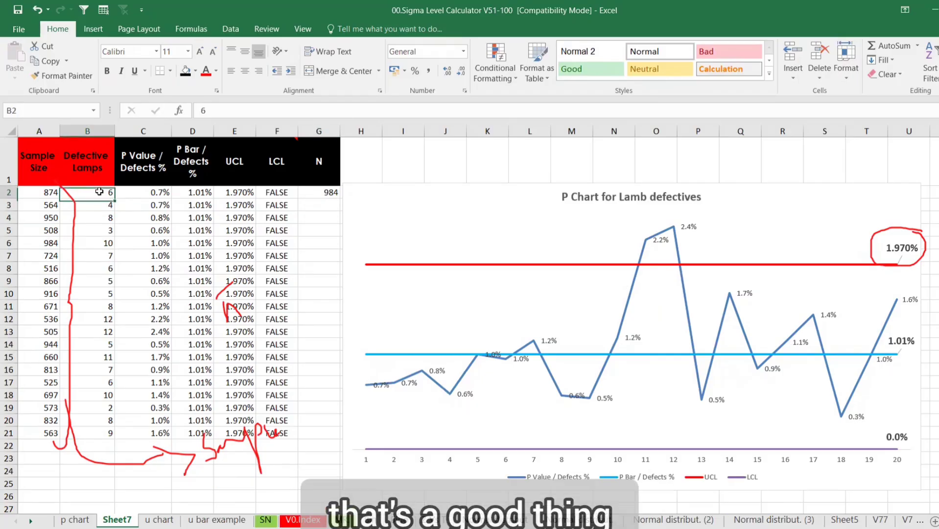
left_click(50, 191)
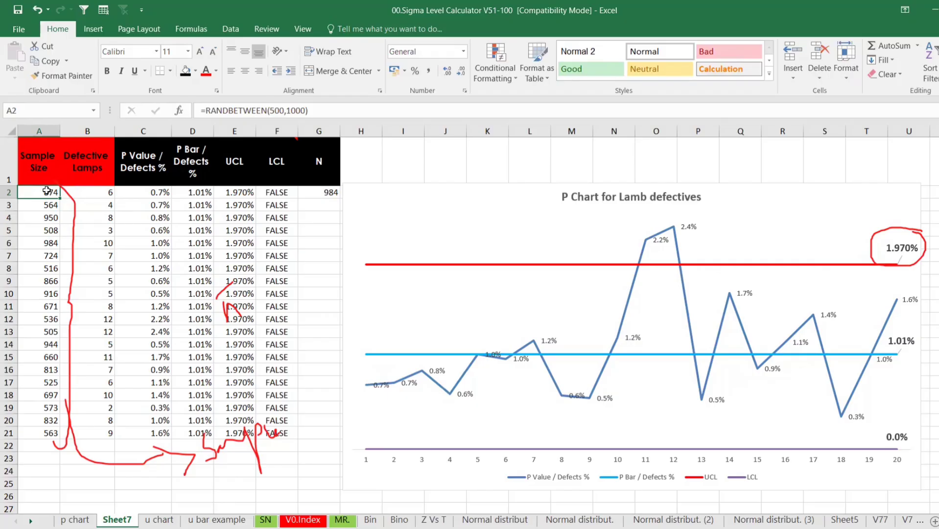
left_click_drag(46, 191, 49, 433)
key("ctrl+c")
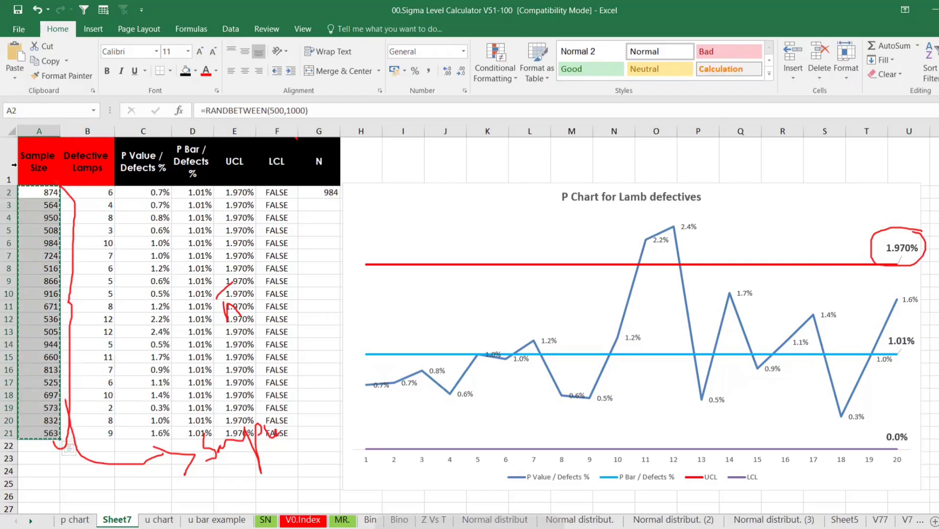
left_click(15, 79)
left_click(12, 161)
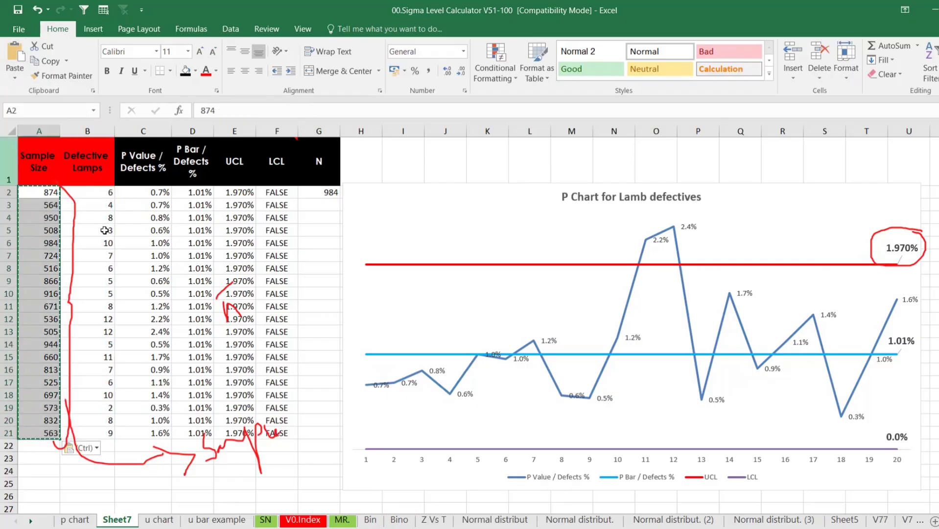
- Copy A1:B21 with the fixed sample sizes over Minitab's Worksheet 2 data and compare its P chart with Excel's maximum-based limits
left_click_drag(39, 162, 97, 432)
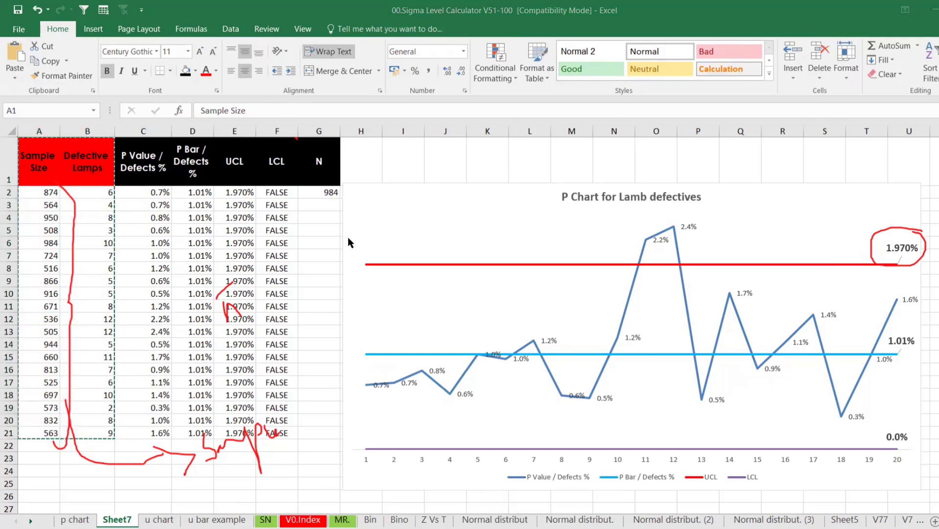
key("alt+Tab")
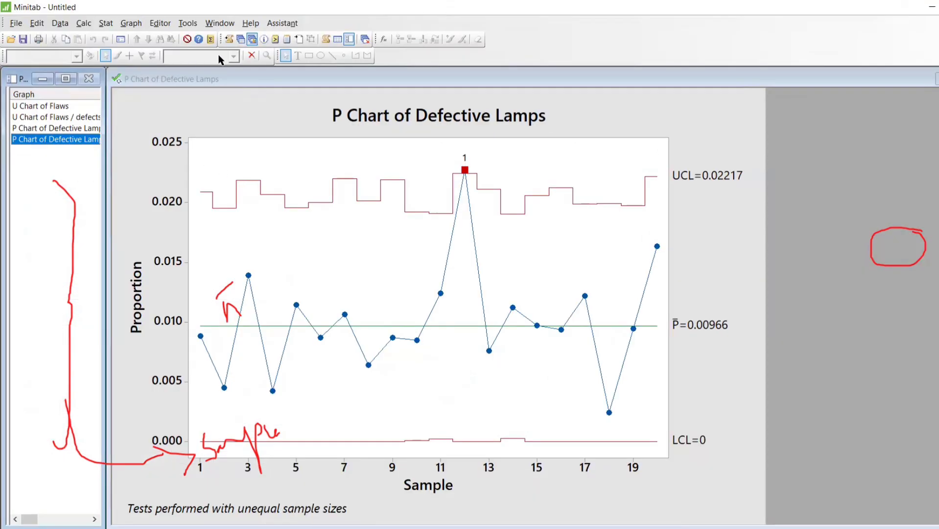
left_click(243, 38)
left_click_drag(151, 111, 232, 401)
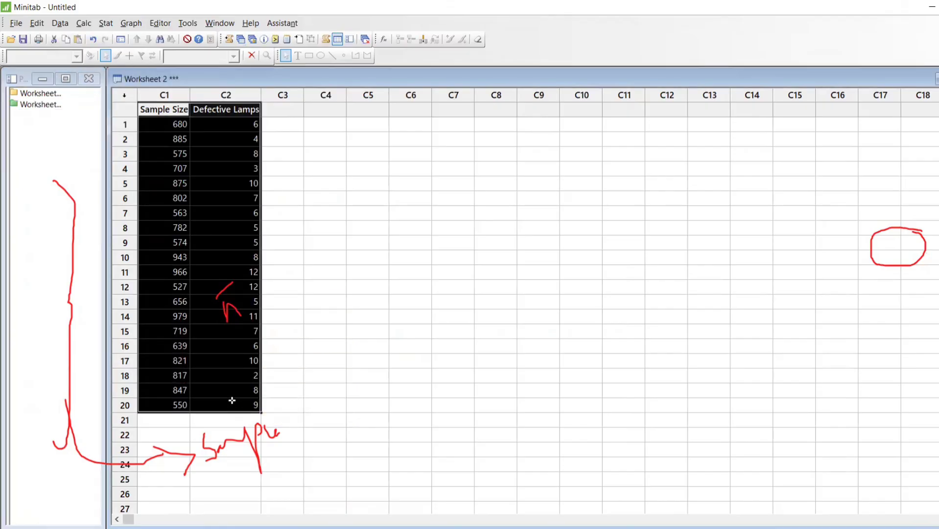
left_click(252, 40)
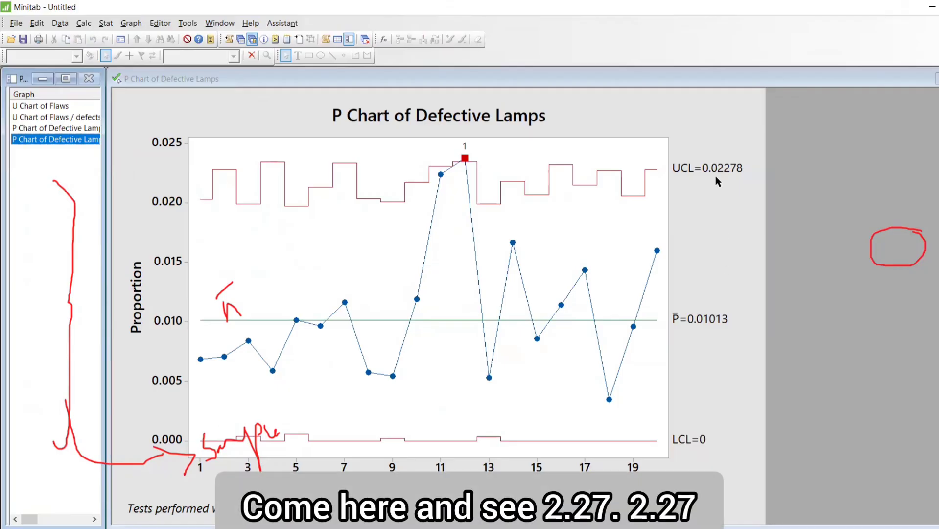
key("alt+Tab")
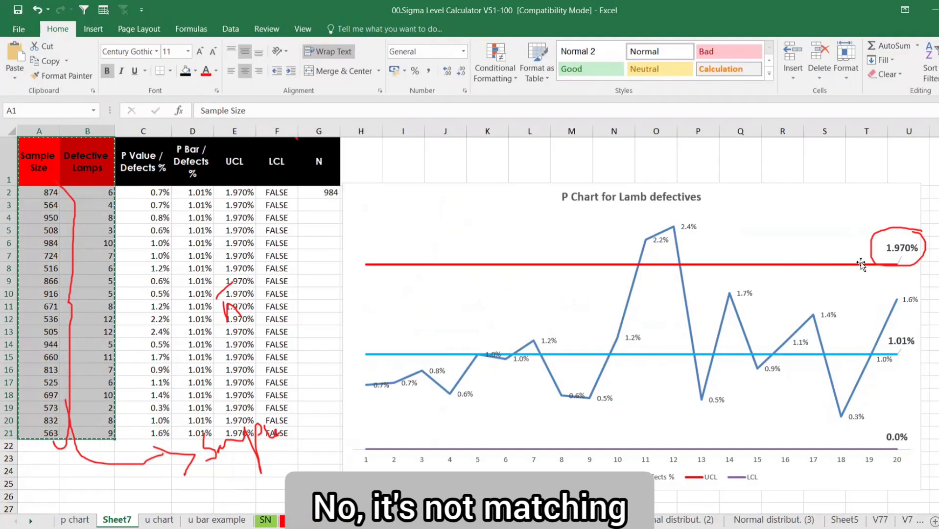
- Set the N formula in G2 to =AVERAGE(A:A) so the limits use the average sample size
left_click(334, 192)
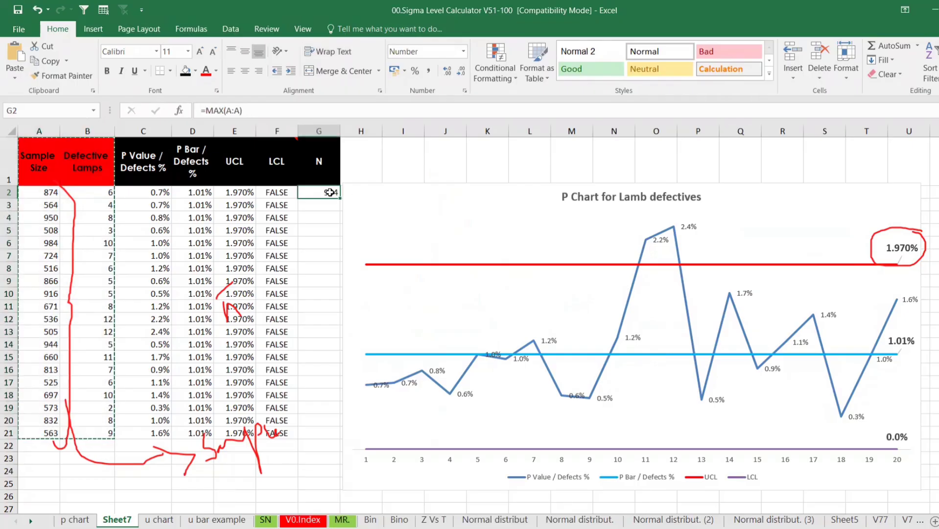
type("=ave")
key("Down")
key("Tab")
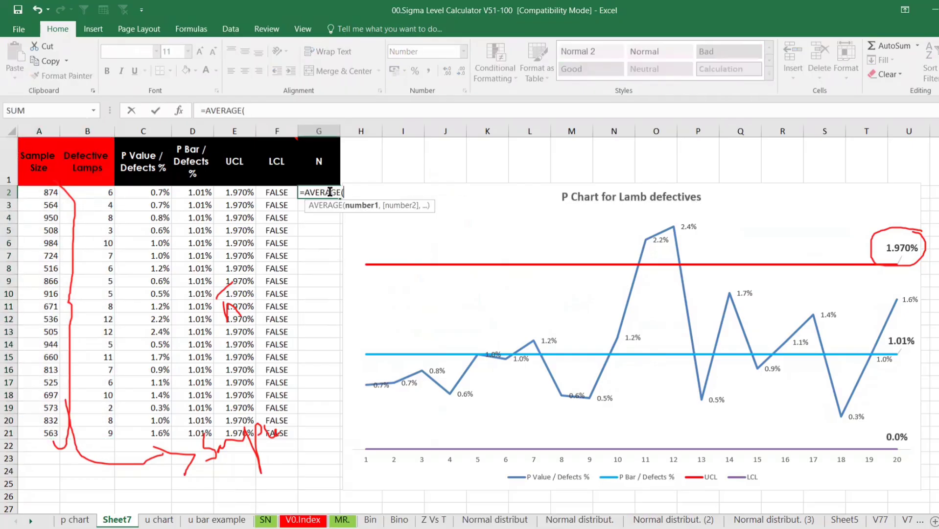
left_click(39, 129)
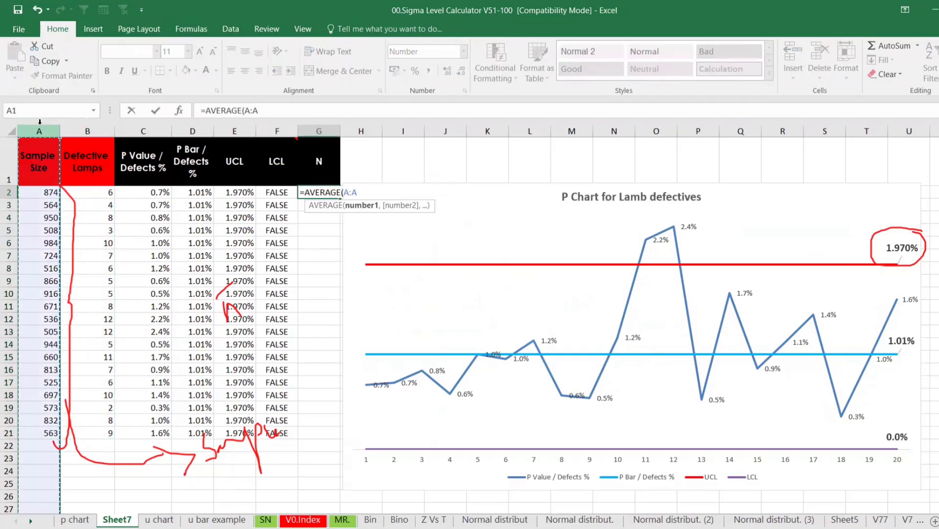
key("Return")
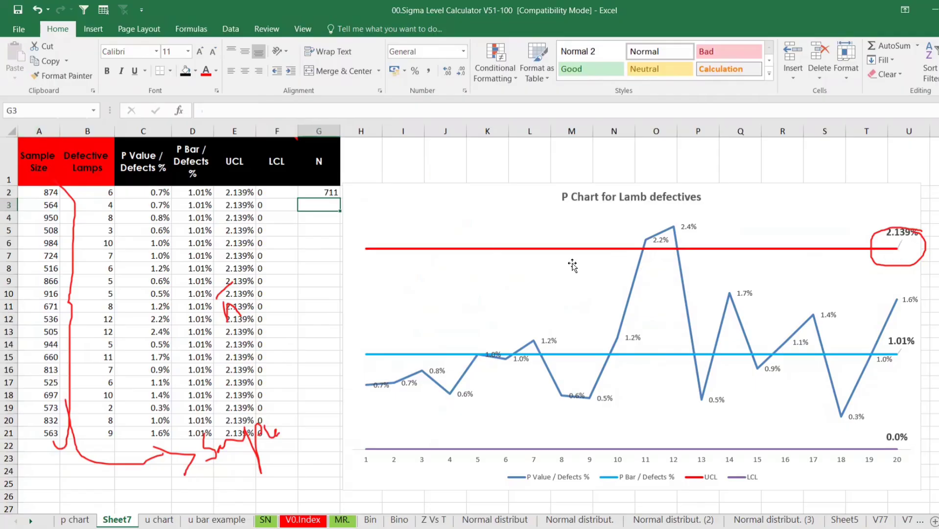
- Compare the average-based UCL on Excel's P chart with the UCL on Minitab's P chart
key("alt+Tab")
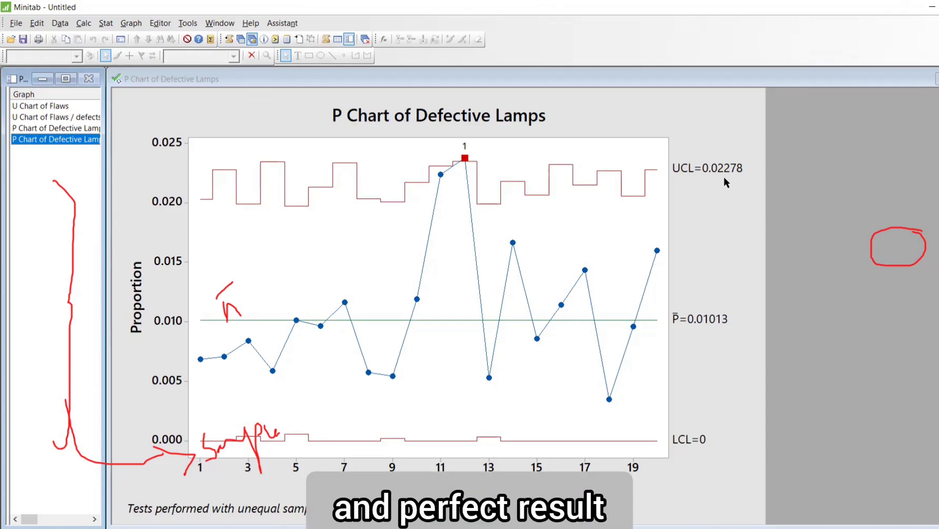
key("alt+Tab")
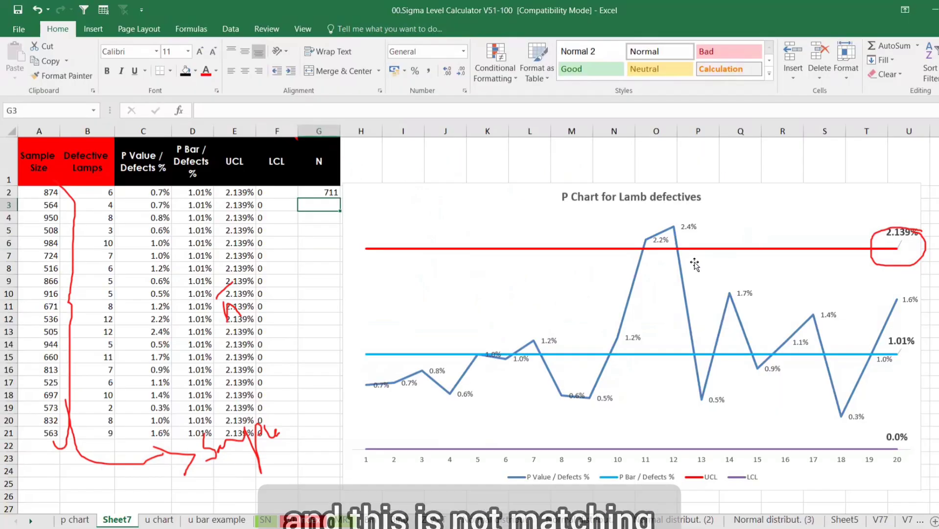
left_click(51, 194)
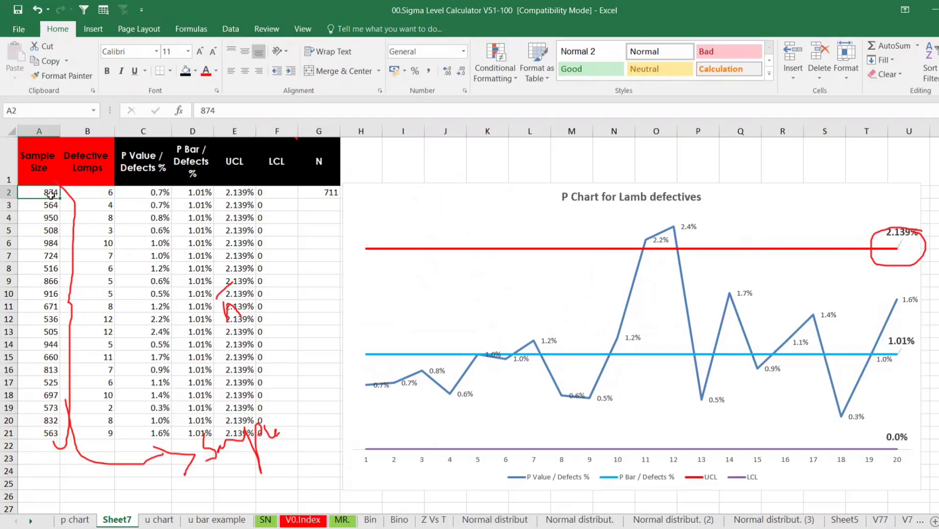
- Set every Sample Size value in A2:A21 to a constant 1000
type("1000")
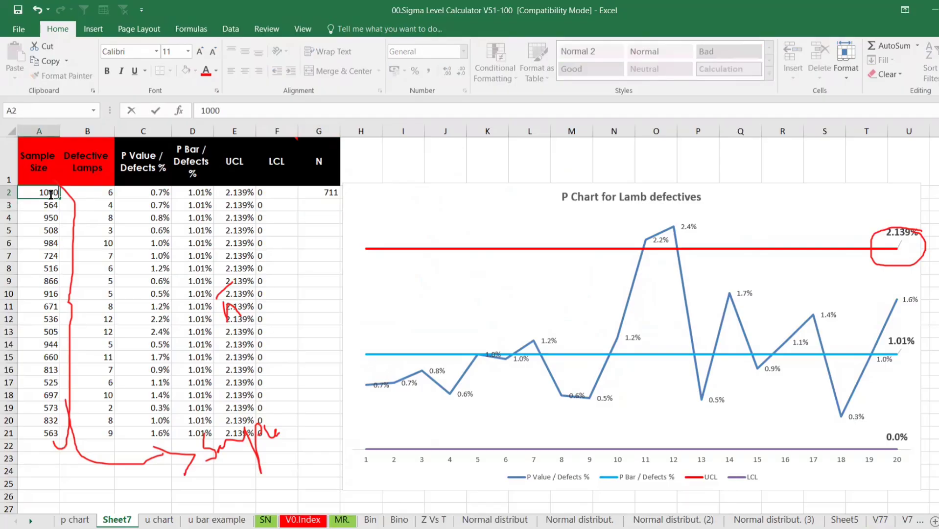
key("Return")
left_click(51, 194)
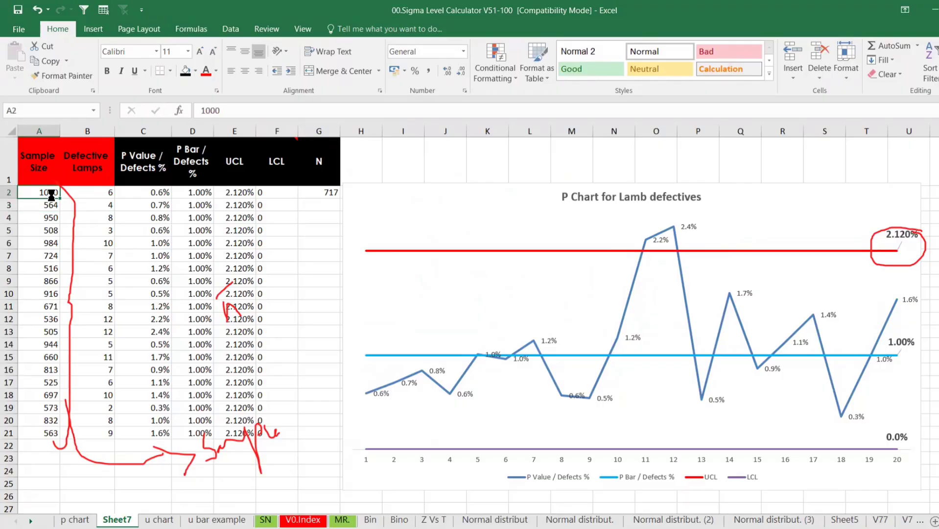
key("ctrl+c")
key("shift+Down")
key("shift+Down")
key("shift+Down")
key("shift+Down")
key("shift+Down")
key("shift+Down")
key("shift+Down")
key("shift+Down")
key("shift+Down")
key("shift+Down")
key("shift+Down")
key("shift+Down")
key("shift+Down")
key("shift+Down")
key("shift+Down")
key("shift+Down")
key("shift+Down")
key("shift+Down")
key("shift+Down")
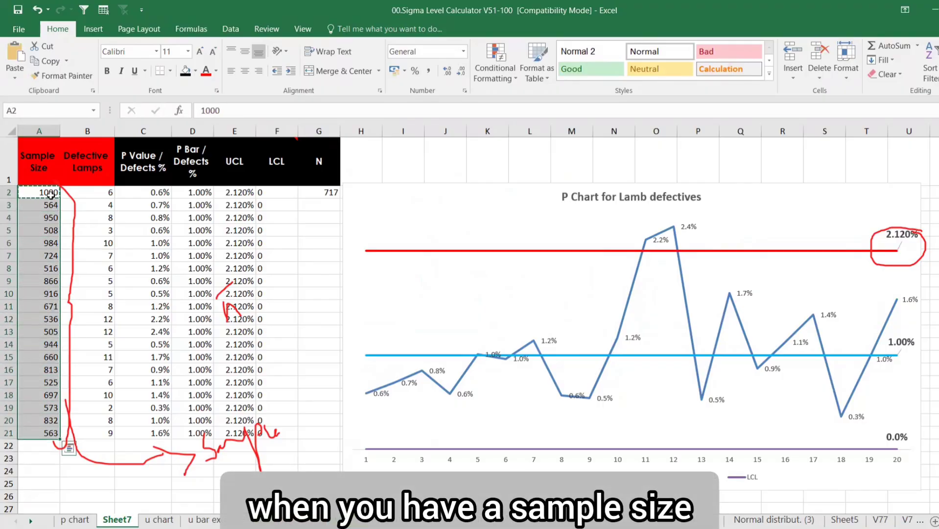
key("ctrl+v")
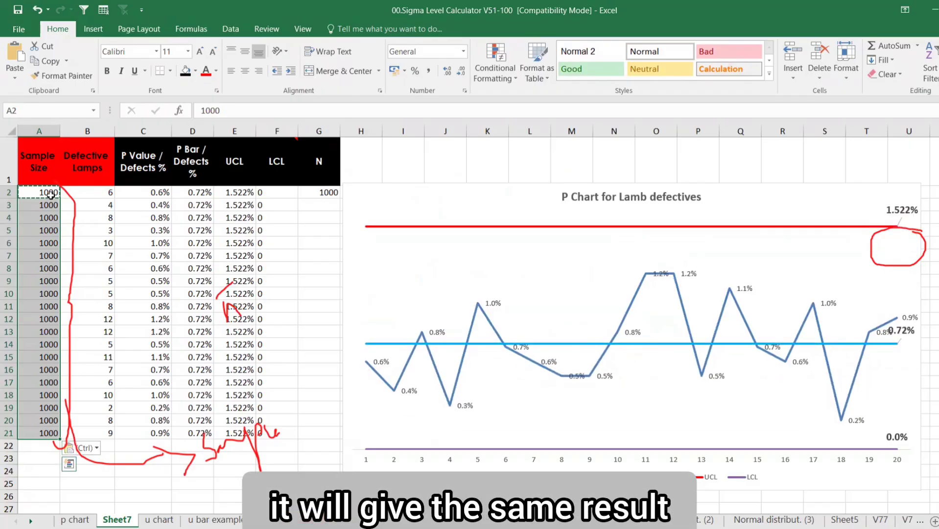
- Copy the constant sample sizes from A2:A21 over the Sample Size column C1, rows 1 to 20, in Minitab's Worksheet 2
left_click_drag(50, 192, 25, 432)
key("alt+Tab")
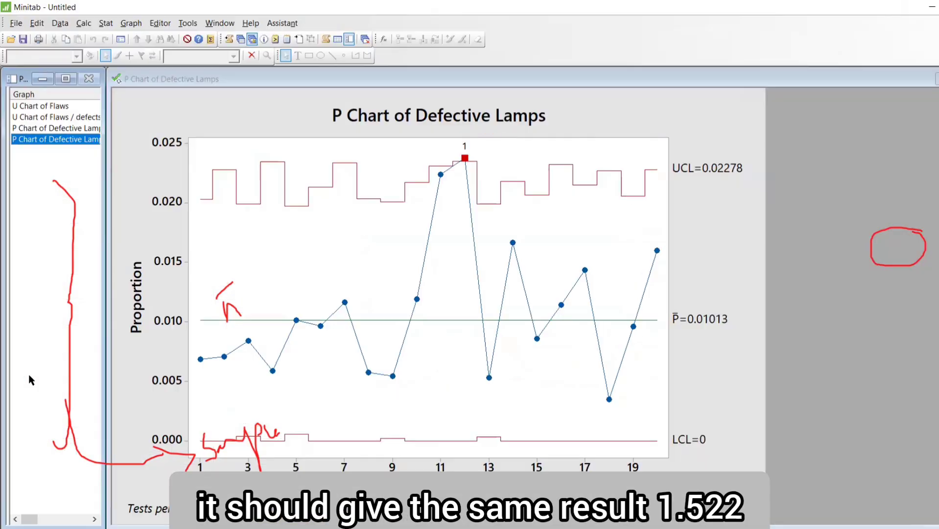
left_click(244, 41)
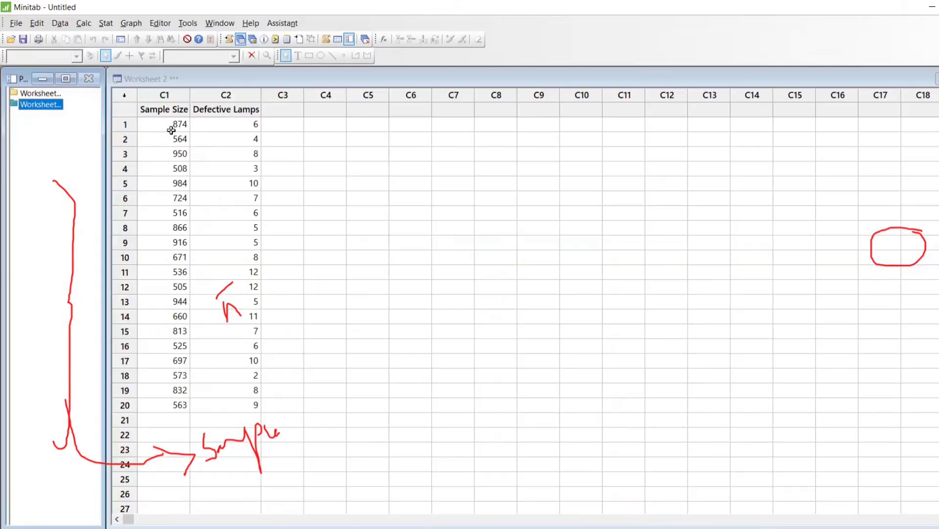
left_click_drag(170, 125, 176, 287)
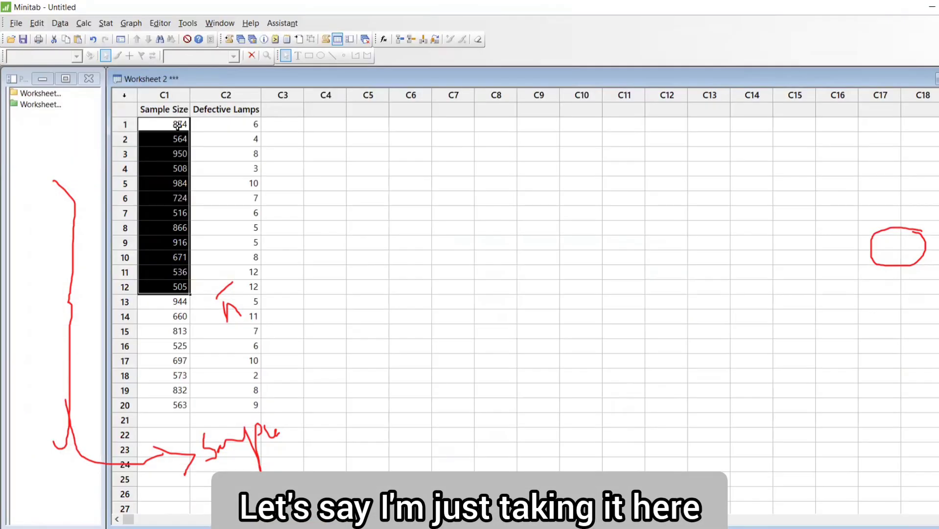
left_click_drag(178, 126, 180, 406)
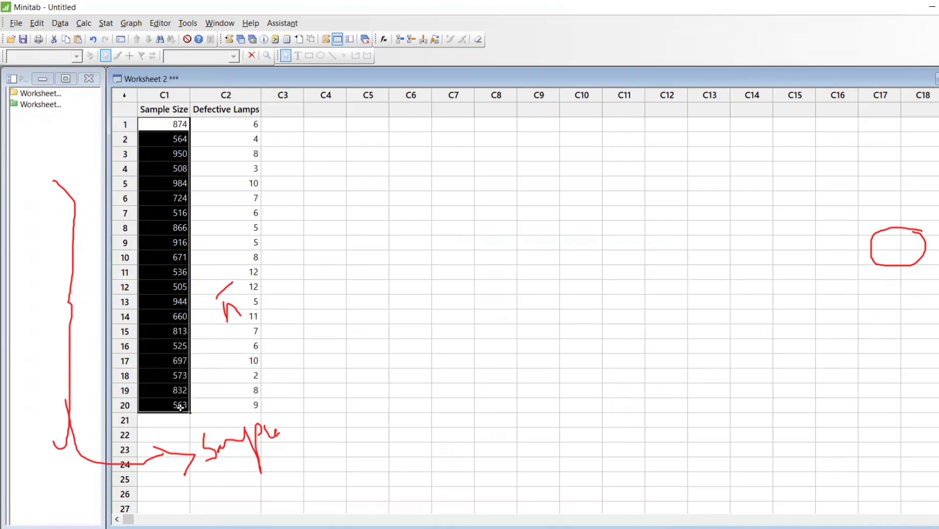
left_click(177, 272)
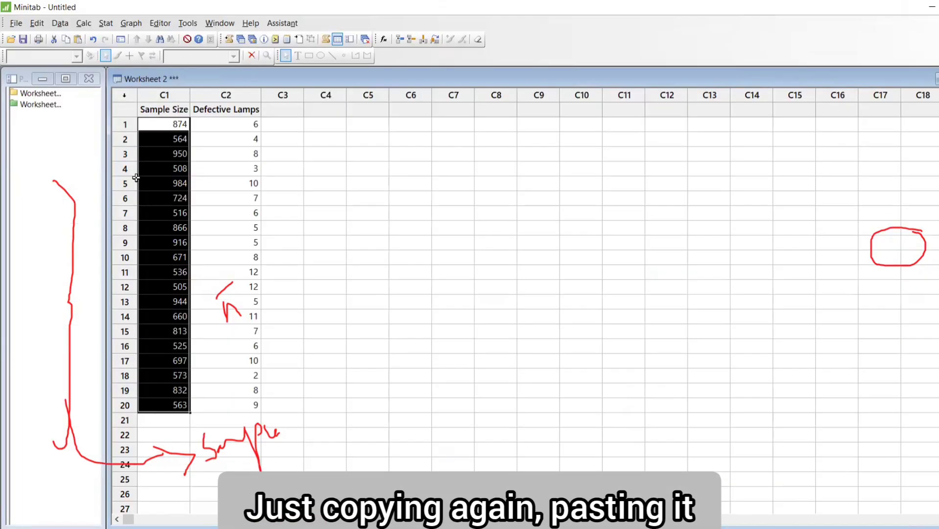
left_click_drag(157, 127, 185, 406)
key("ctrl+v")
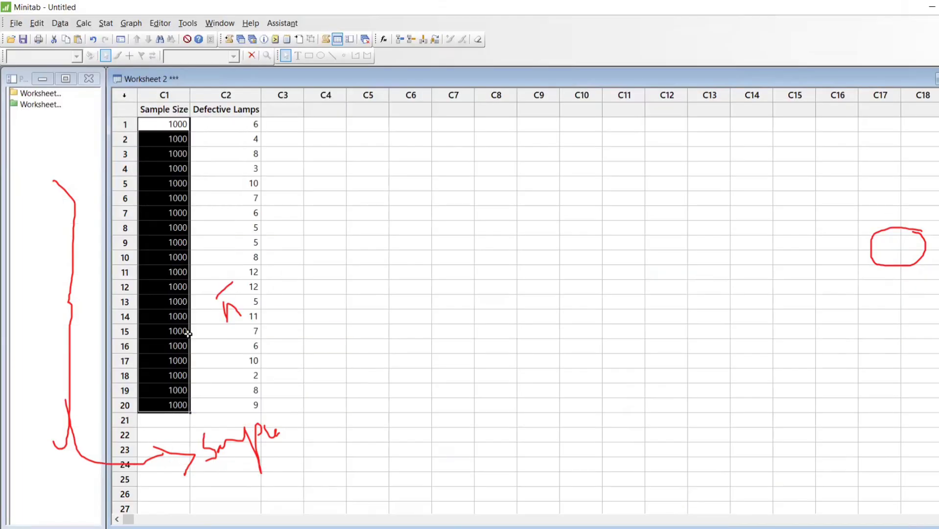
- Compare the UCL on Minitab's updated P chart with the UCL on Excel's P chart for constant sample sizes
left_click(252, 39)
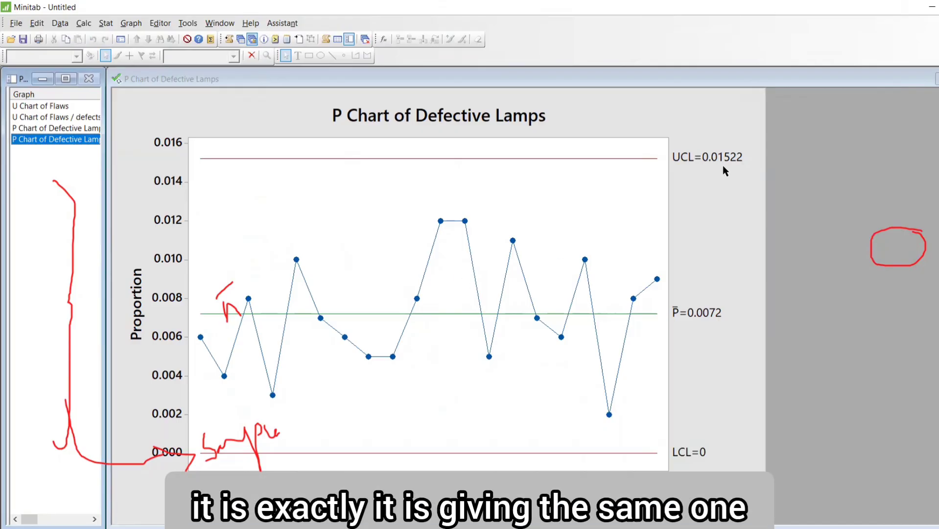
key("alt+Tab")
left_click(127, 242)
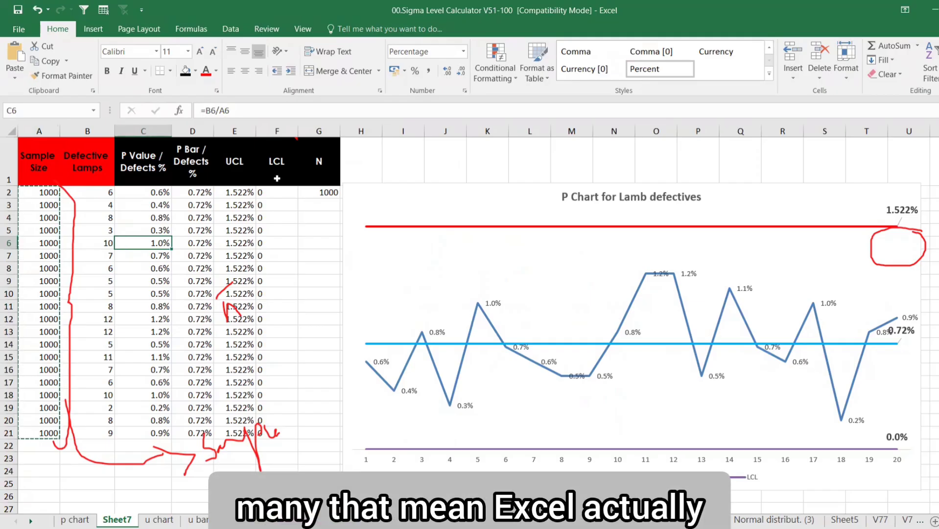
- Move the P chart up so it starts beside the header row of the data table
left_click(376, 201)
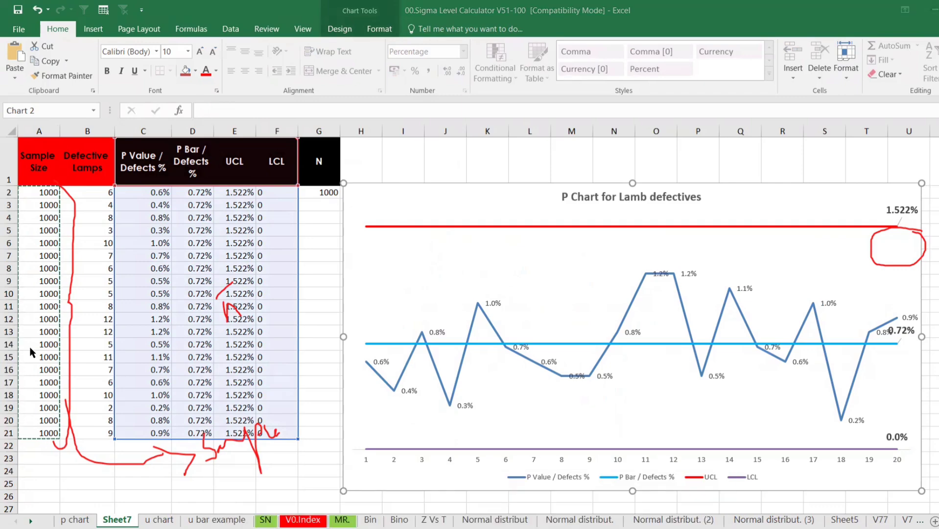
key("Escape")
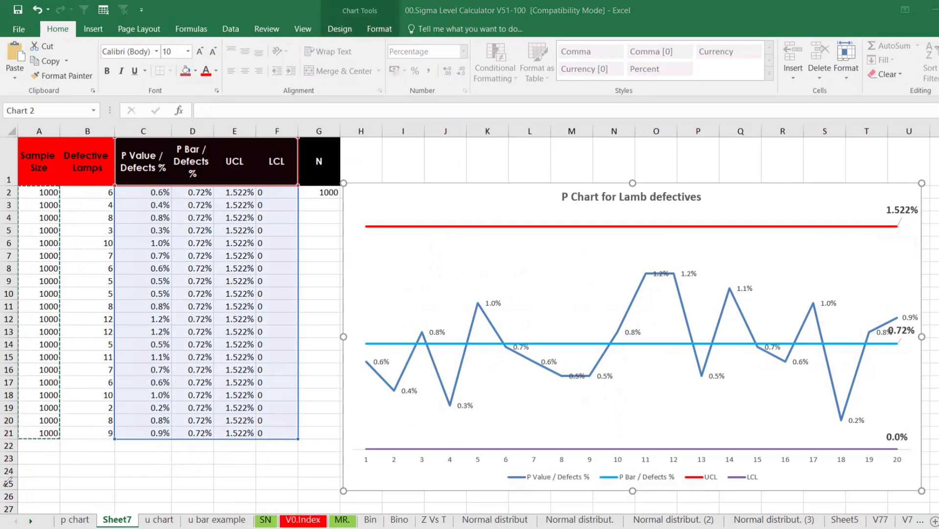
left_click_drag(516, 487, 526, 449)
- Shade the input cells A2:B21 with the lightest grey fill and centre the values in A2:F21
left_click_drag(42, 192, 91, 432)
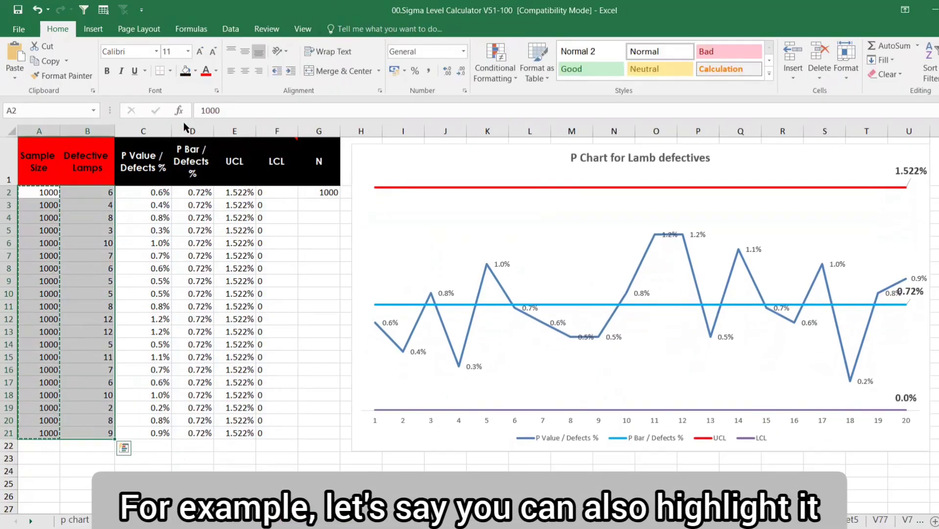
left_click(195, 76)
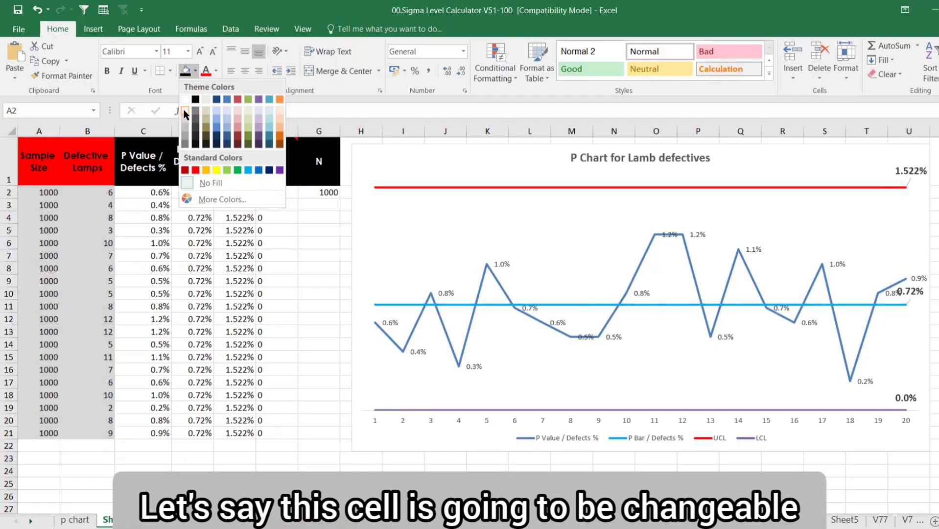
left_click(185, 114)
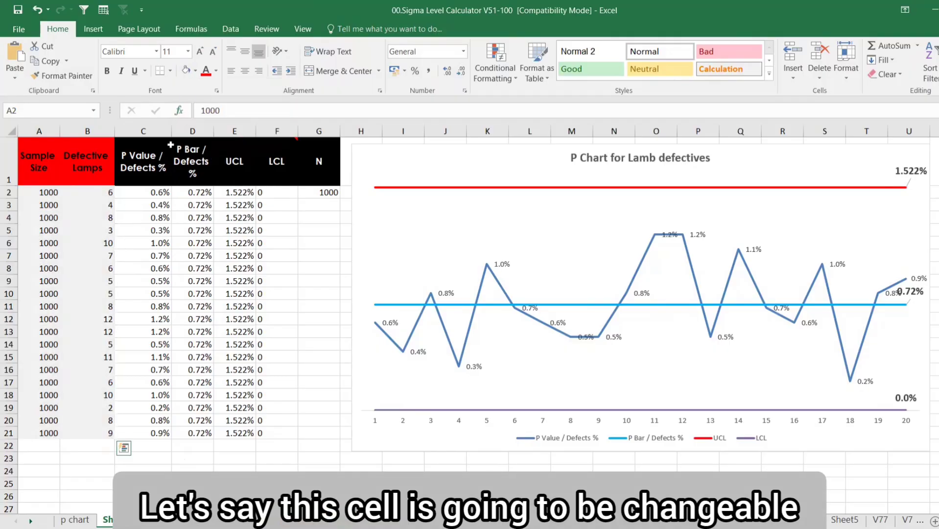
left_click(244, 70)
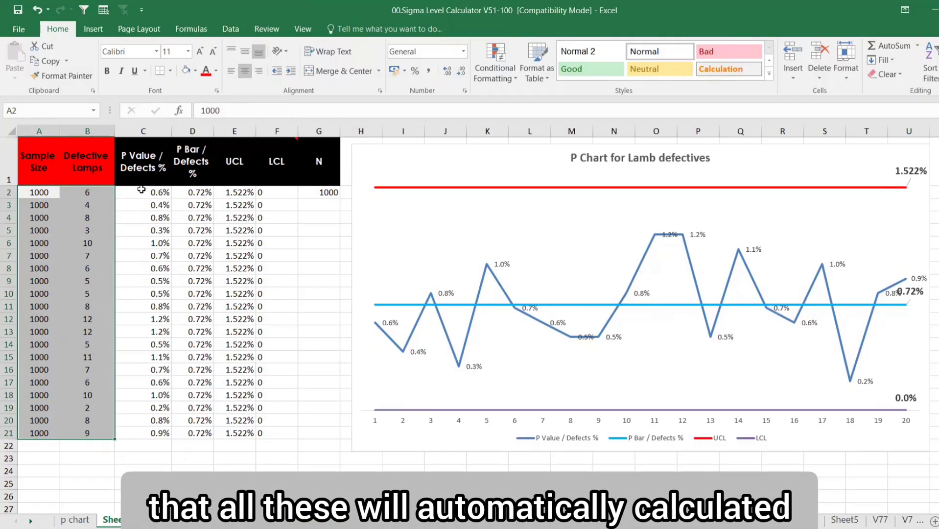
left_click_drag(142, 192, 296, 437)
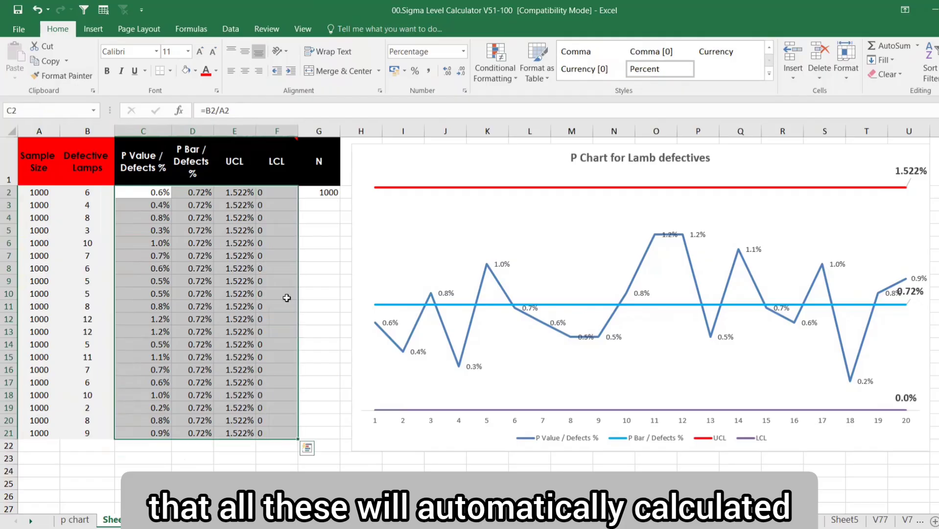
left_click(245, 70)
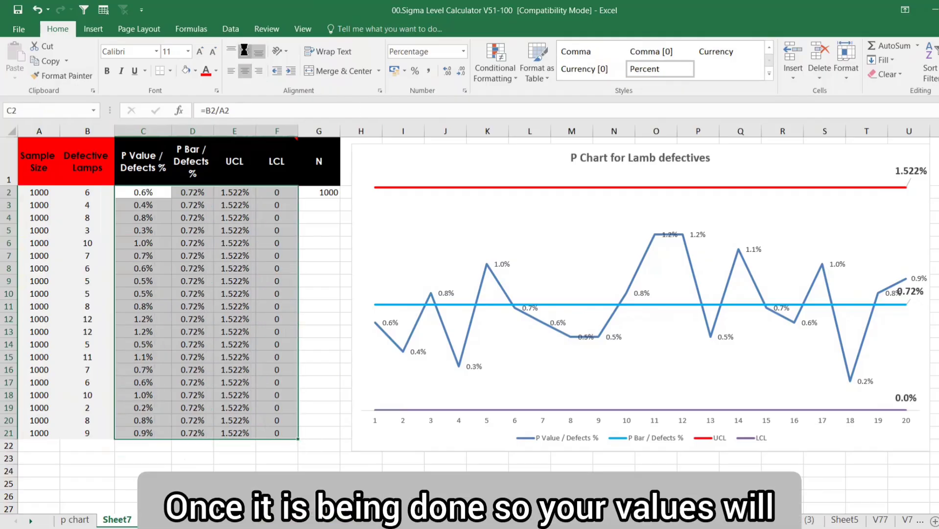